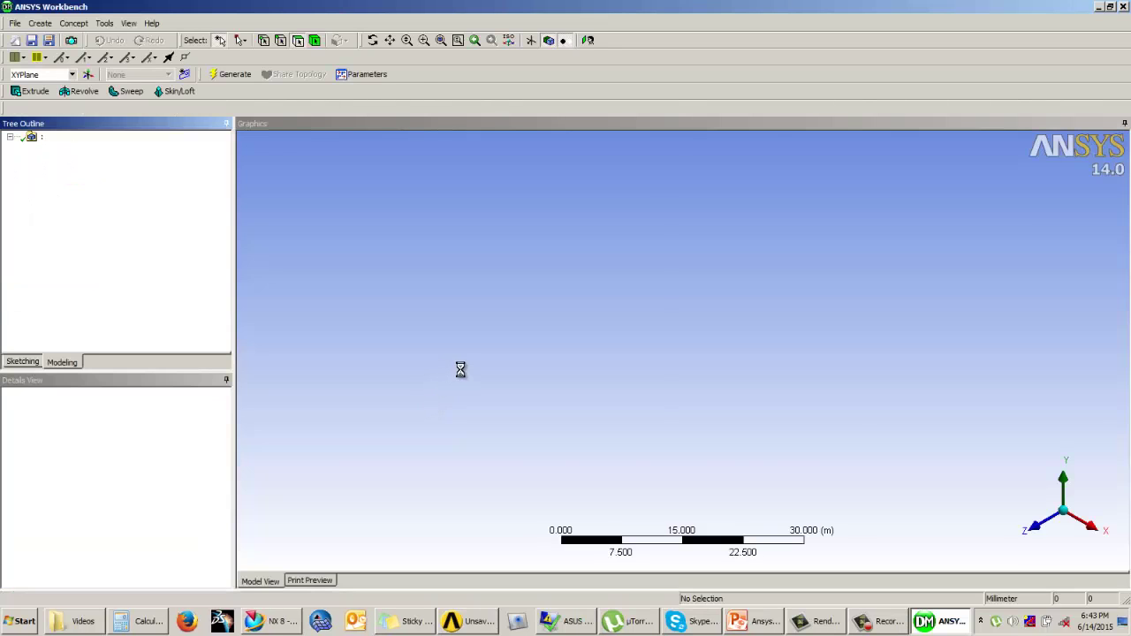
# Accept millimetre as the length unit and start sketching on the XY plane, viewed face-on.
pyautogui.click(546, 399)
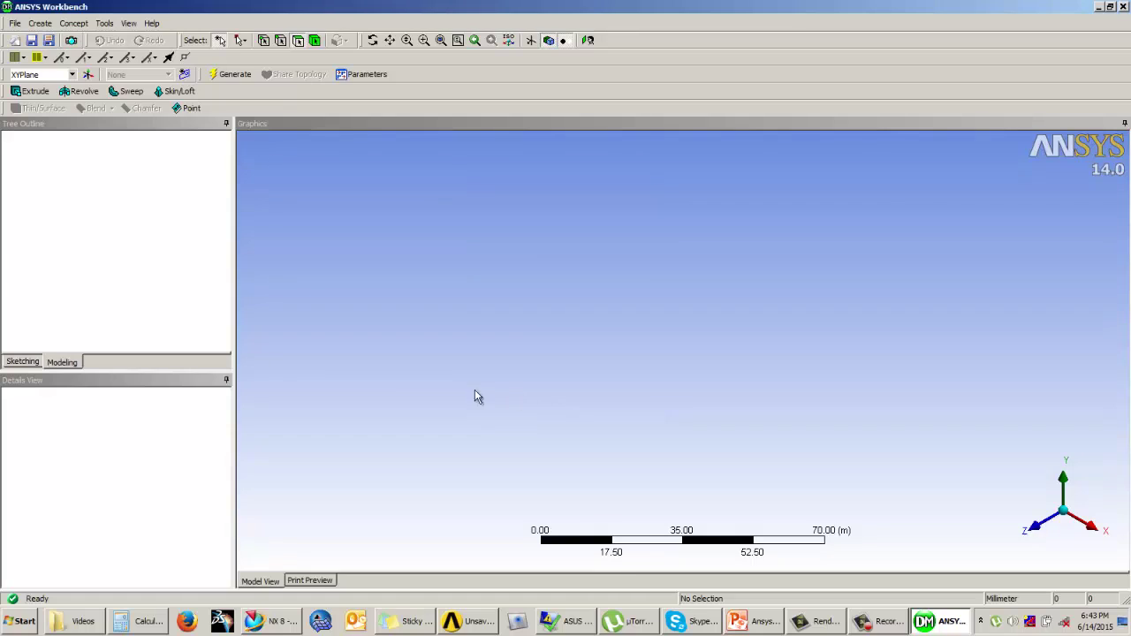
pyautogui.click(23, 362)
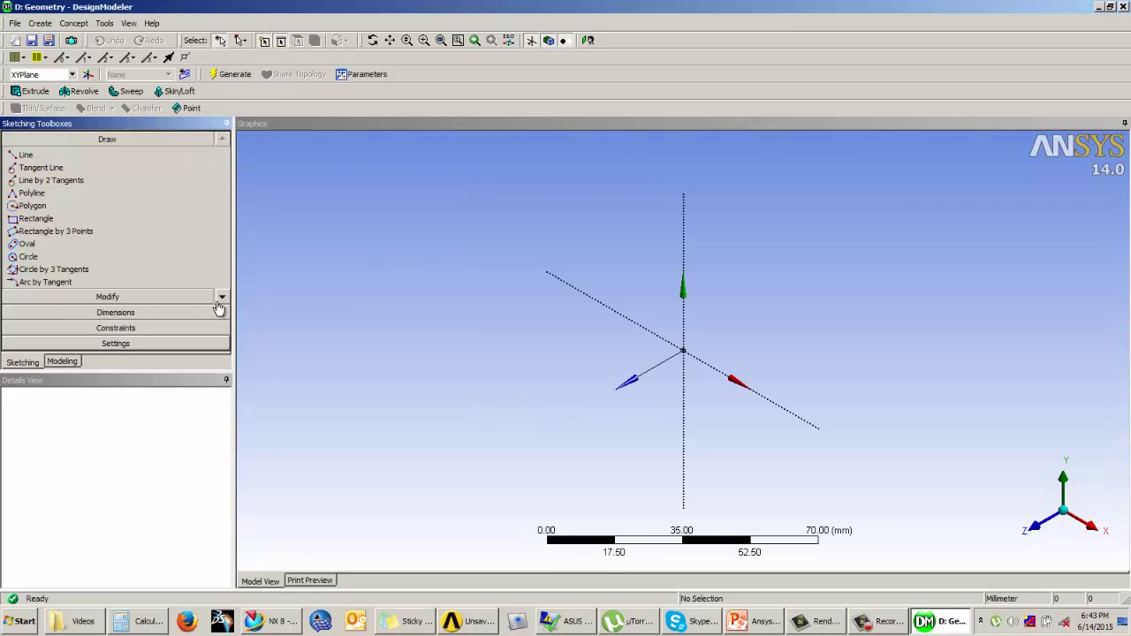
pyautogui.click(587, 40)
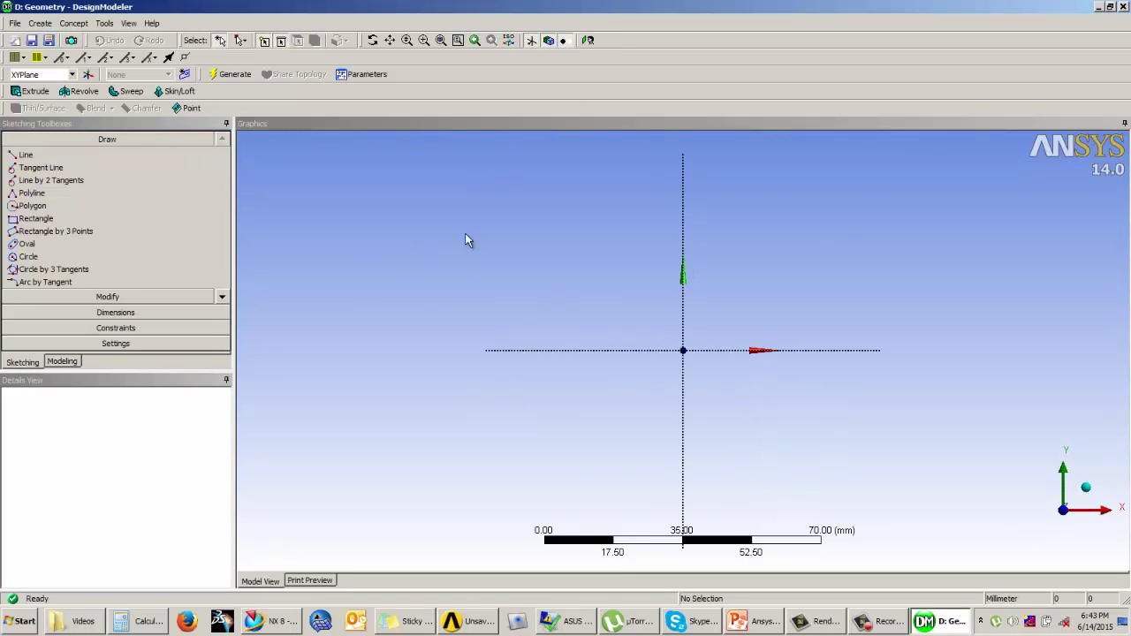
# Sketch two circles centred on the horizontal axis, about 16 mm in diameter left of the origin and about 11 mm right of it.
pyautogui.click(29, 258)
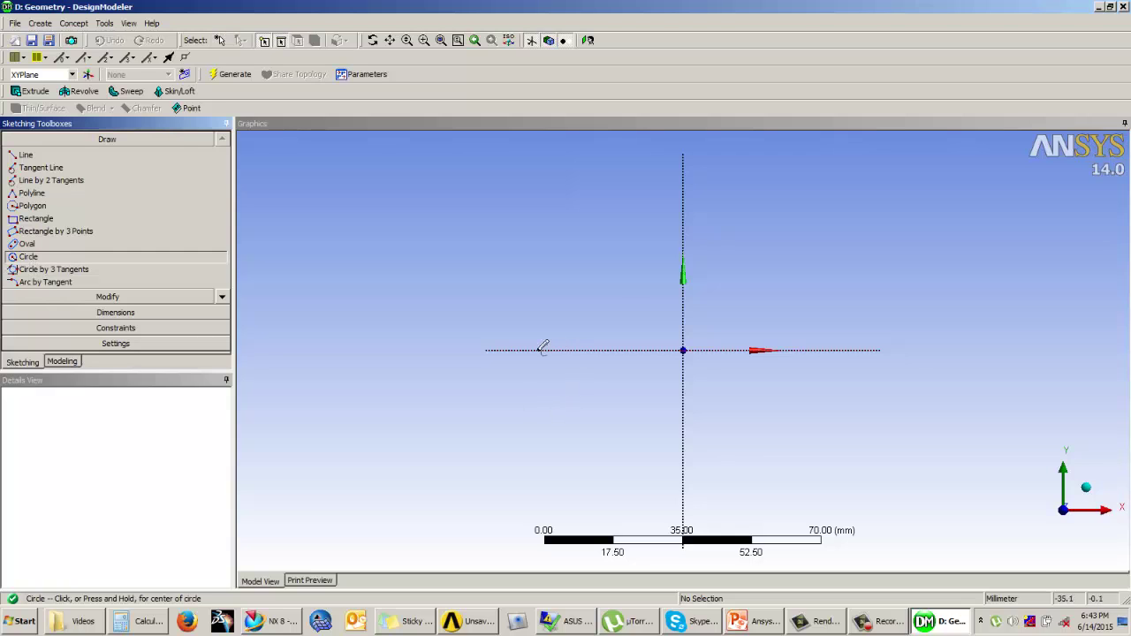
pyautogui.click(524, 351)
pyautogui.click(527, 382)
pyautogui.click(862, 347)
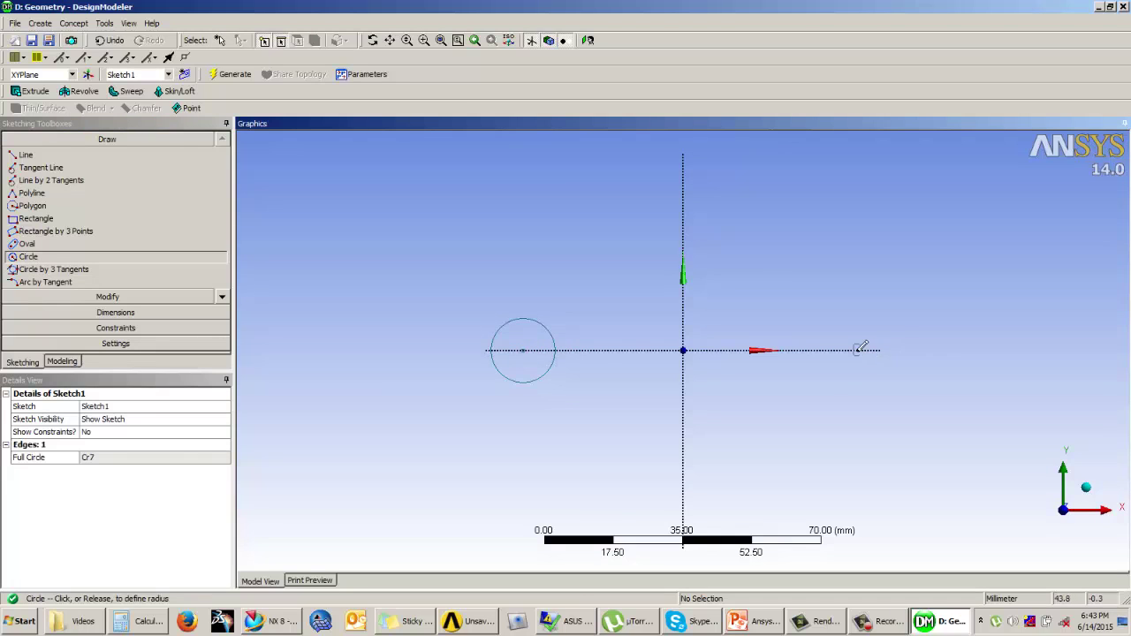
pyautogui.click(863, 368)
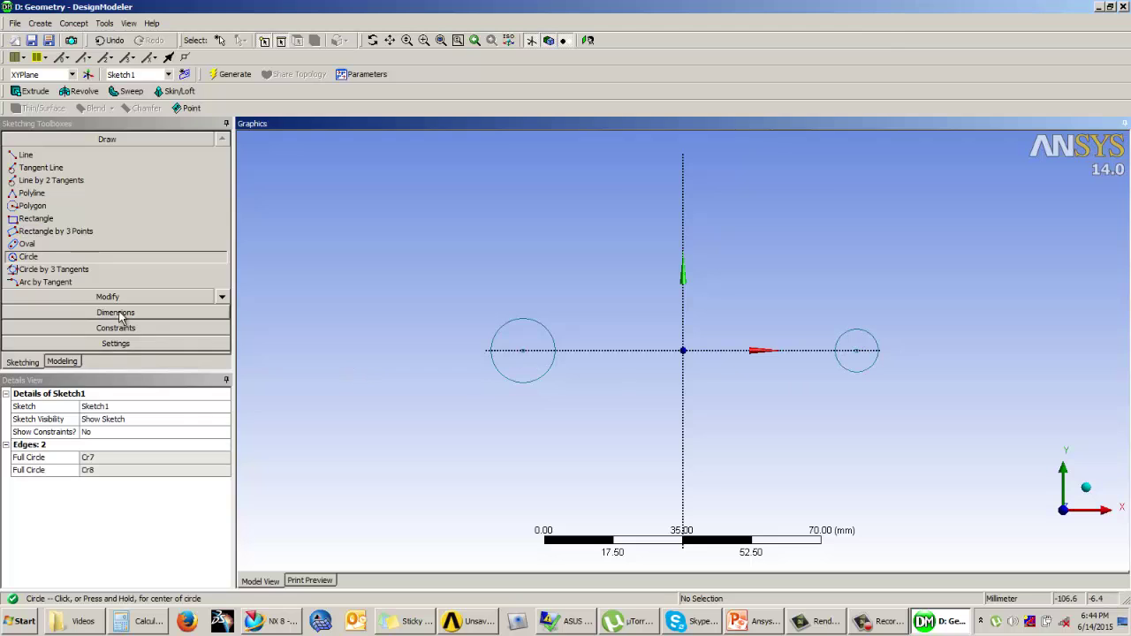
# Add diameter dimensions to both the left and the right circle.
pyautogui.click(116, 313)
pyautogui.click(541, 327)
pyautogui.click(566, 264)
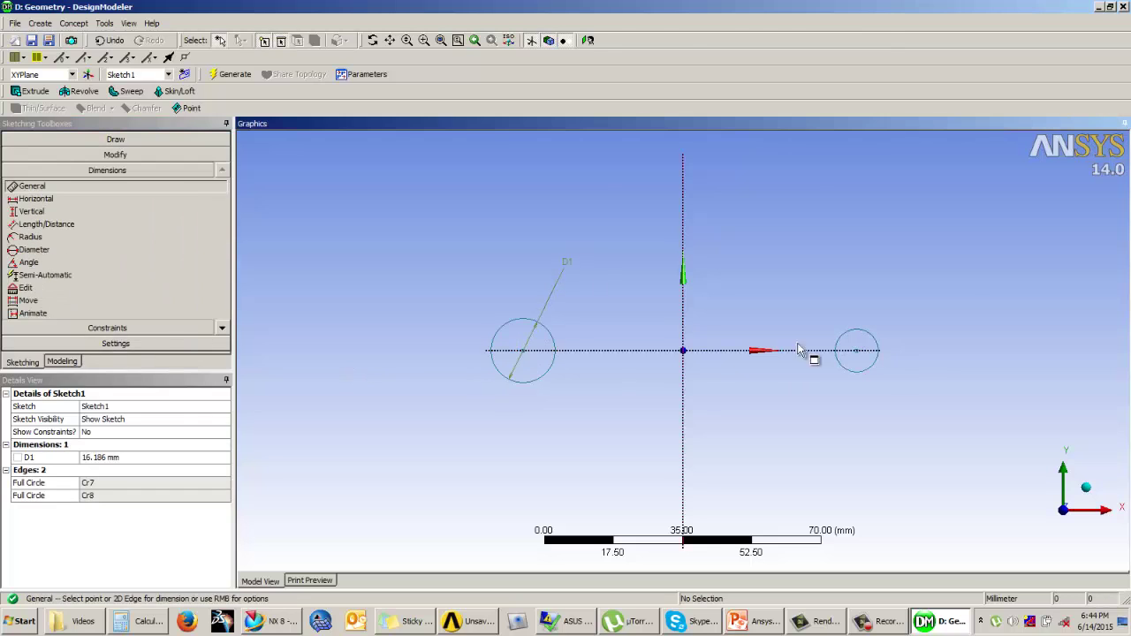
pyautogui.click(873, 336)
pyautogui.click(931, 280)
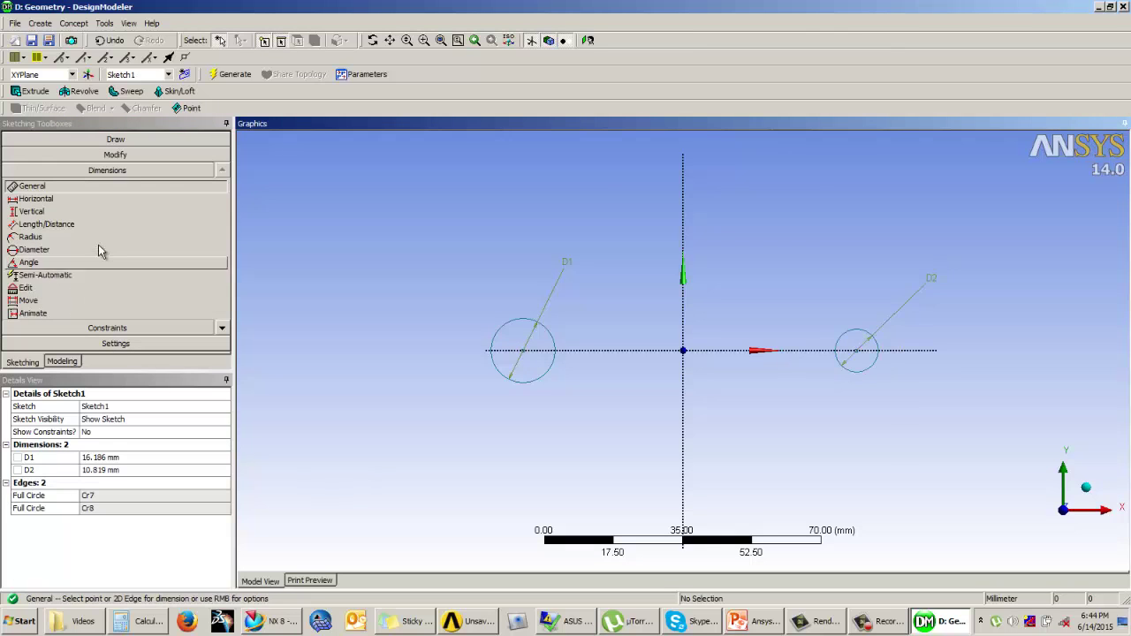
# Dimension the distance between the two circle centres and set it to 158 mm.
pyautogui.click(44, 224)
pyautogui.click(523, 351)
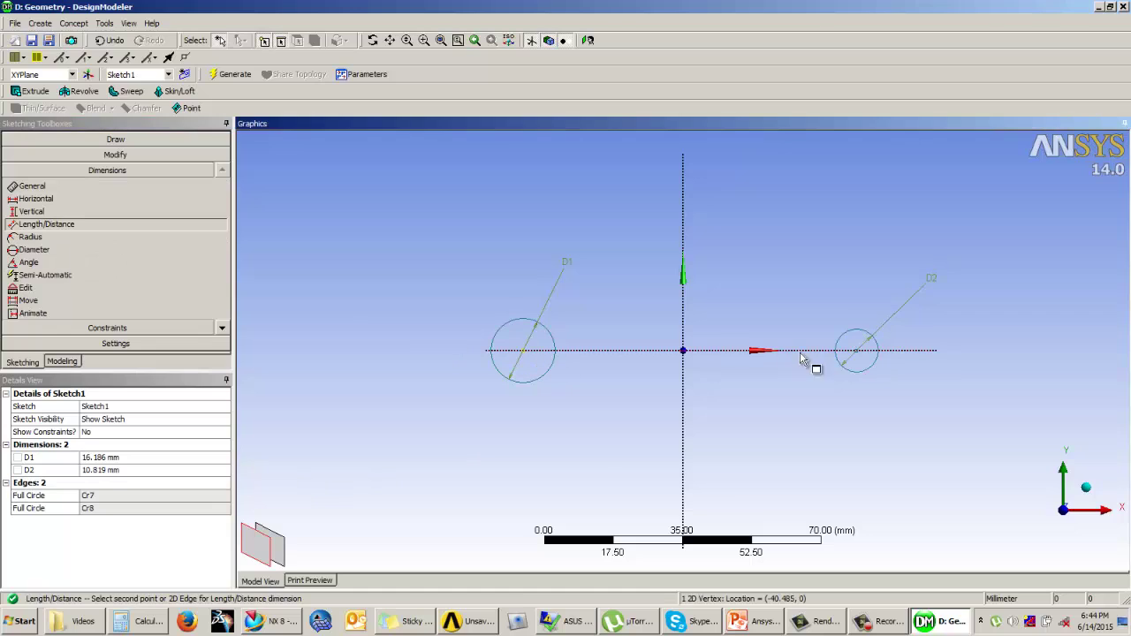
pyautogui.click(856, 351)
pyautogui.click(796, 420)
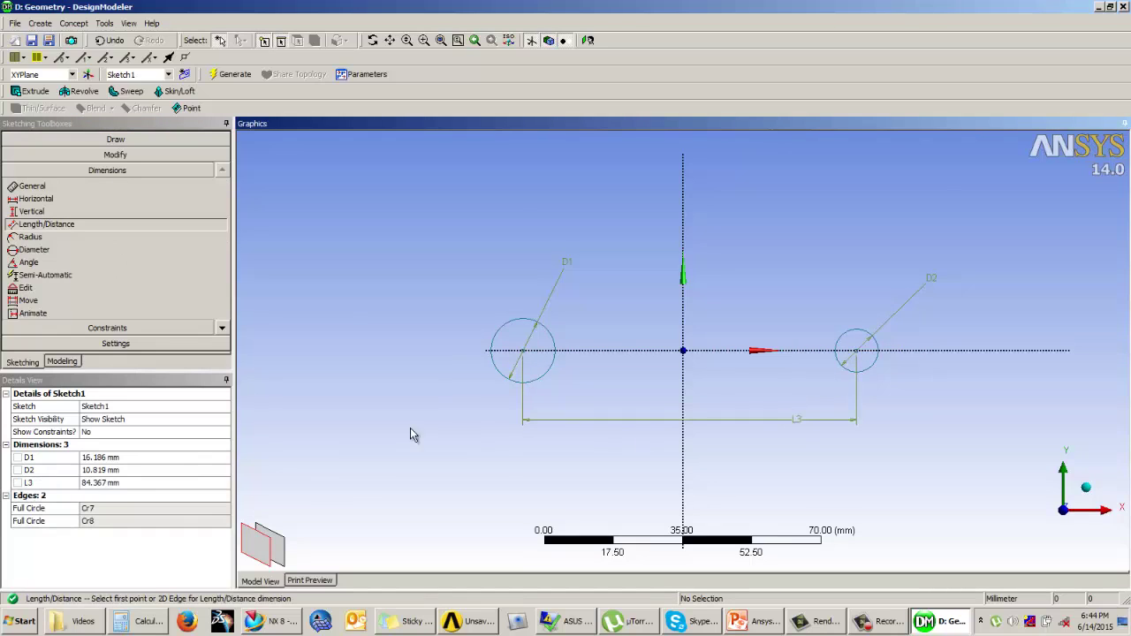
pyautogui.click(88, 484)
pyautogui.write('158')
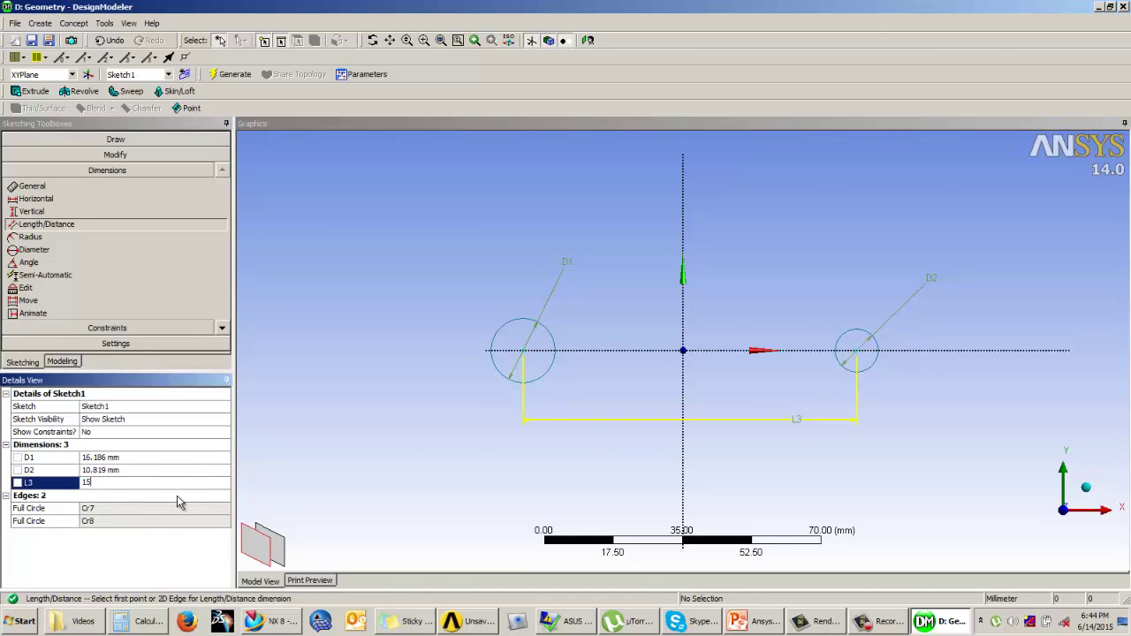
pyautogui.press('Return')
# Set the left circle's diameter to 20 mm and the right circle's diameter to 10 mm.
pyautogui.click(116, 450)
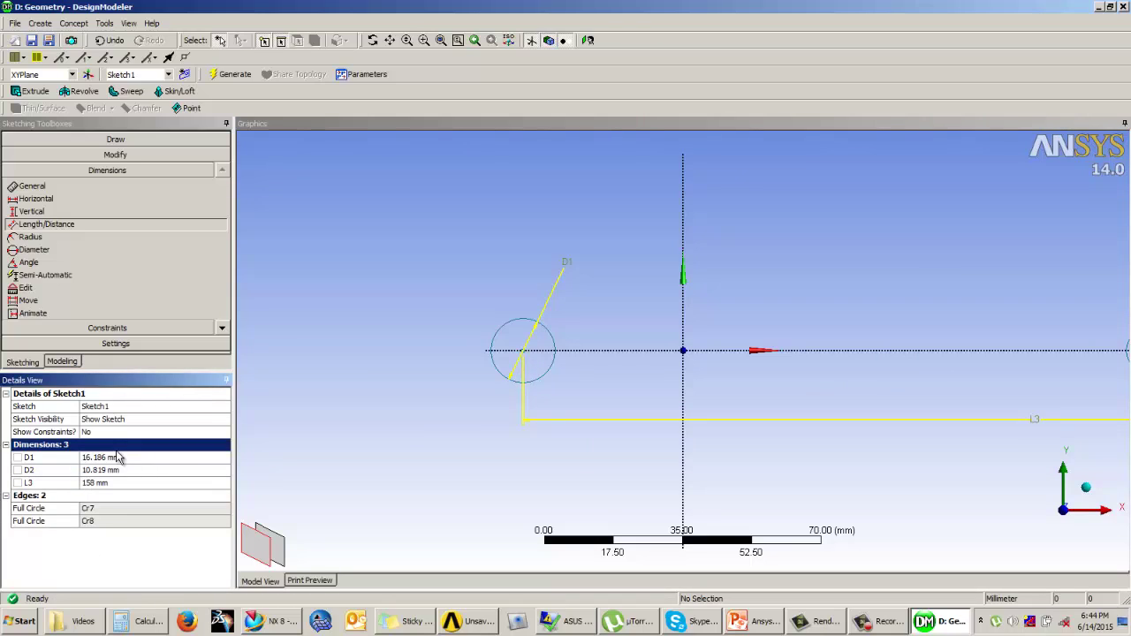
pyautogui.click(119, 457)
pyautogui.write('20')
pyautogui.press('Return')
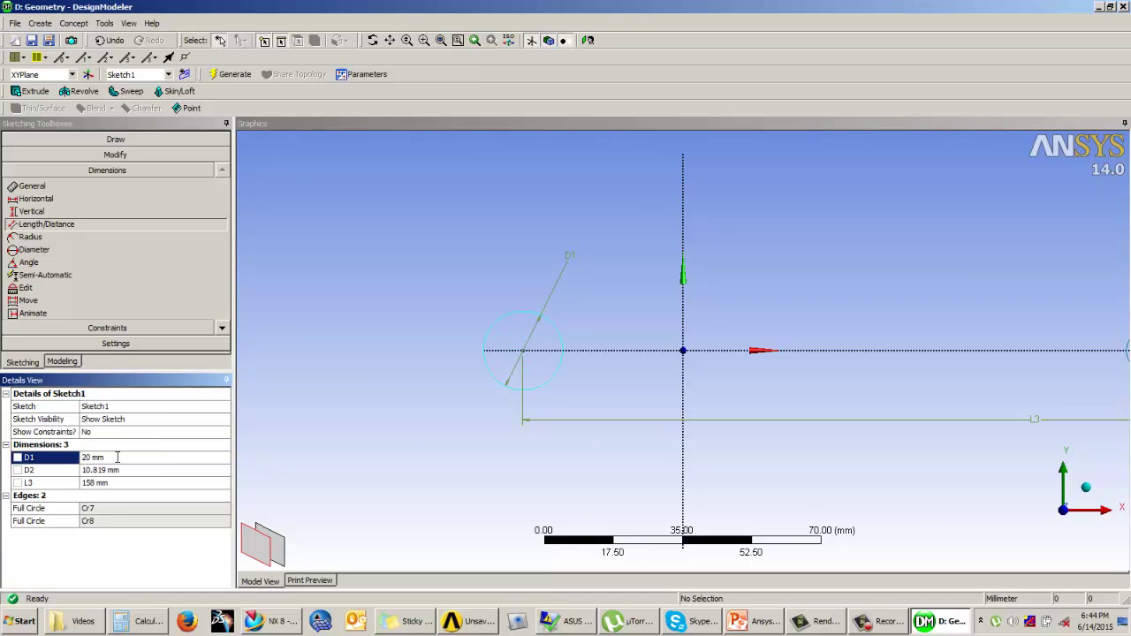
pyautogui.click(114, 471)
pyautogui.write('1')
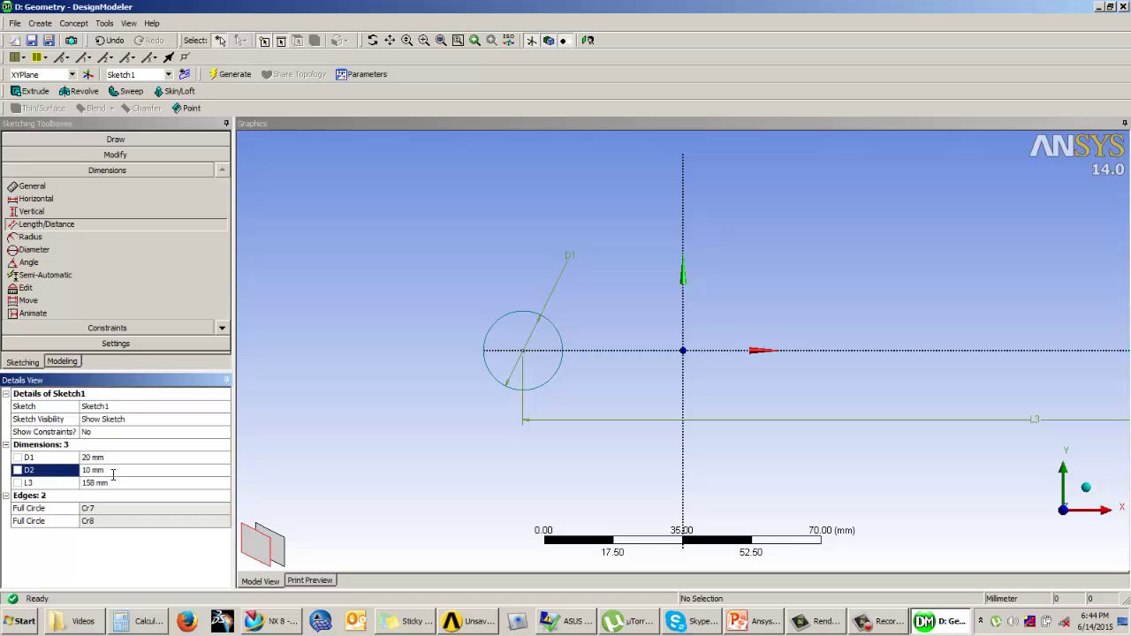
# Constrain the two circle centres to be symmetric about the vertical axis.
pyautogui.click(115, 328)
pyautogui.click(452, 220)
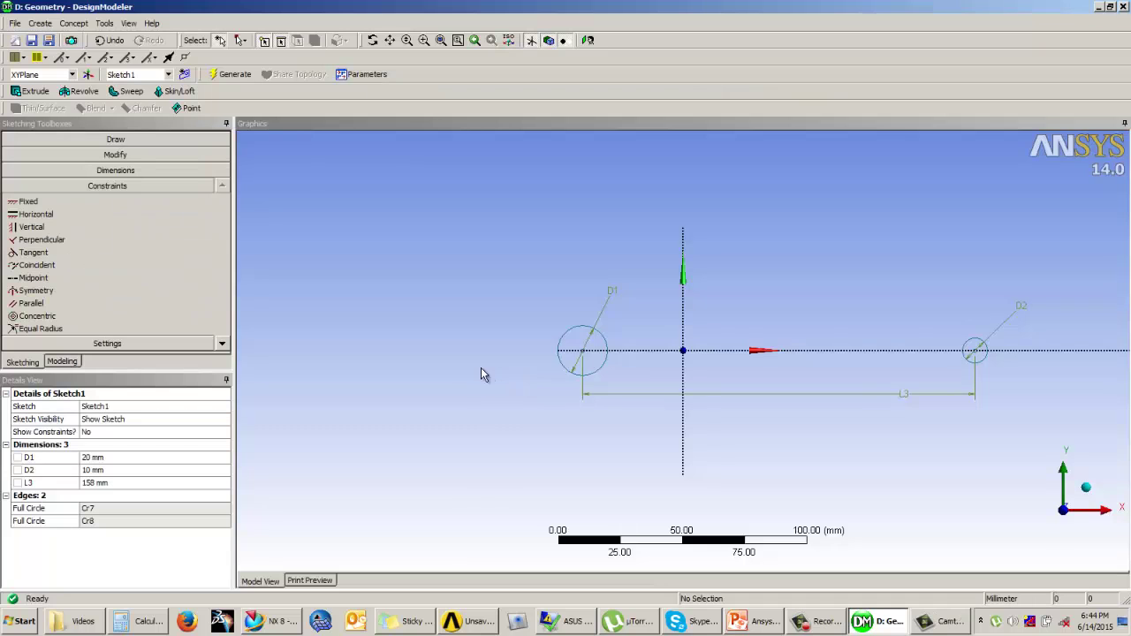
pyautogui.click(35, 291)
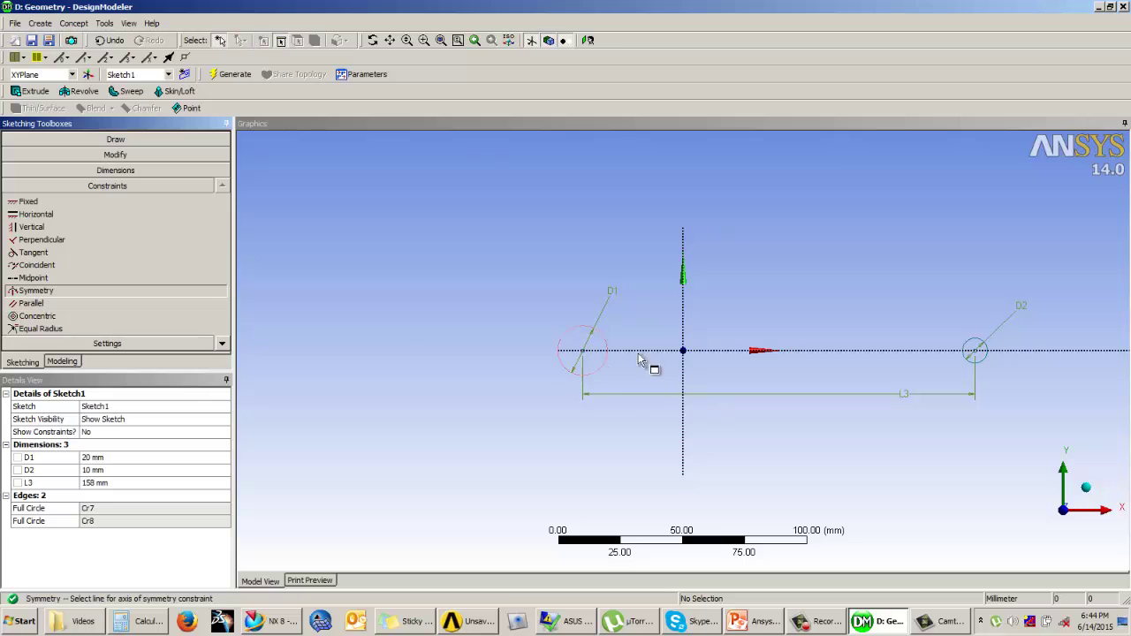
pyautogui.click(683, 320)
pyautogui.click(585, 355)
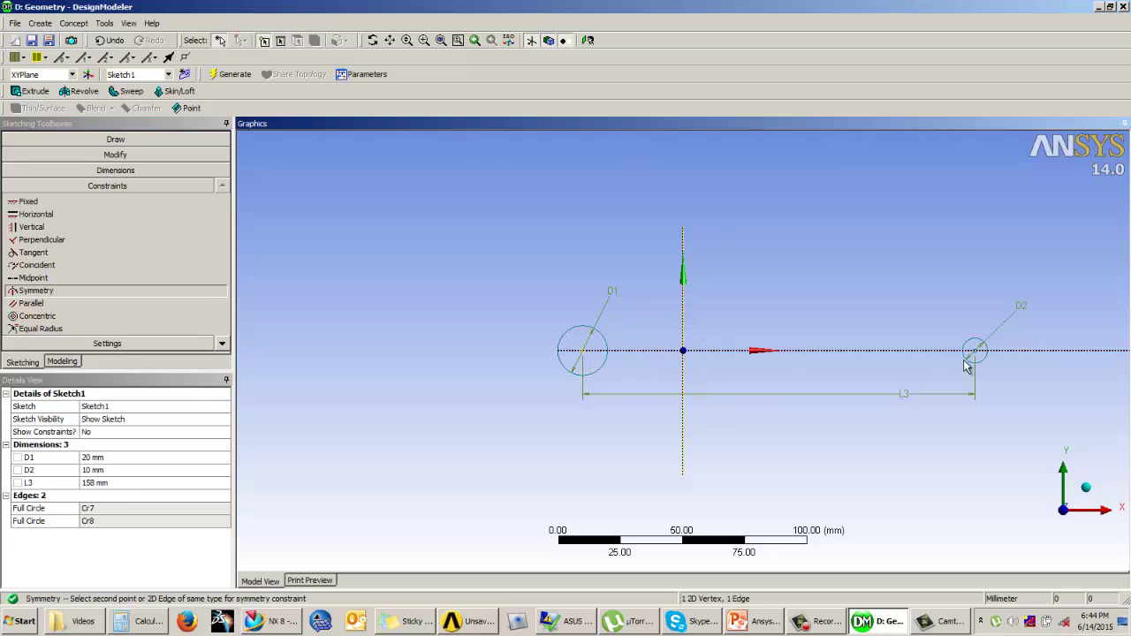
pyautogui.click(976, 352)
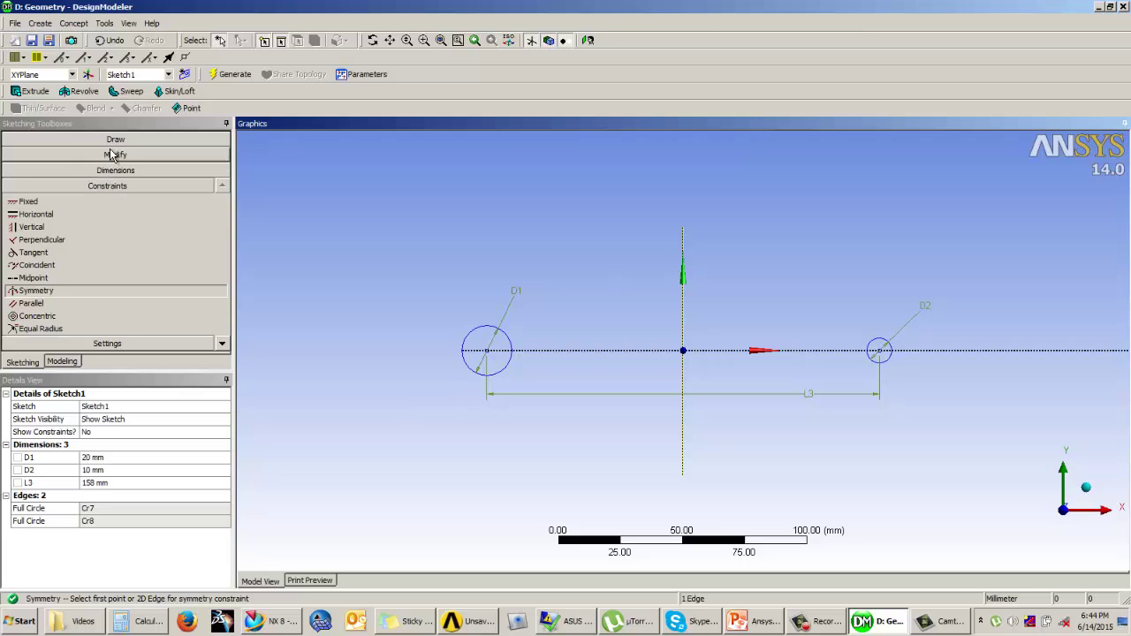
# Draw a horizontal line above the horizontal axis, running from inside the left circle to just above the right one.
pyautogui.click(73, 140)
pyautogui.click(56, 157)
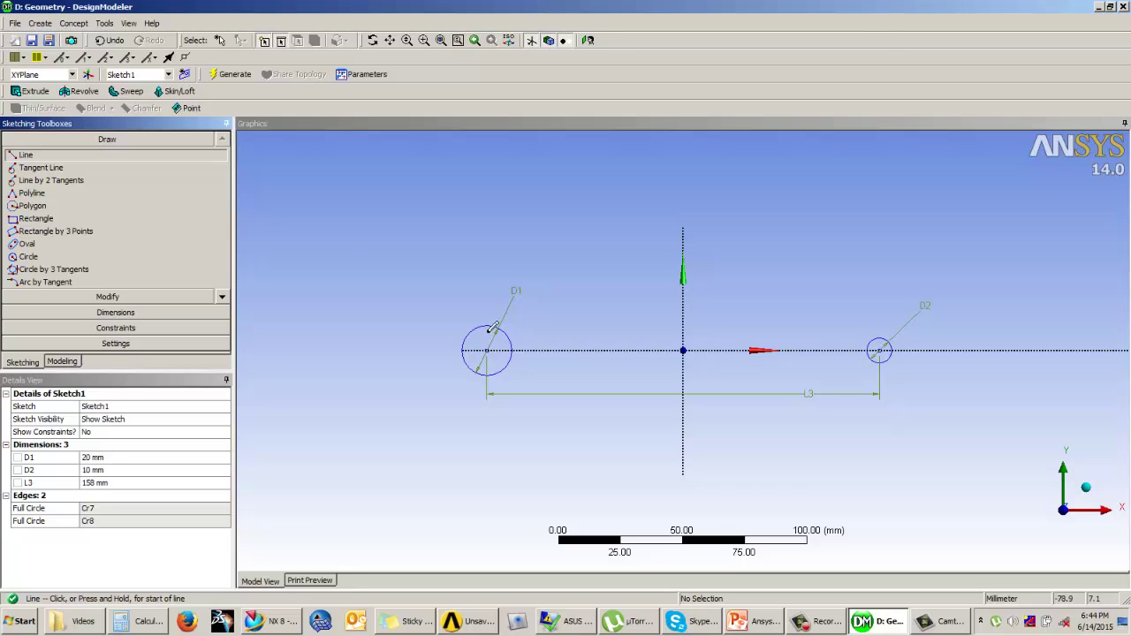
pyautogui.click(490, 333)
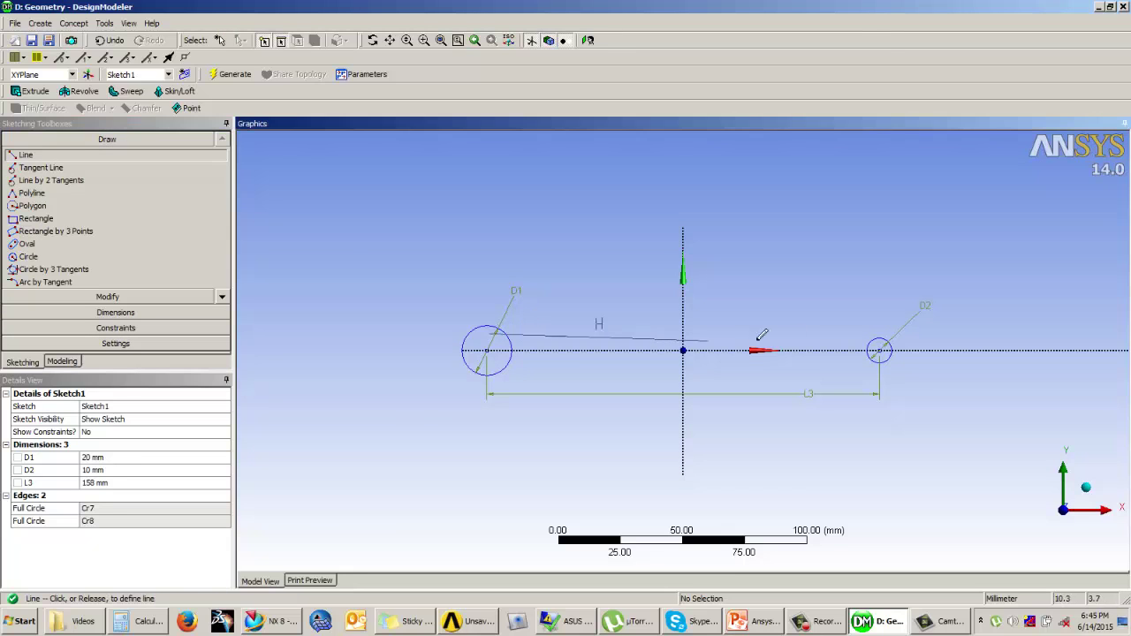
pyautogui.click(878, 334)
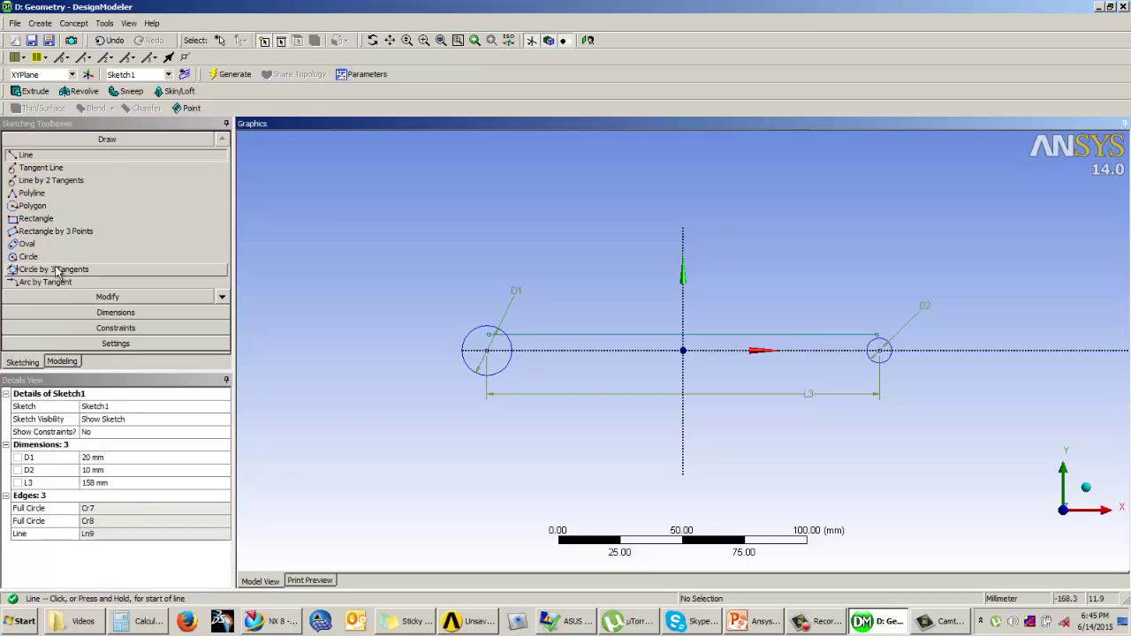
# Copy the horizontal line with the origin as paste handle, flip it vertically and paste it at the origin.
pyautogui.click(108, 297)
pyautogui.click(39, 274)
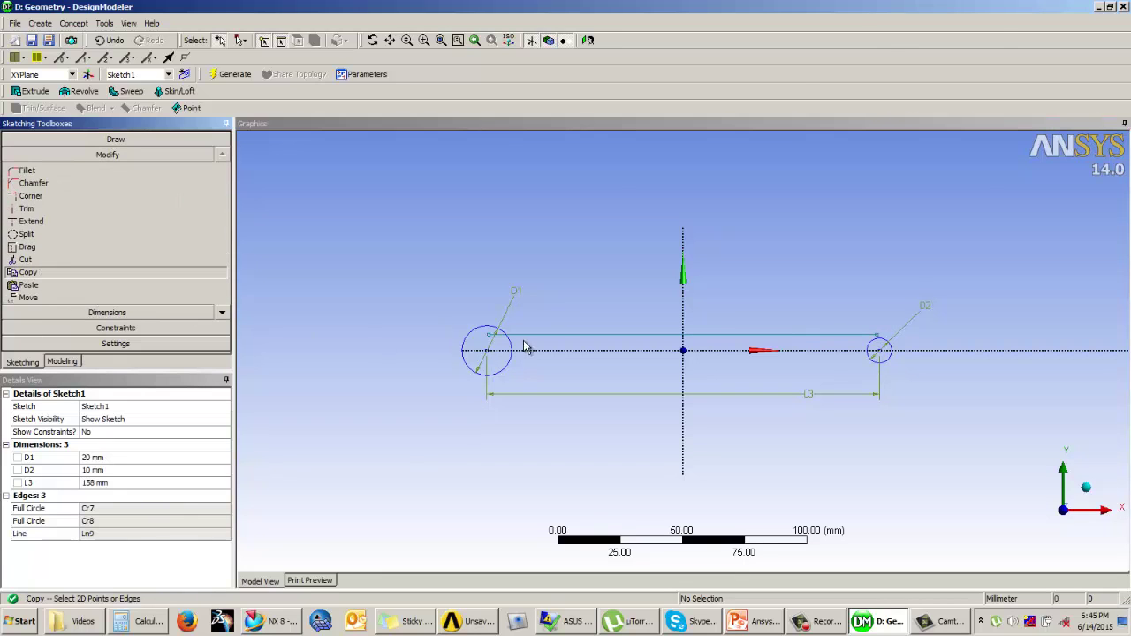
pyautogui.click(557, 335)
pyautogui.rightClick(560, 327)
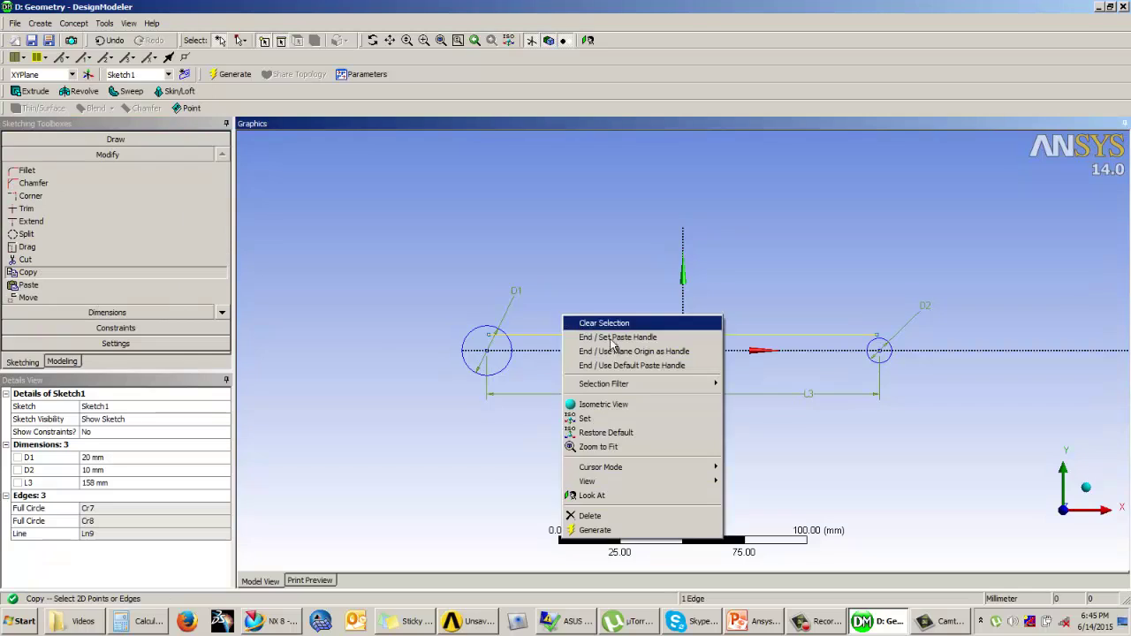
pyautogui.click(601, 336)
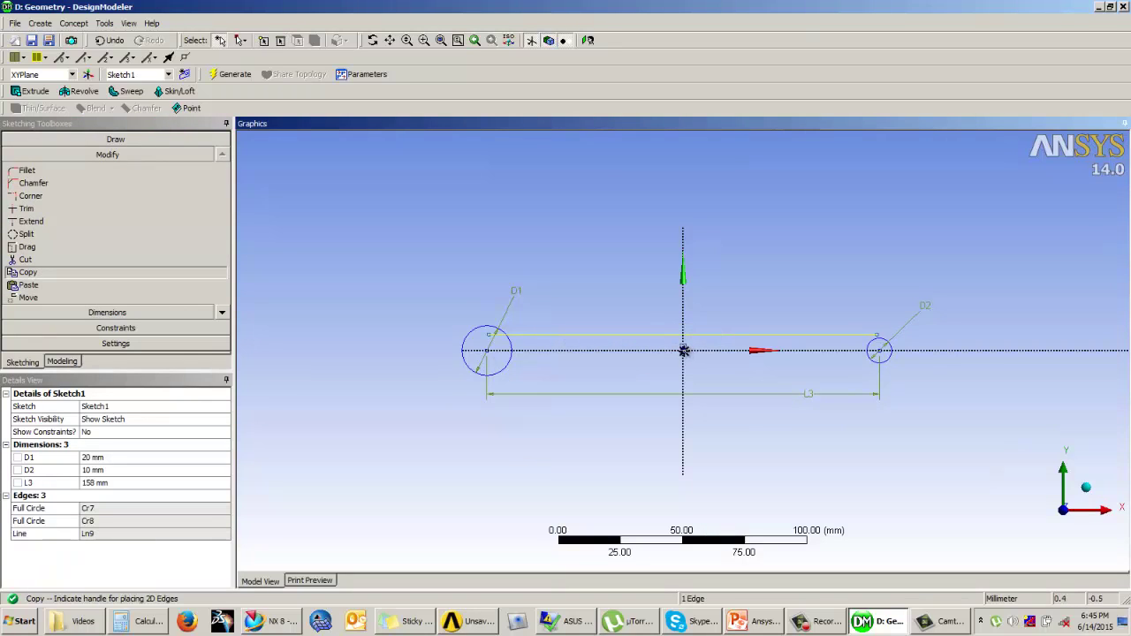
pyautogui.click(683, 351)
pyautogui.rightClick(716, 289)
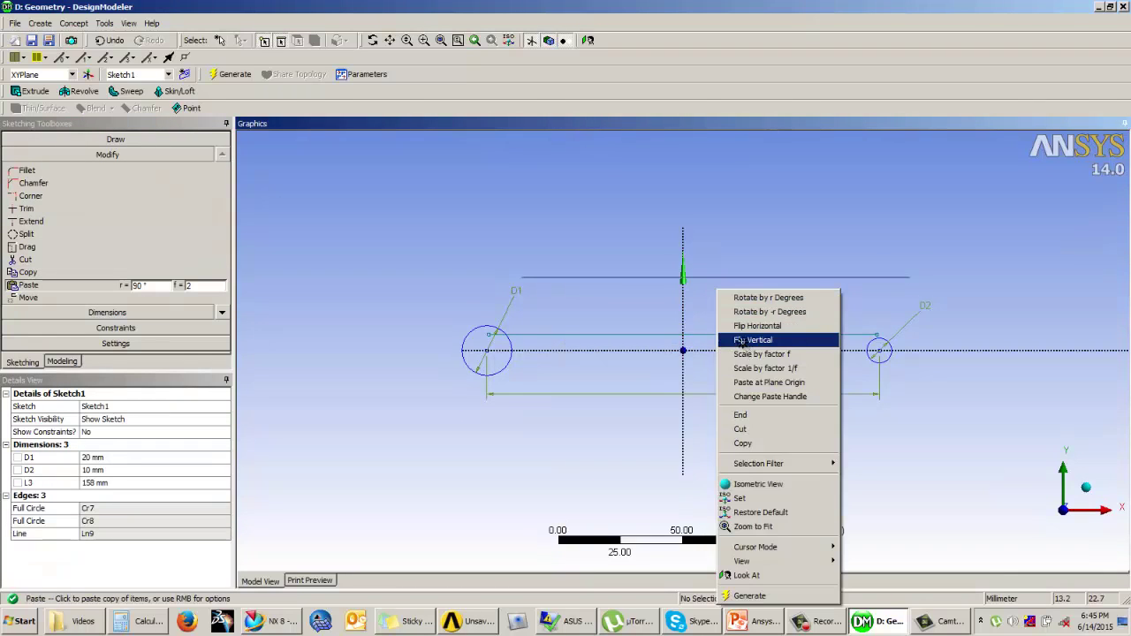
pyautogui.click(741, 341)
pyautogui.click(683, 351)
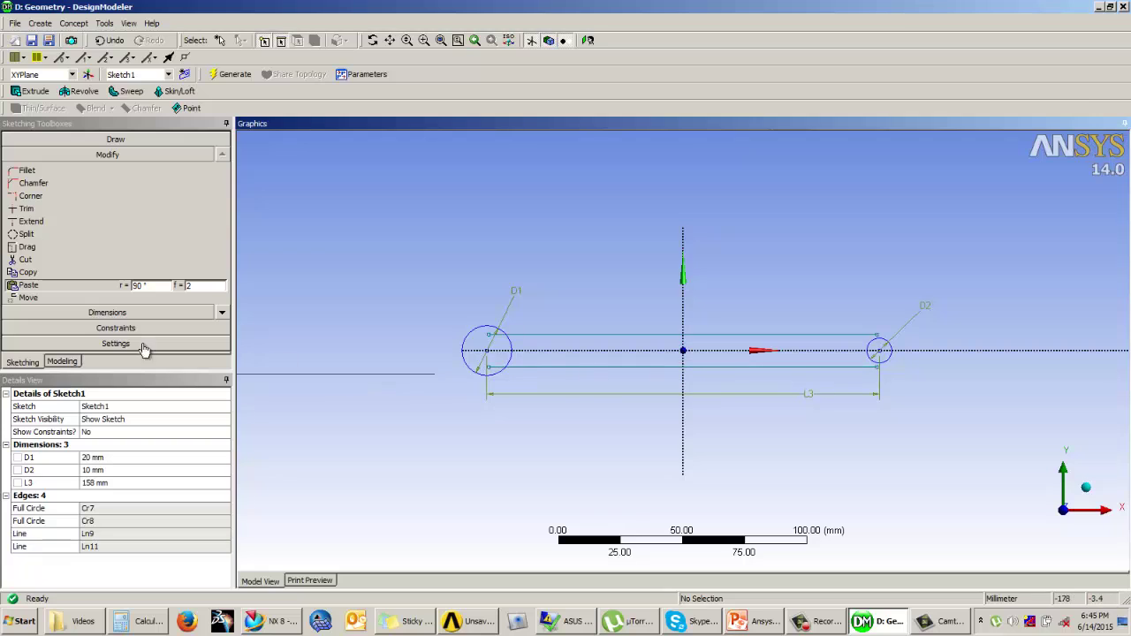
# Draw a larger concentric circle around each of the two existing circles.
pyautogui.click(110, 139)
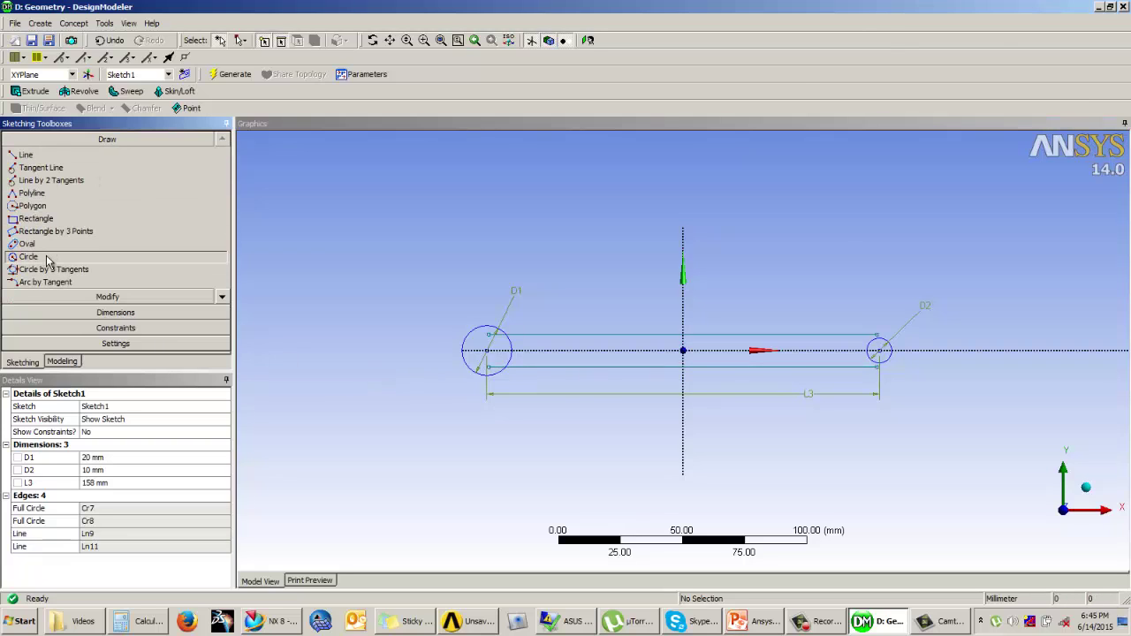
pyautogui.click(29, 256)
pyautogui.click(487, 351)
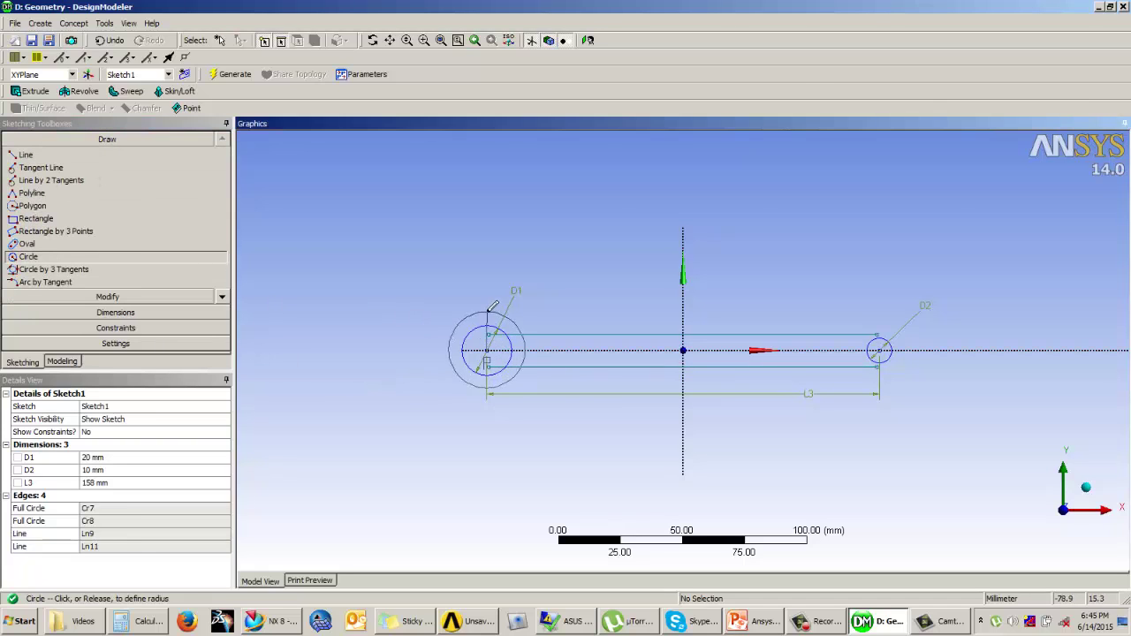
pyautogui.click(493, 297)
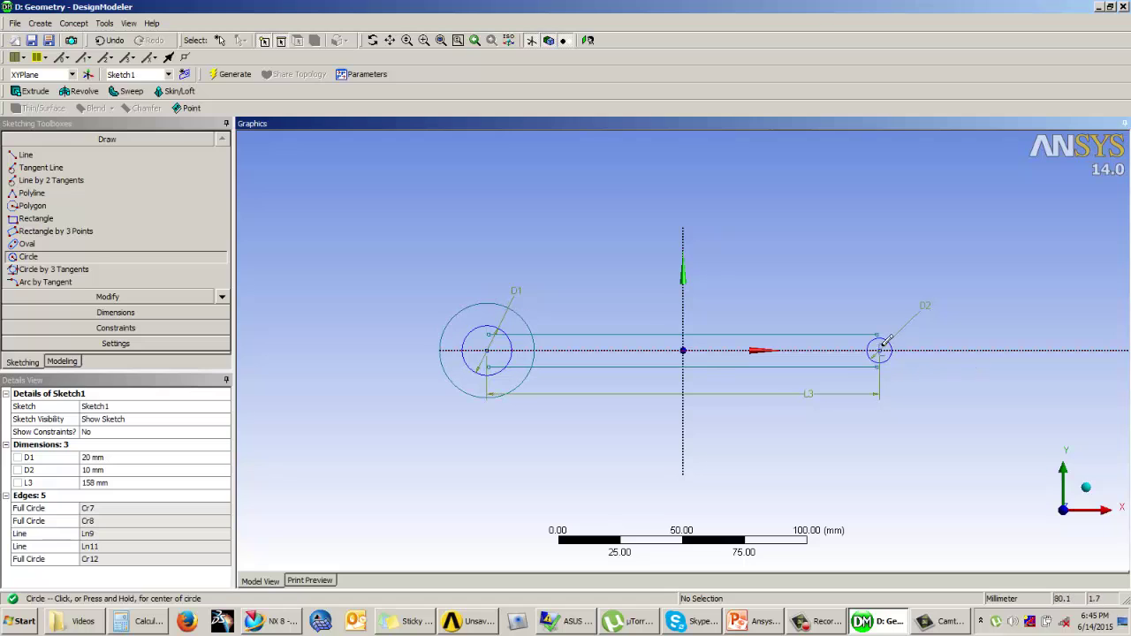
pyautogui.click(881, 350)
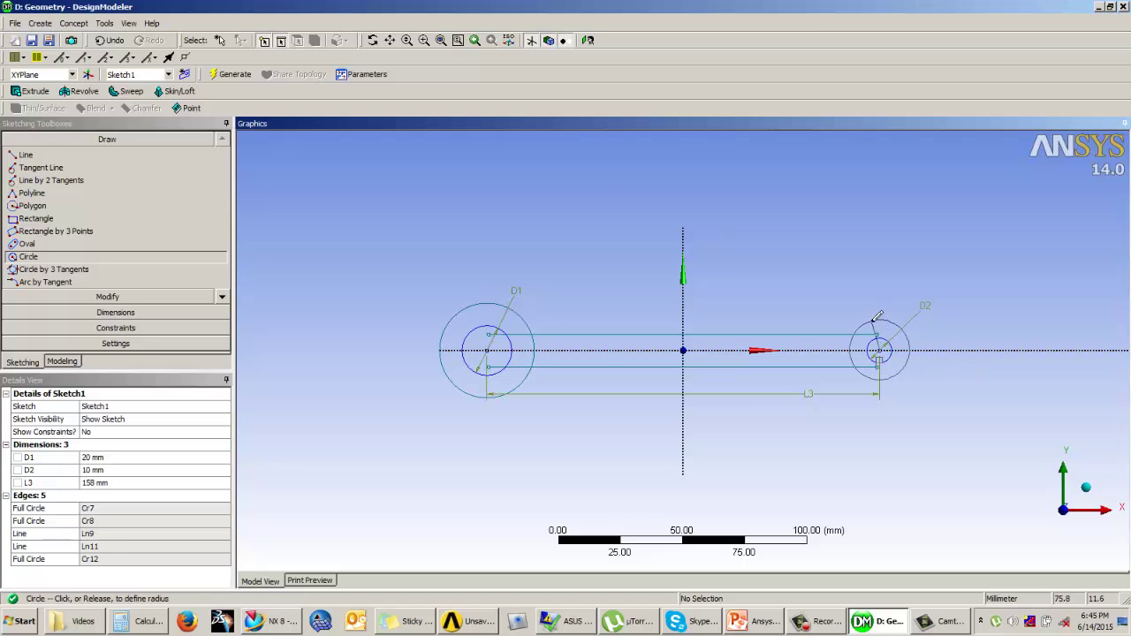
pyautogui.click(877, 316)
# Dimension the distance between the two horizontal lines and set it to 22 mm.
pyautogui.click(93, 313)
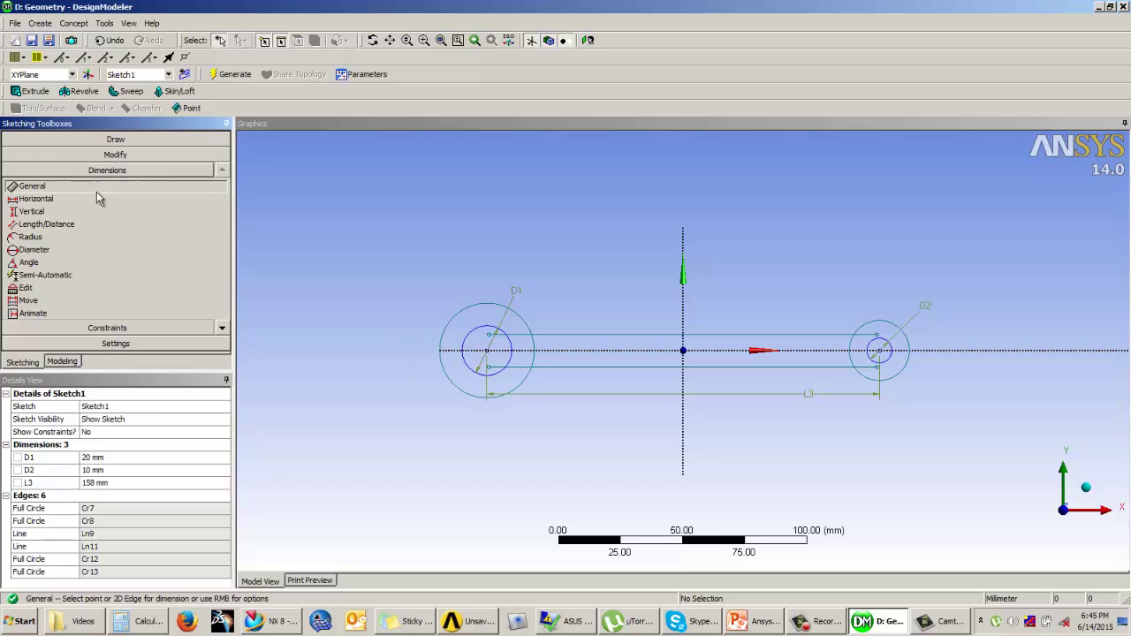
pyautogui.click(97, 224)
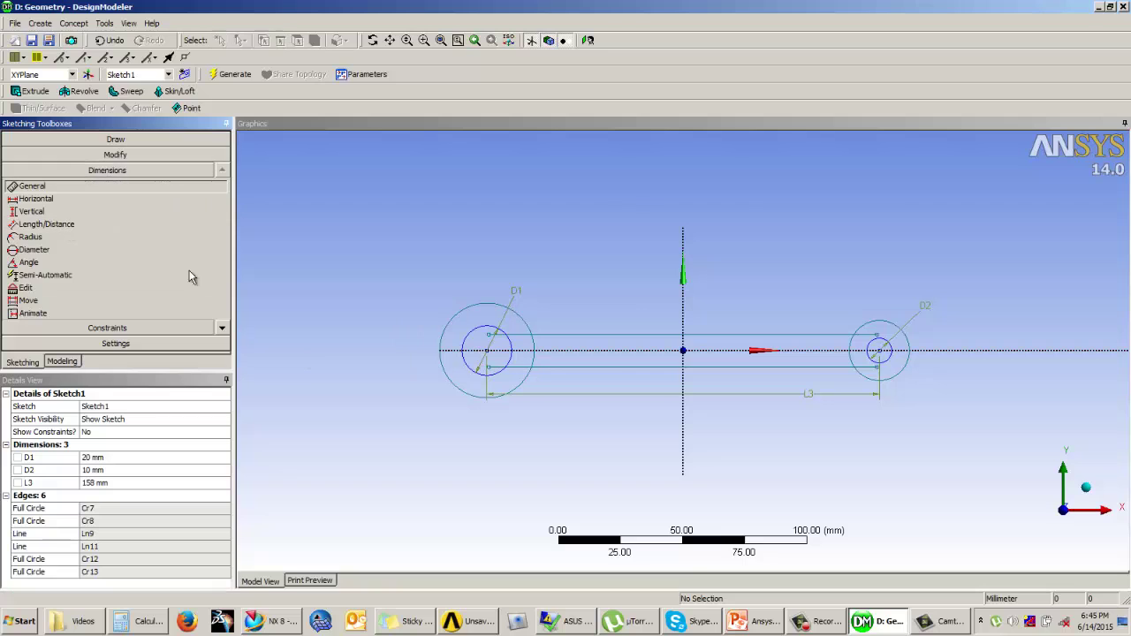
pyautogui.click(628, 336)
pyautogui.scroll(3, 626, 318)
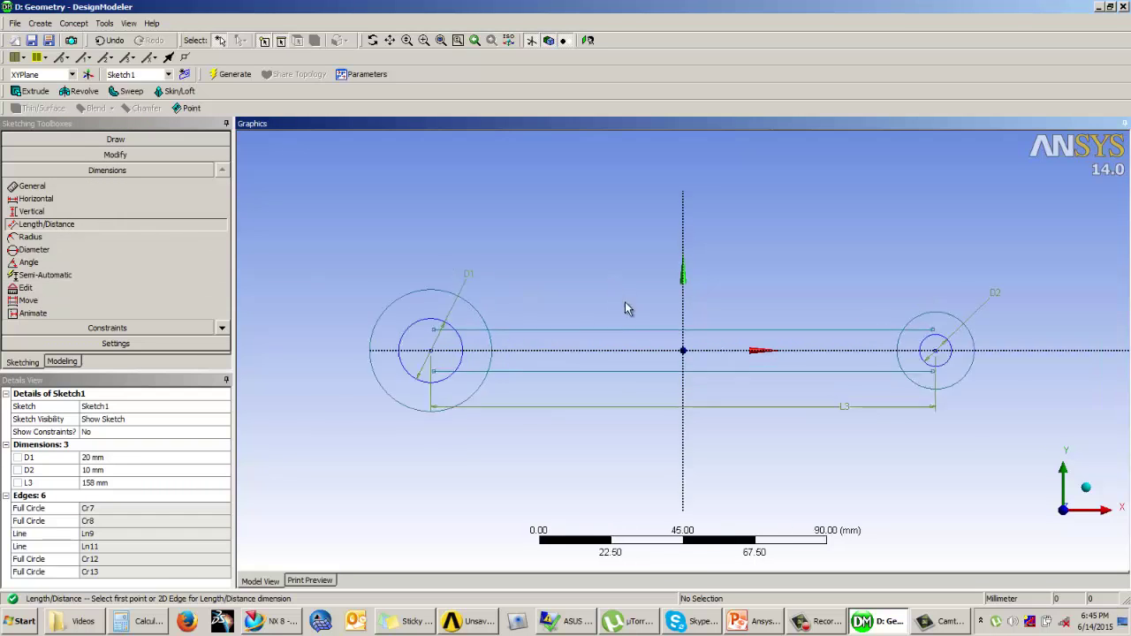
pyautogui.click(614, 377)
pyautogui.click(616, 347)
pyautogui.click(138, 496)
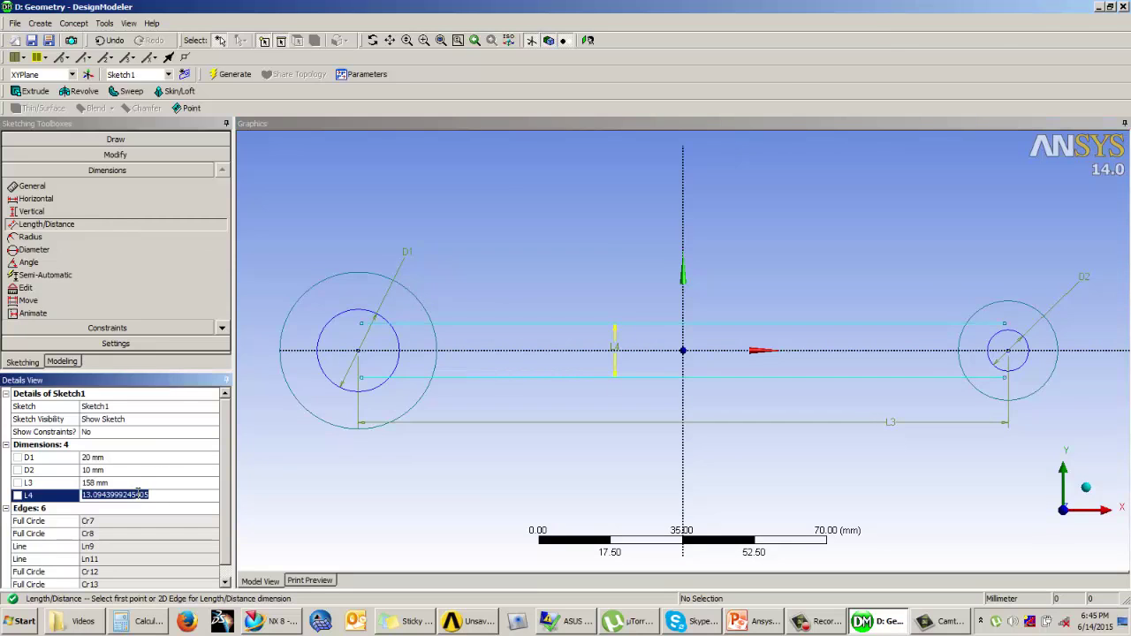
pyautogui.write('22')
pyautogui.press('Return')
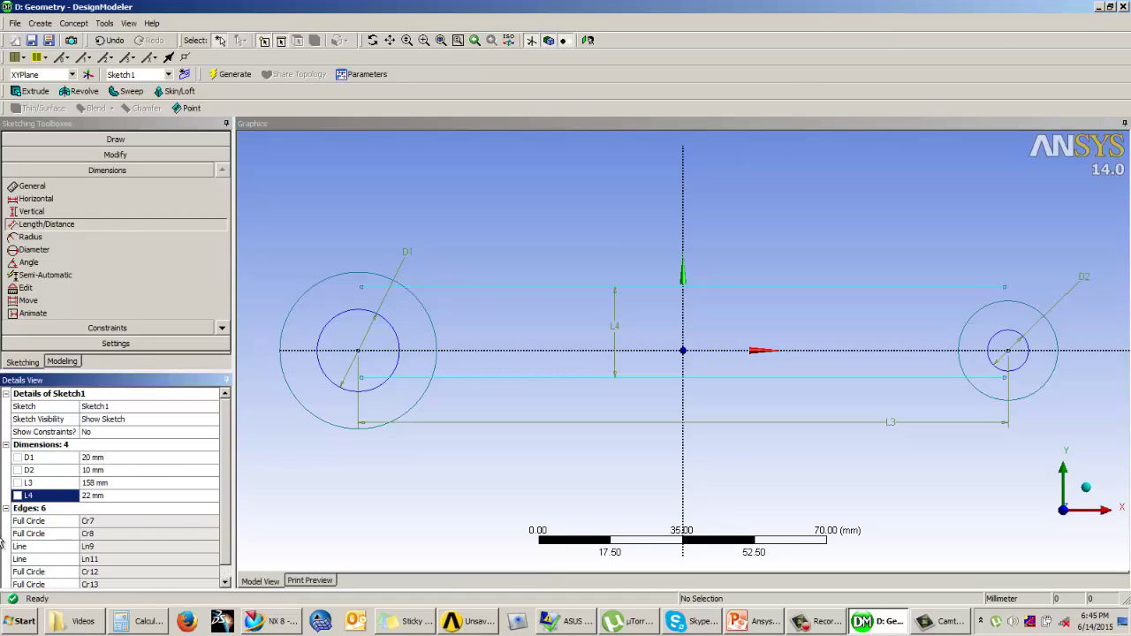
# Apply a symmetry constraint to the two parallel lines about the horizontal axis.
pyautogui.click(107, 328)
pyautogui.click(35, 290)
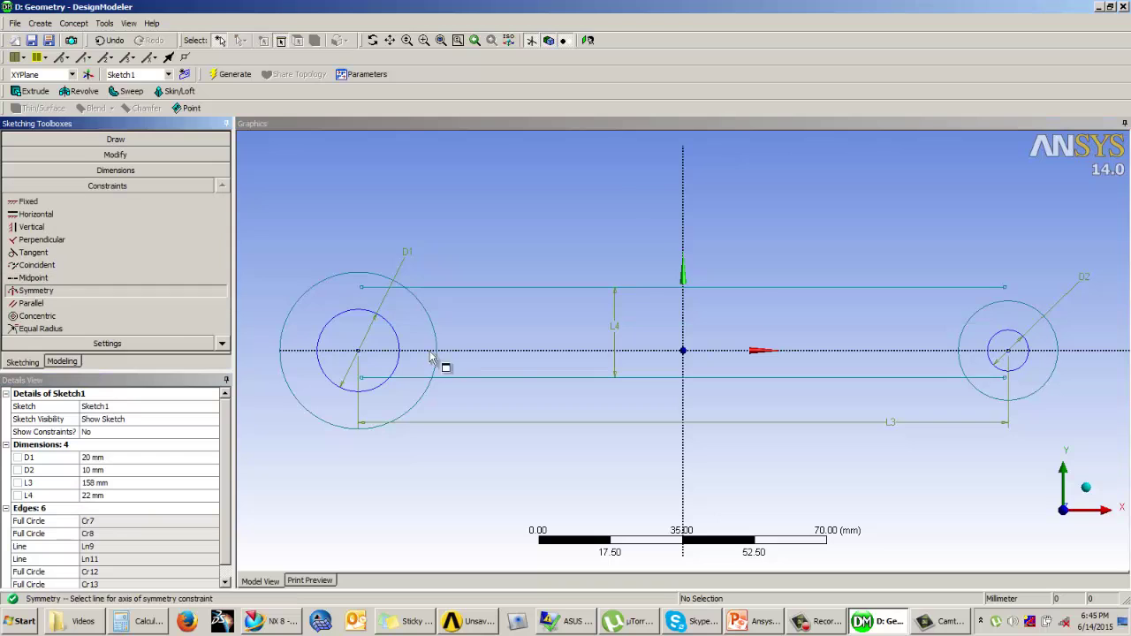
pyautogui.click(467, 351)
pyautogui.click(478, 287)
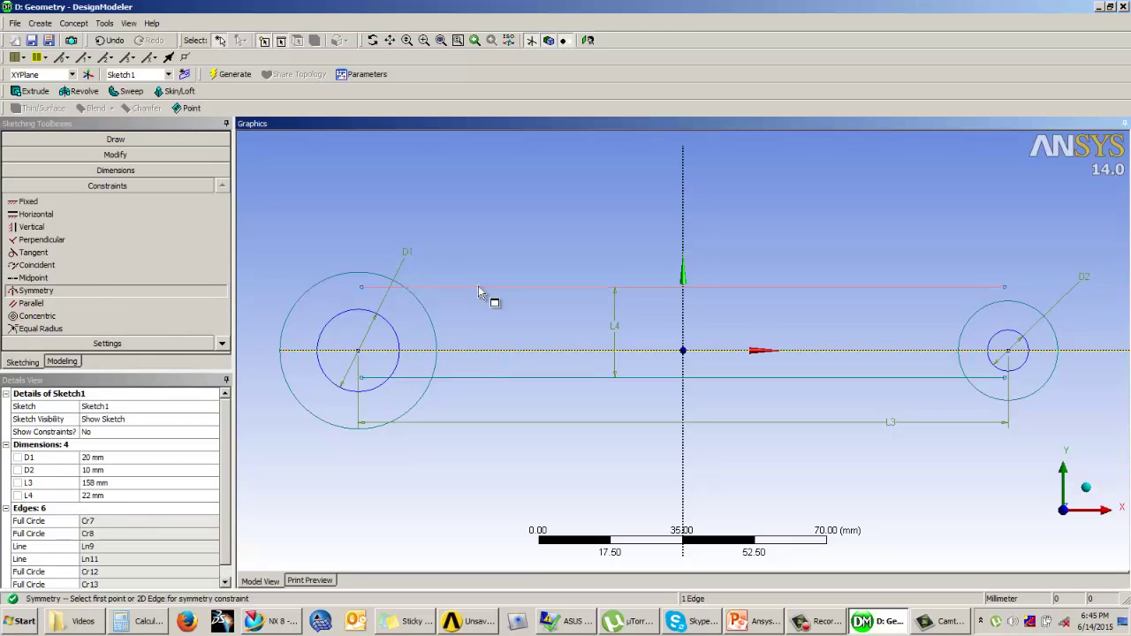
pyautogui.click(483, 377)
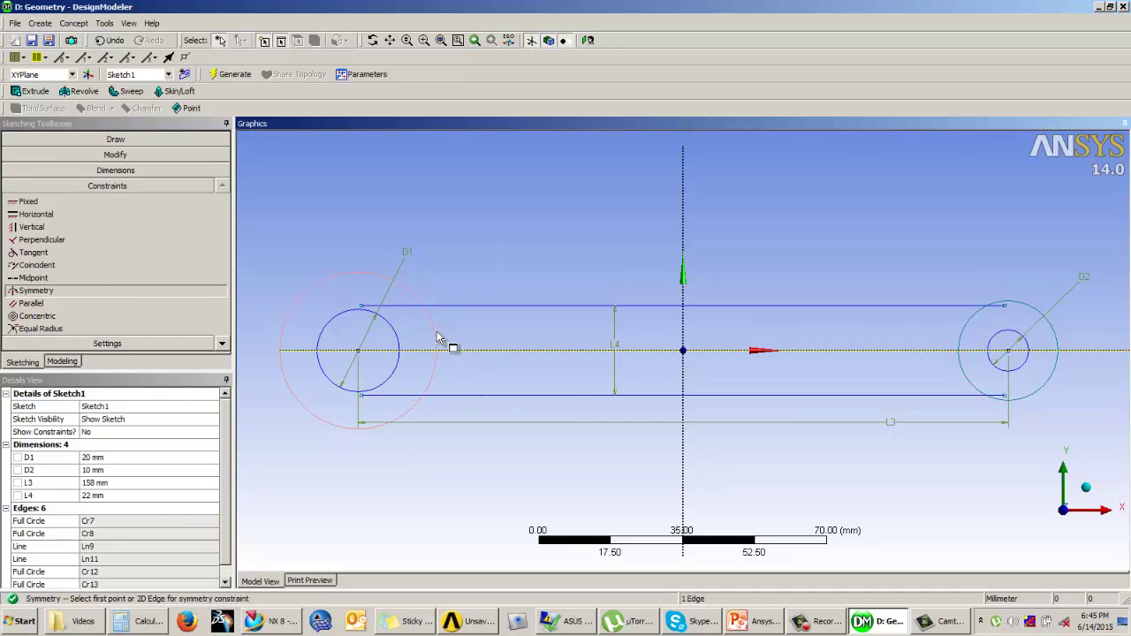
# Trim the line ends inside both outer circles and the outer circles' arcs lying between the two lines.
pyautogui.click(127, 156)
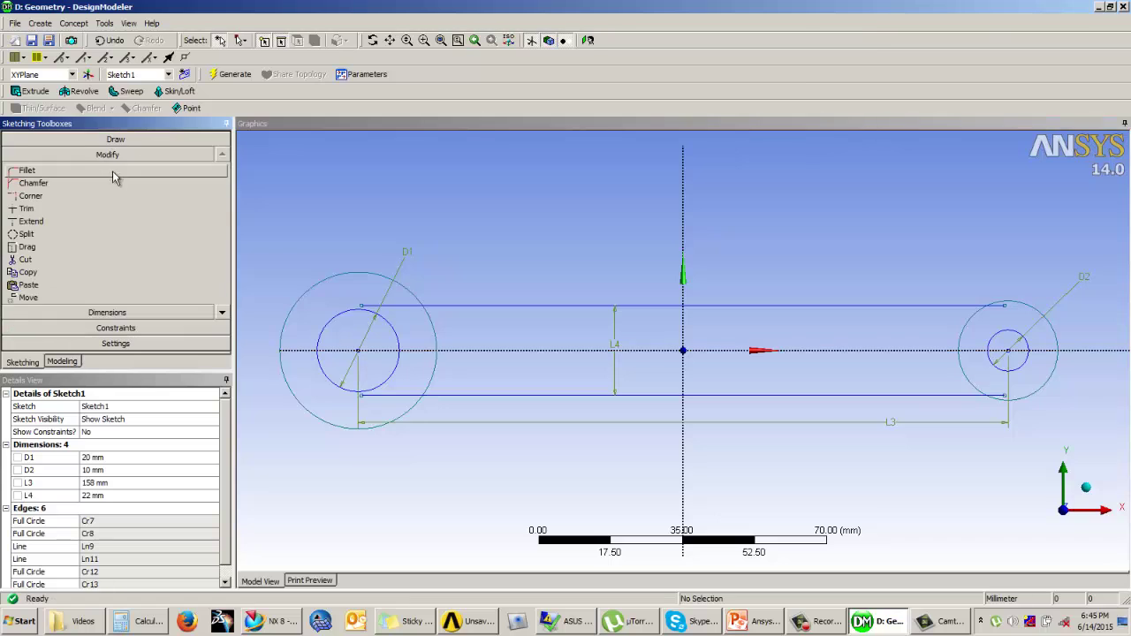
pyautogui.click(56, 207)
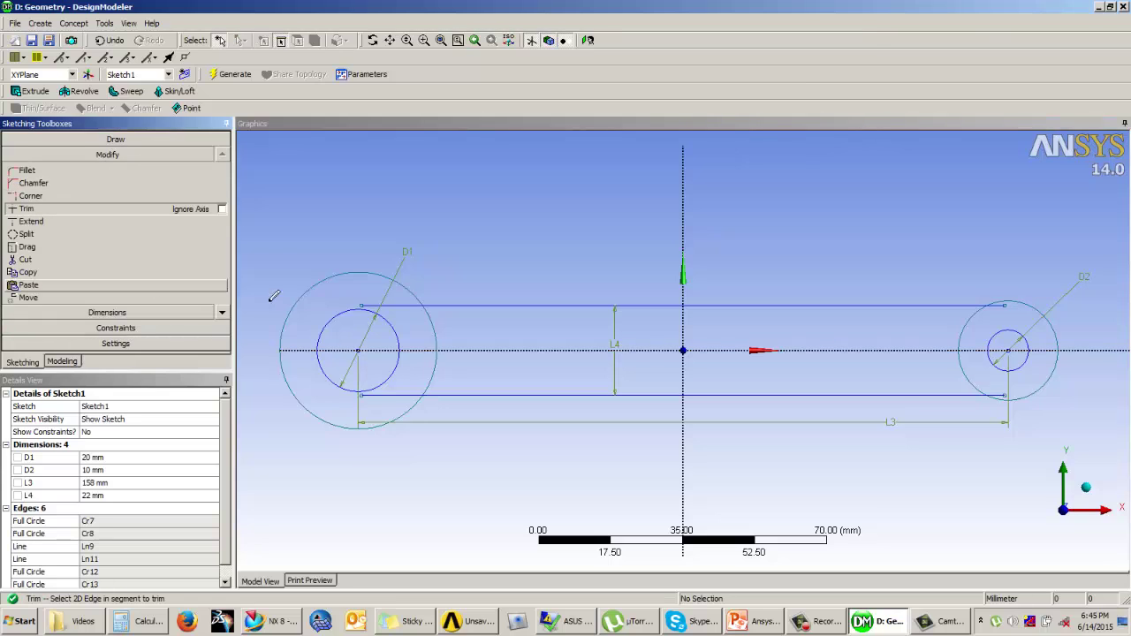
pyautogui.click(396, 306)
pyautogui.click(400, 394)
pyautogui.click(433, 372)
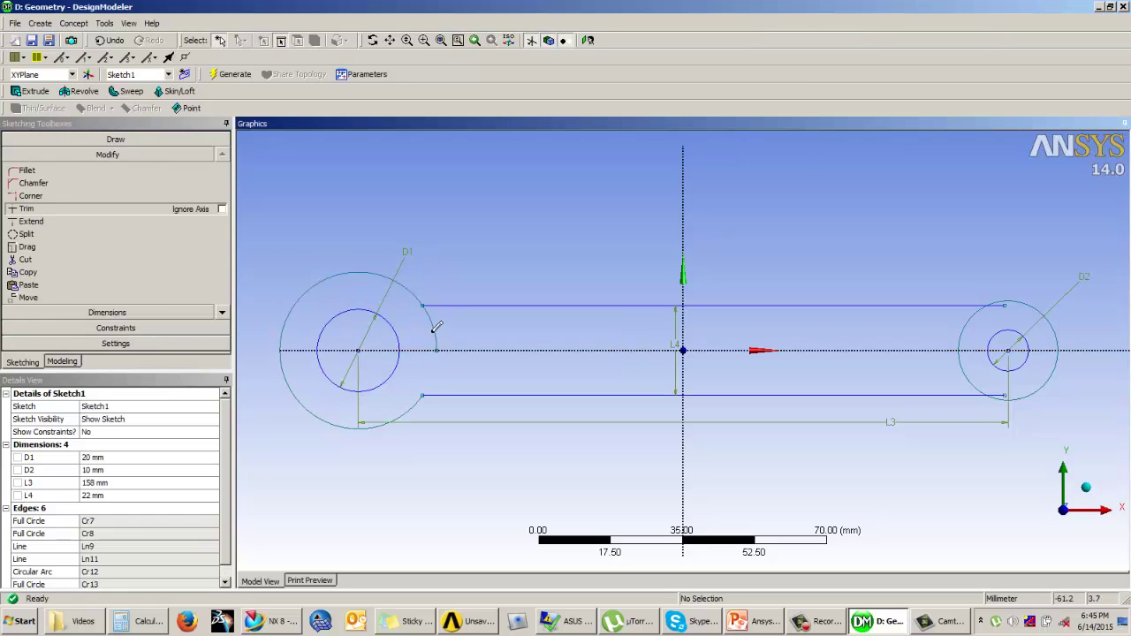
pyautogui.click(1001, 308)
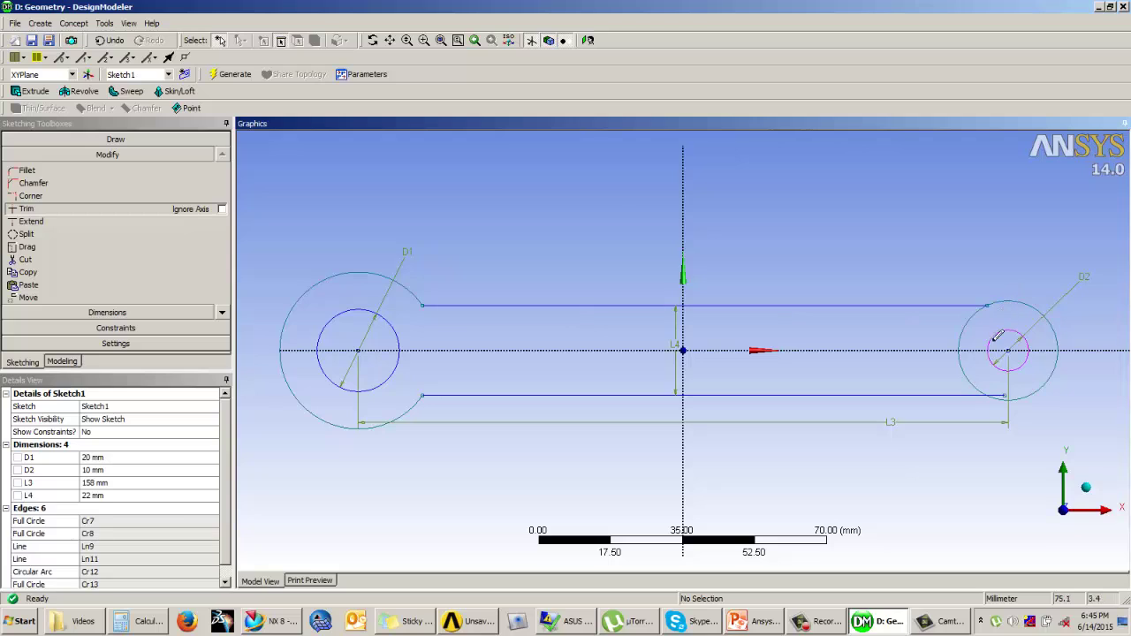
pyautogui.click(994, 389)
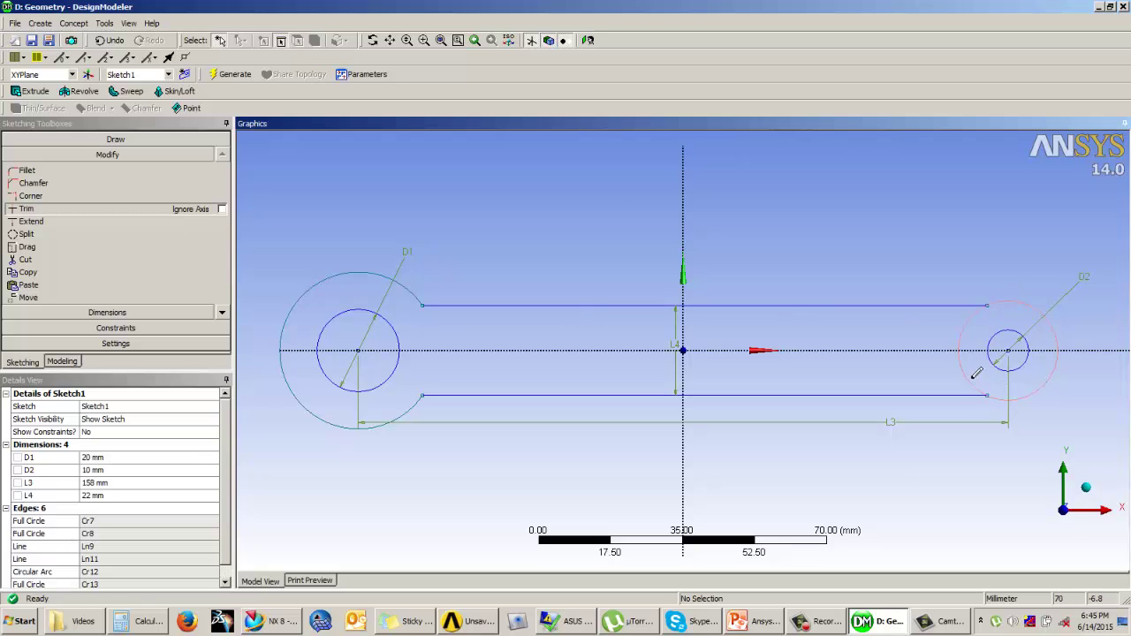
pyautogui.click(973, 376)
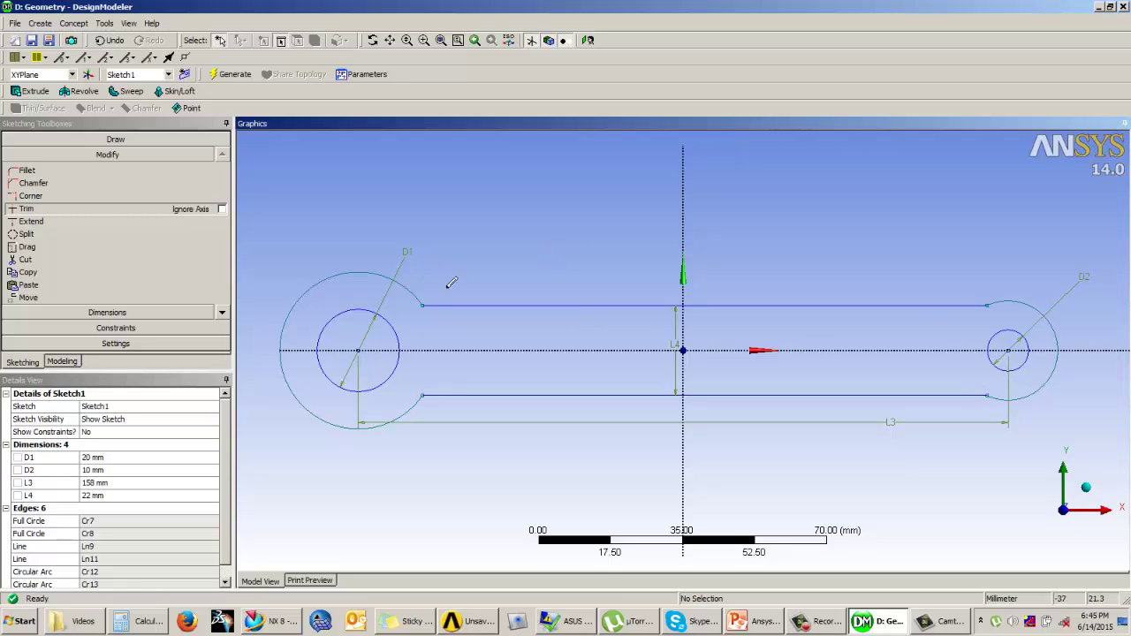
# Add a radius dimension to each of the two outer end arcs.
pyautogui.click(127, 313)
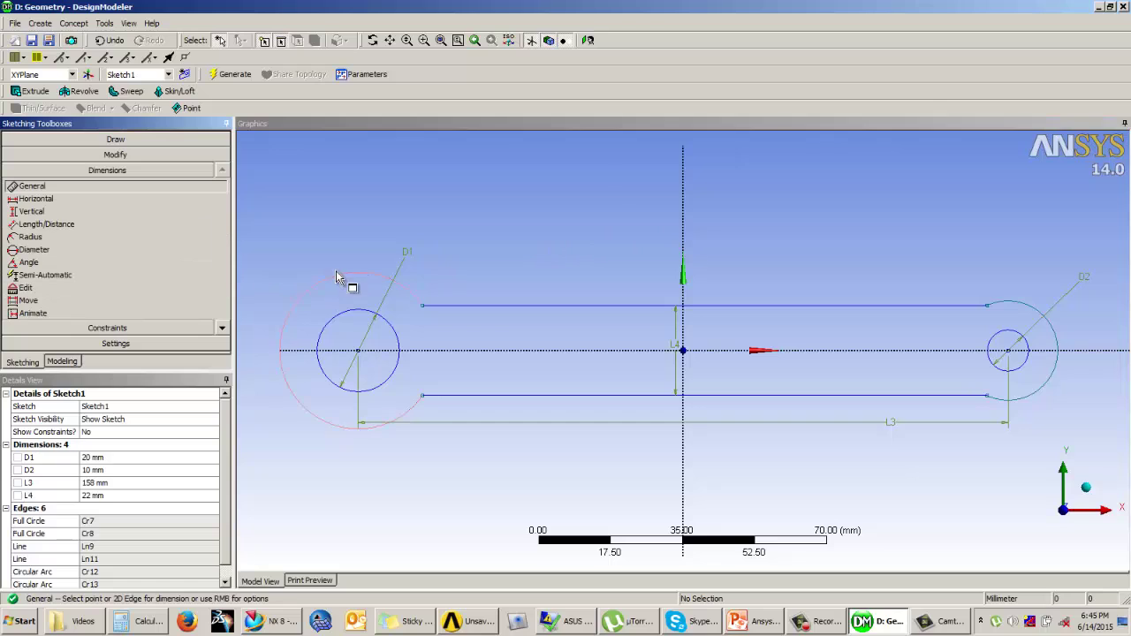
pyautogui.click(336, 274)
pyautogui.click(325, 225)
pyautogui.click(1038, 311)
pyautogui.click(1033, 268)
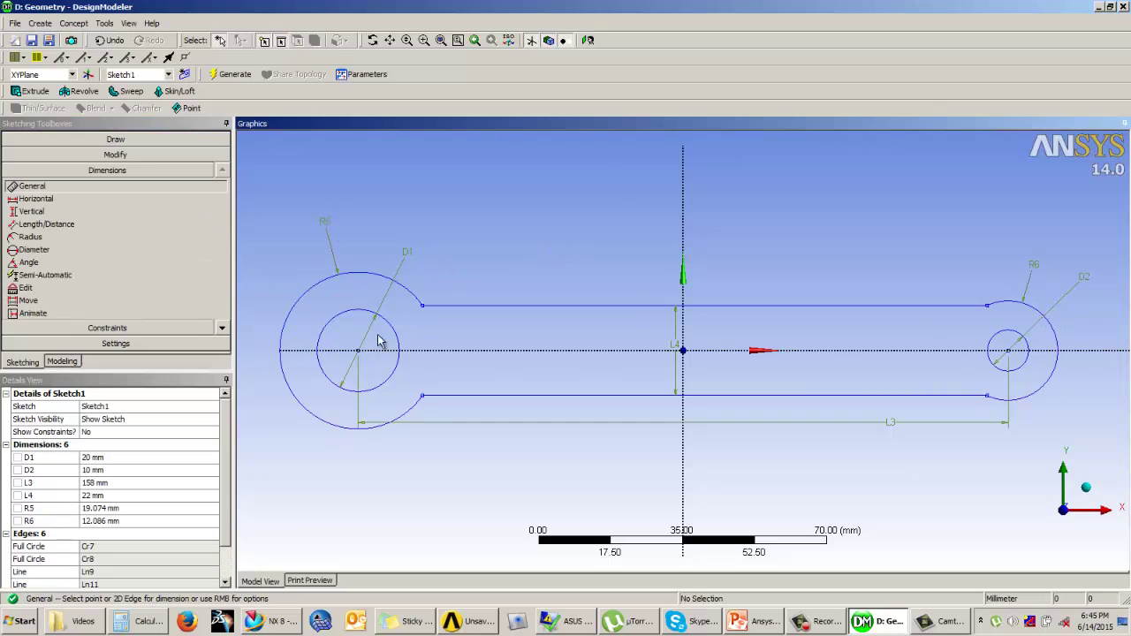
# Set the small end's outer radius to 13 mm and the large end's outer radius to 19 mm.
pyautogui.click(122, 521)
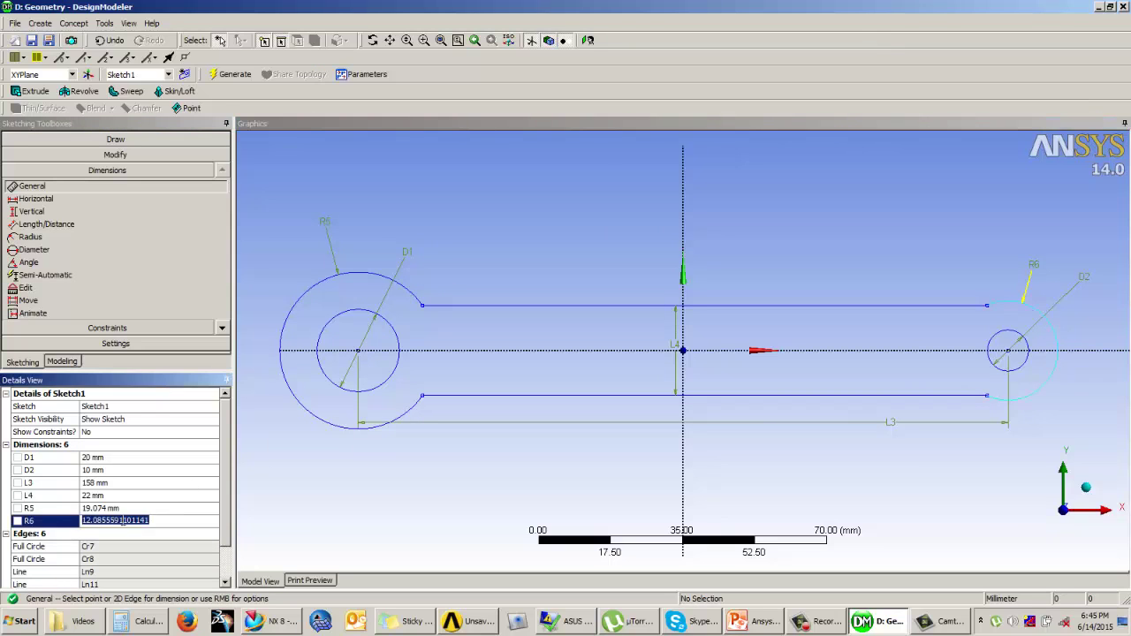
pyautogui.write('13')
pyautogui.press('Return')
pyautogui.click(106, 510)
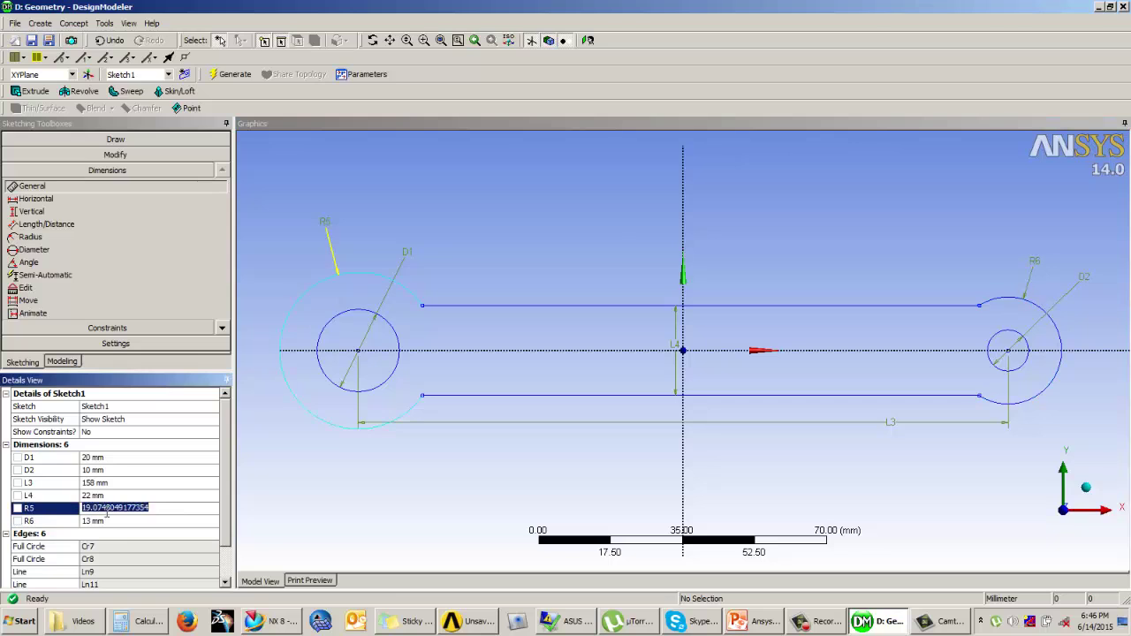
pyautogui.write('19')
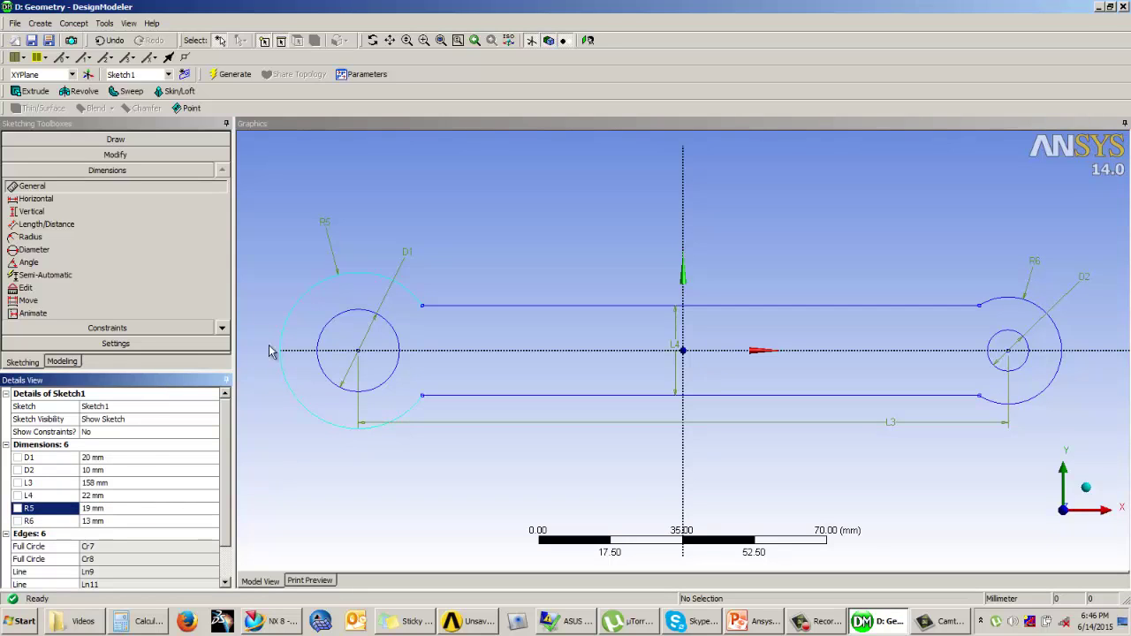
# Start a Surfaces From Sketches feature and apply the connecting-rod sketch as its base object.
pyautogui.click(62, 361)
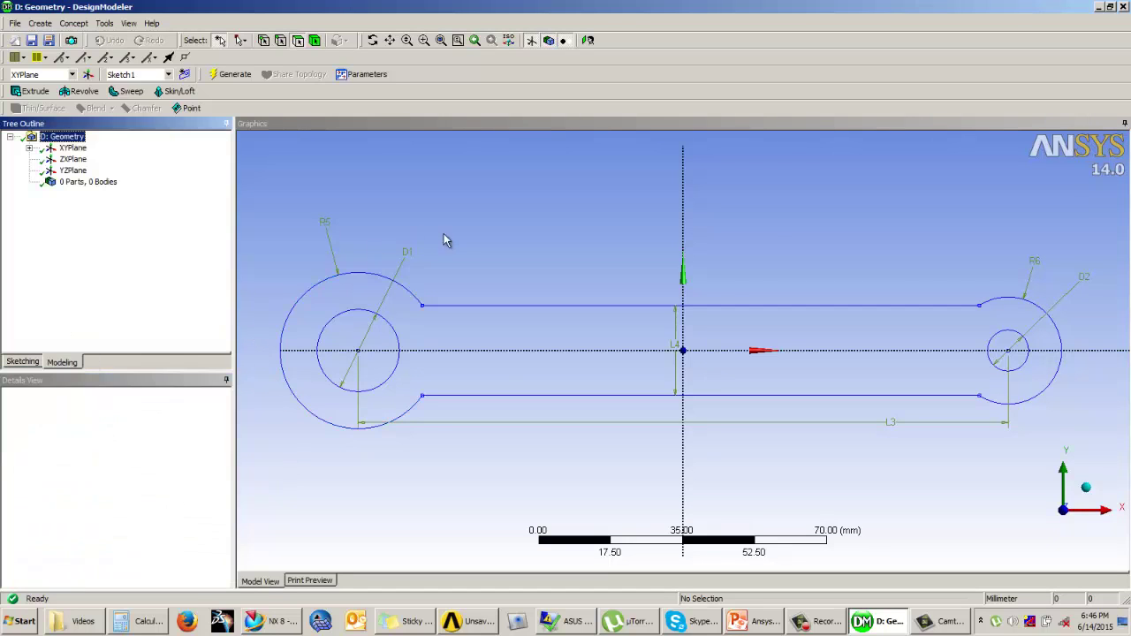
pyautogui.moveTo(445, 239)
pyautogui.mouseDown(button='middle')
pyautogui.moveTo(674, 220)
pyautogui.moveTo(581, 247)
pyautogui.moveTo(576, 235)
pyautogui.moveTo(594, 237)
pyautogui.mouseUp(button='middle')
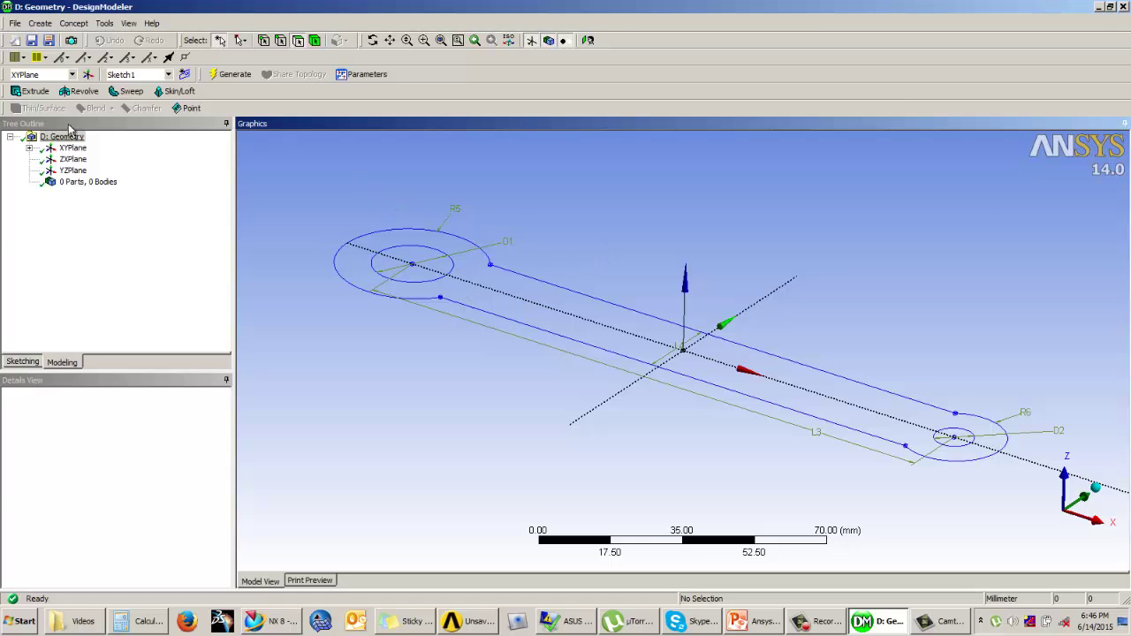
pyautogui.click(74, 24)
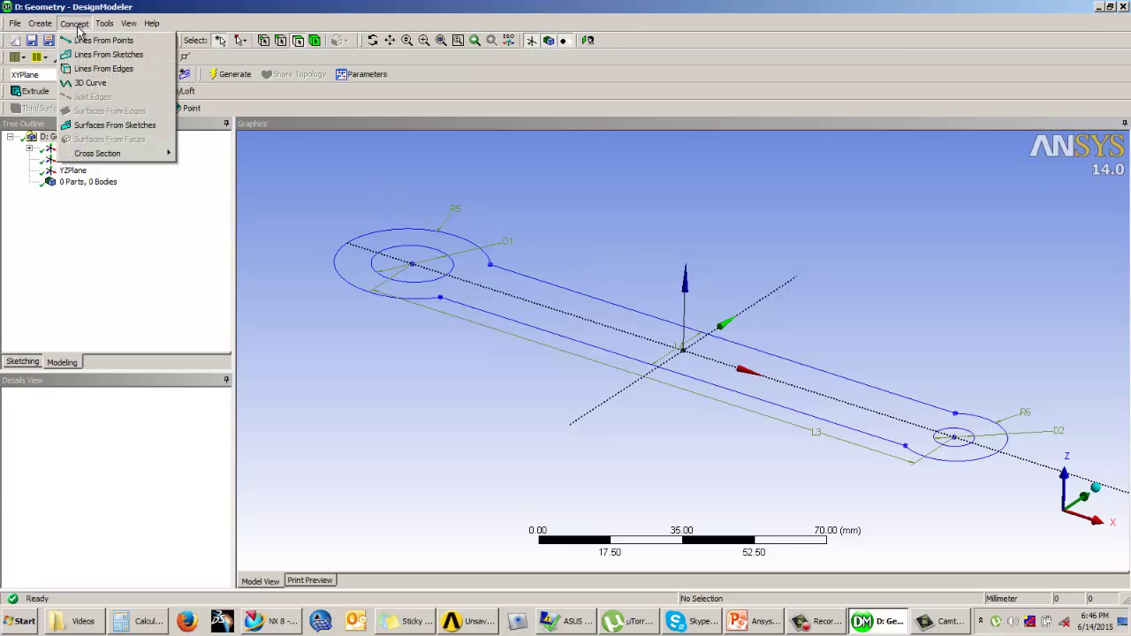
pyautogui.click(112, 128)
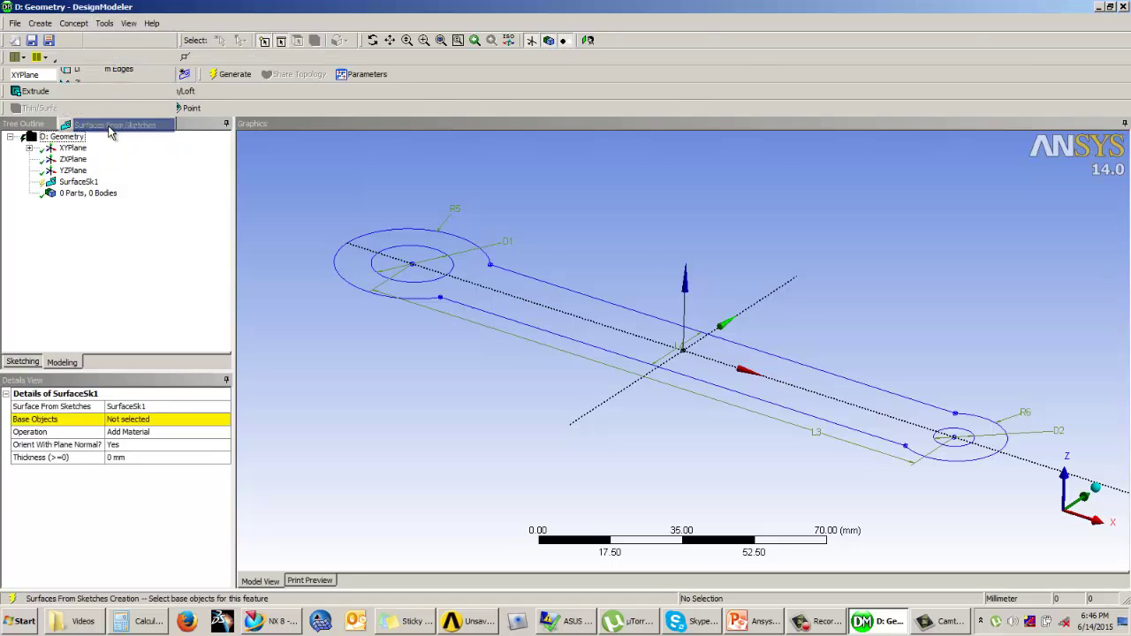
pyautogui.click(414, 299)
pyautogui.click(133, 420)
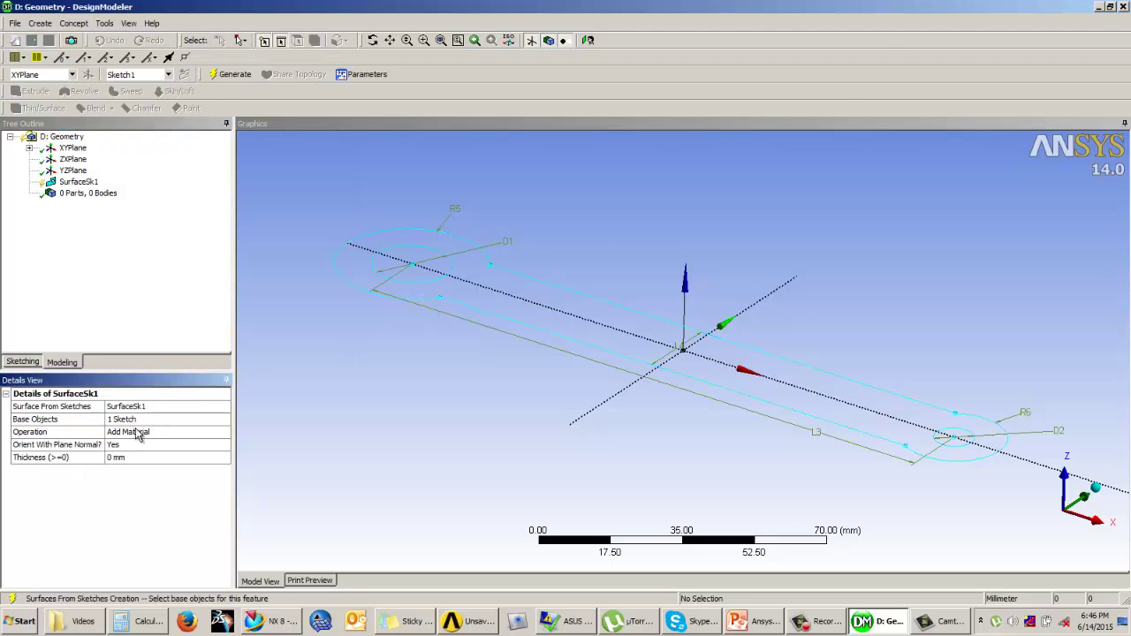
# Keep the surface's operation at Add Material and its thickness at 0 mm, and generate the surface body.
pyautogui.click(146, 433)
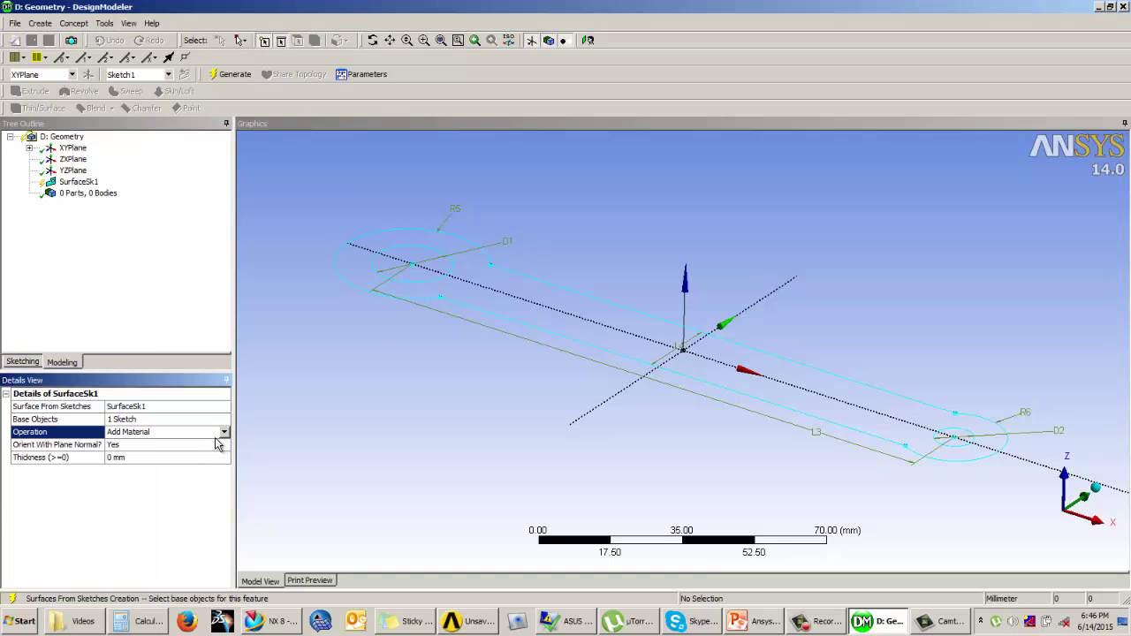
pyautogui.click(226, 432)
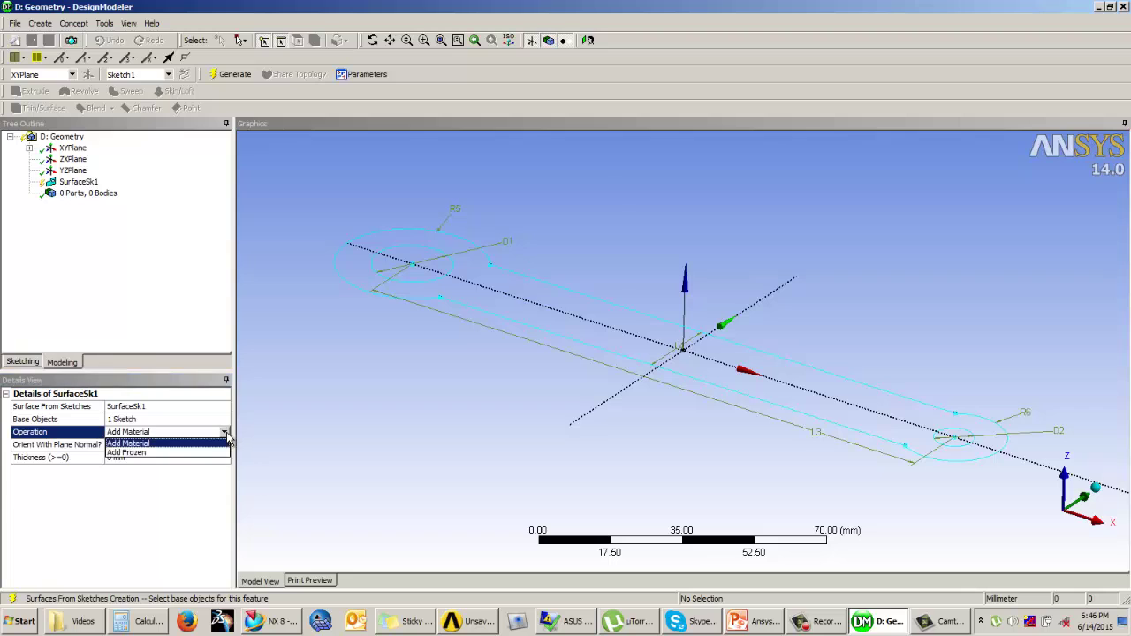
pyautogui.click(245, 275)
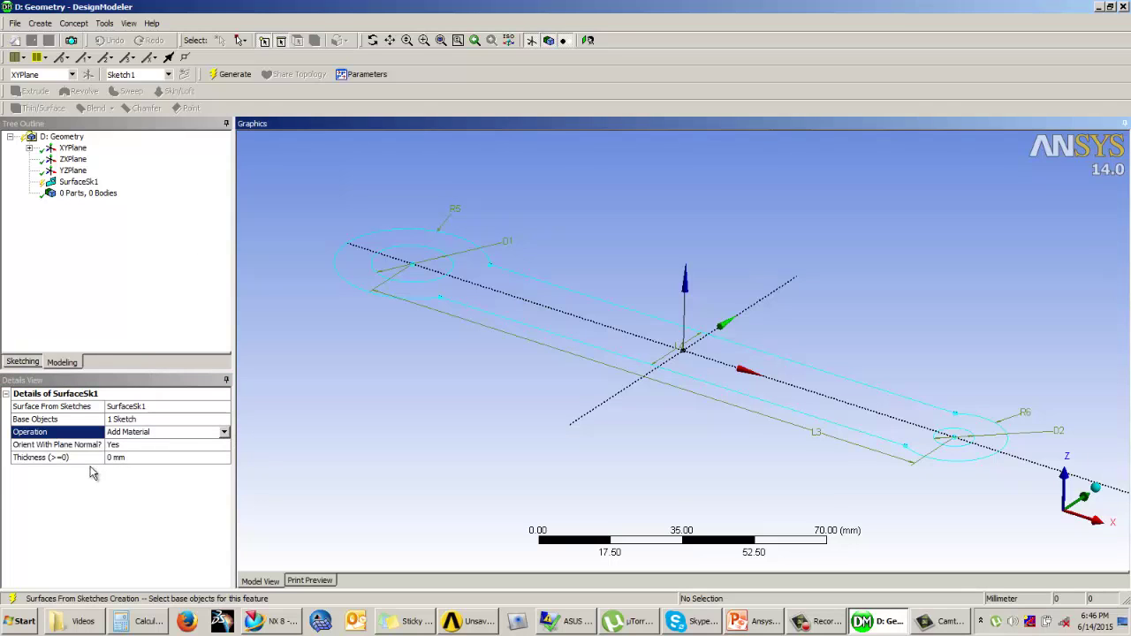
pyautogui.click(126, 457)
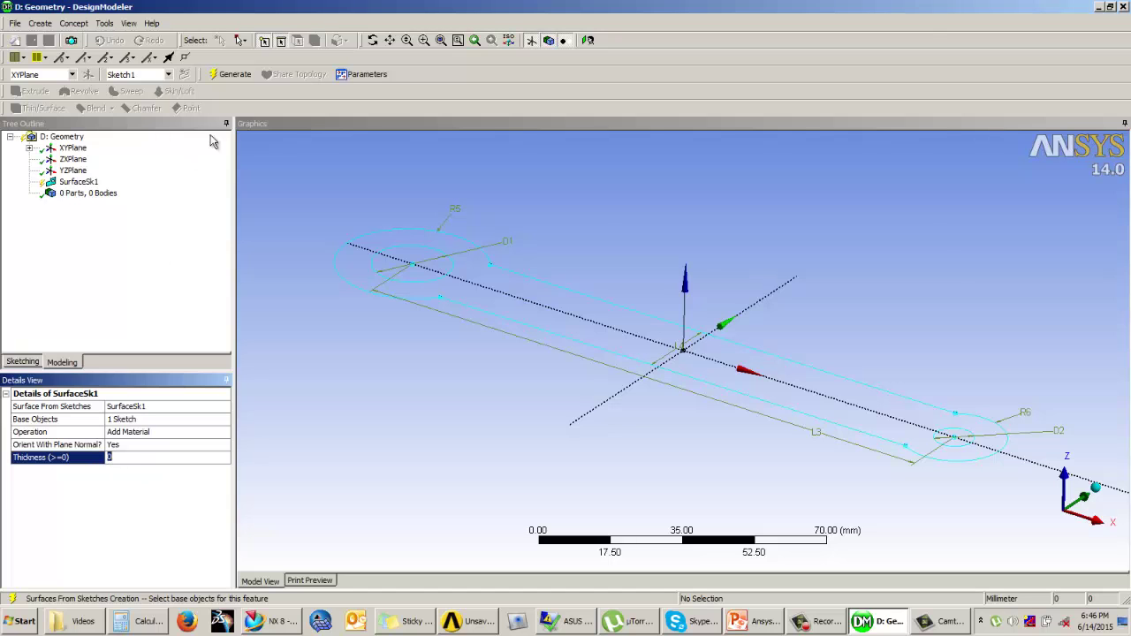
pyautogui.click(232, 74)
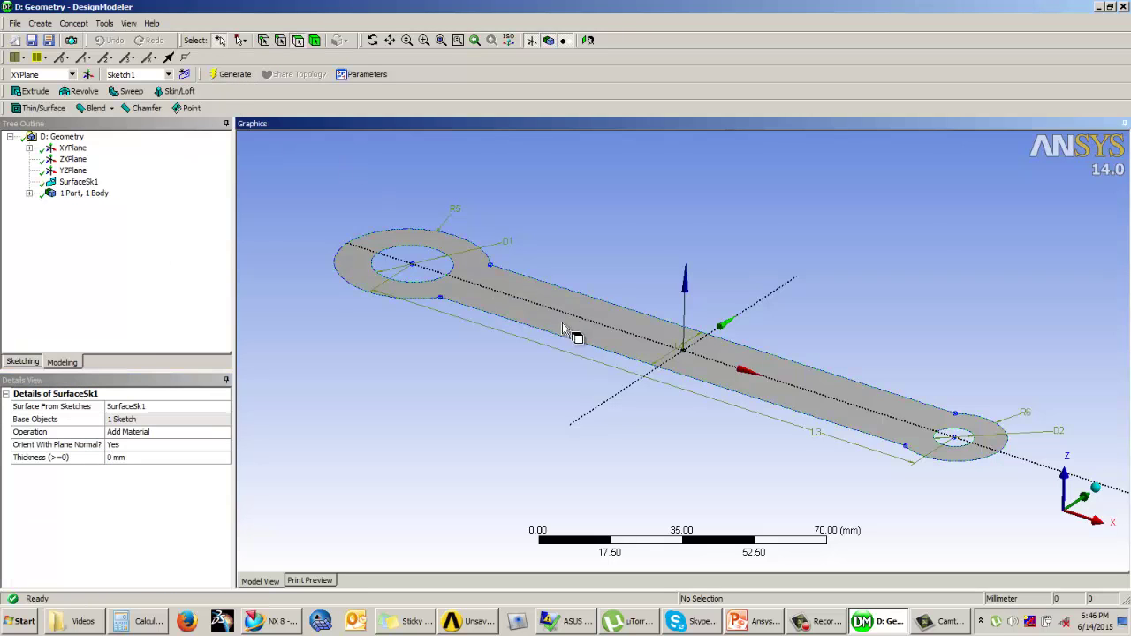
pyautogui.moveTo(575, 336); pyautogui.dragTo(539, 336, button='middle')
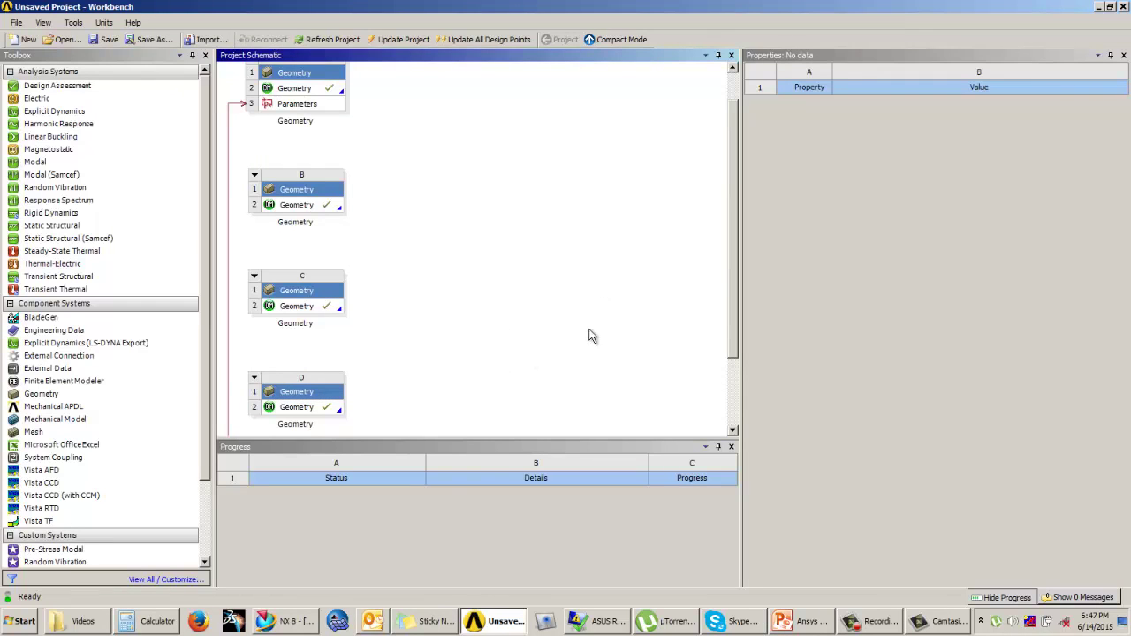
# Switch to the Workbench project and open the geometry of system B in DesignModeler to view the tray model.
pyautogui.scroll(1, 734, 265)
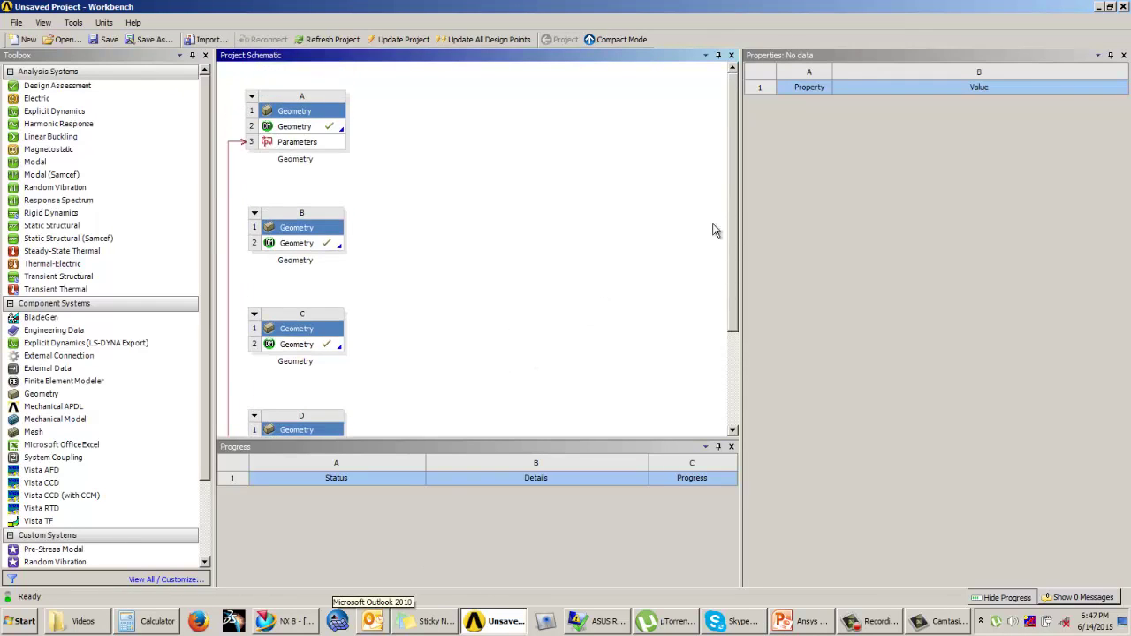
pyautogui.doubleClick(320, 247)
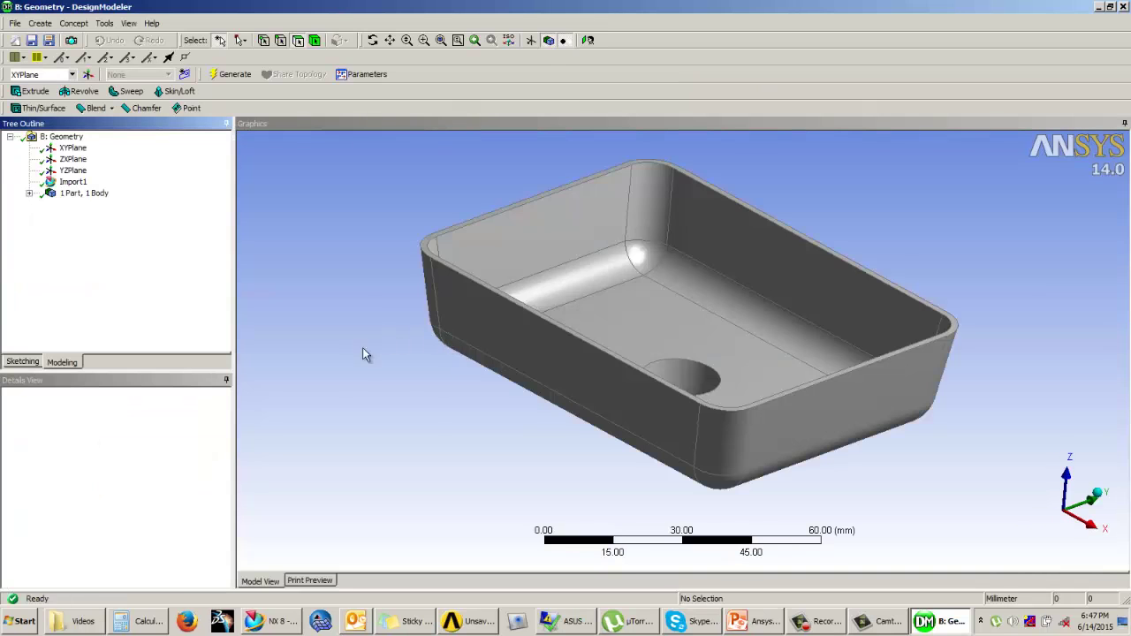
pyautogui.moveTo(606, 325)
pyautogui.mouseDown(button='middle')
pyautogui.moveTo(580, 430)
pyautogui.moveTo(591, 217)
pyautogui.moveTo(607, 300)
pyautogui.moveTo(598, 307)
pyautogui.mouseUp(button='middle')
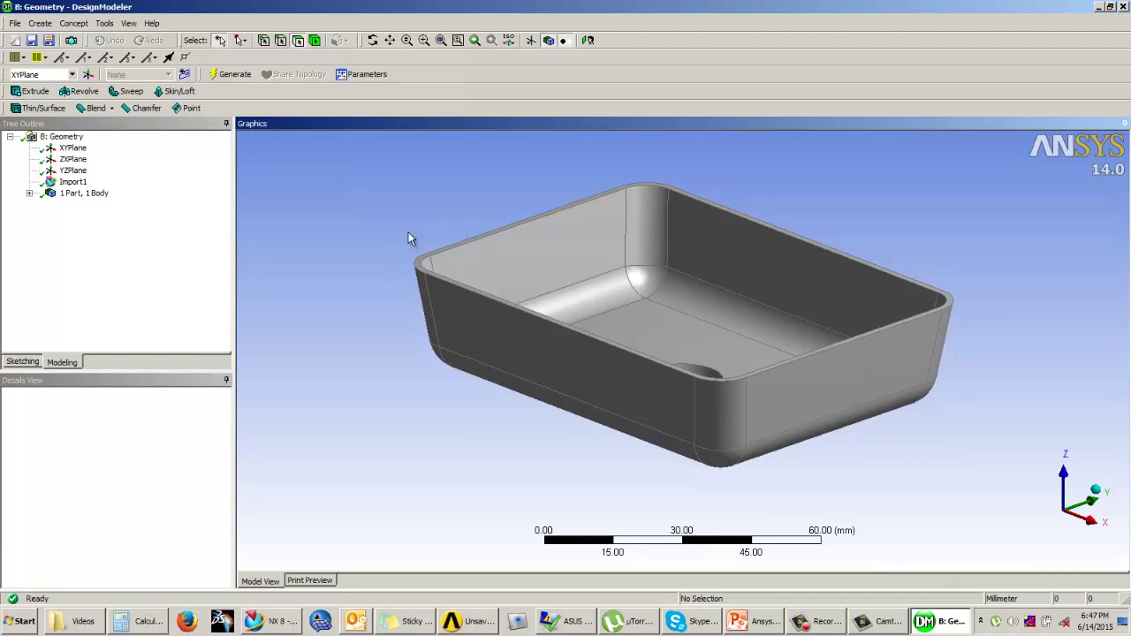
pyautogui.moveTo(531, 241)
pyautogui.mouseDown(button='middle')
pyautogui.moveTo(512, 253)
pyautogui.moveTo(531, 220)
pyautogui.moveTo(519, 223)
pyautogui.moveTo(513, 283)
pyautogui.moveTo(523, 251)
pyautogui.mouseUp(button='middle')
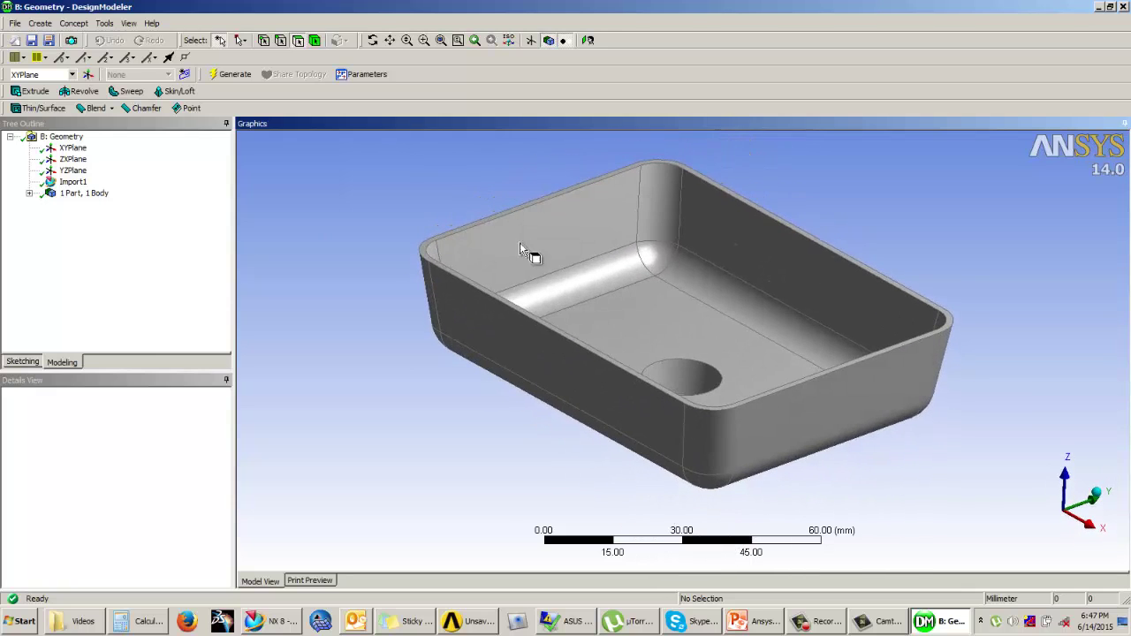
pyautogui.moveTo(763, 369); pyautogui.dragTo(740, 340, button='middle')
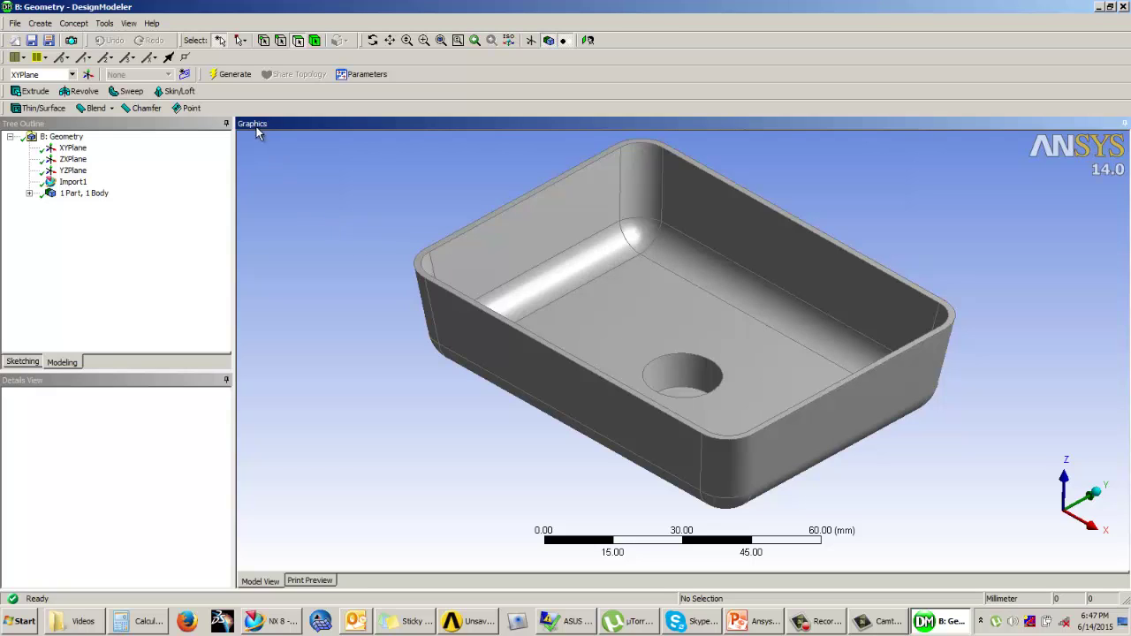
# Start a Mid-Surface feature with manual selection and pair the inner and outer faces of the tray's first short side wall.
pyautogui.click(105, 23)
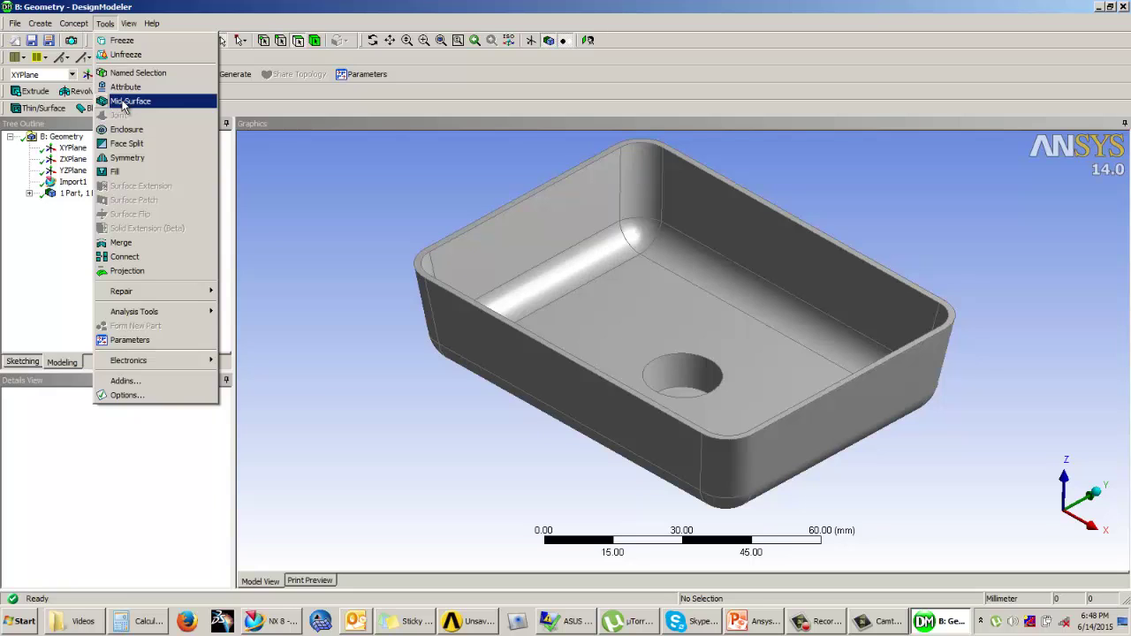
pyautogui.click(124, 102)
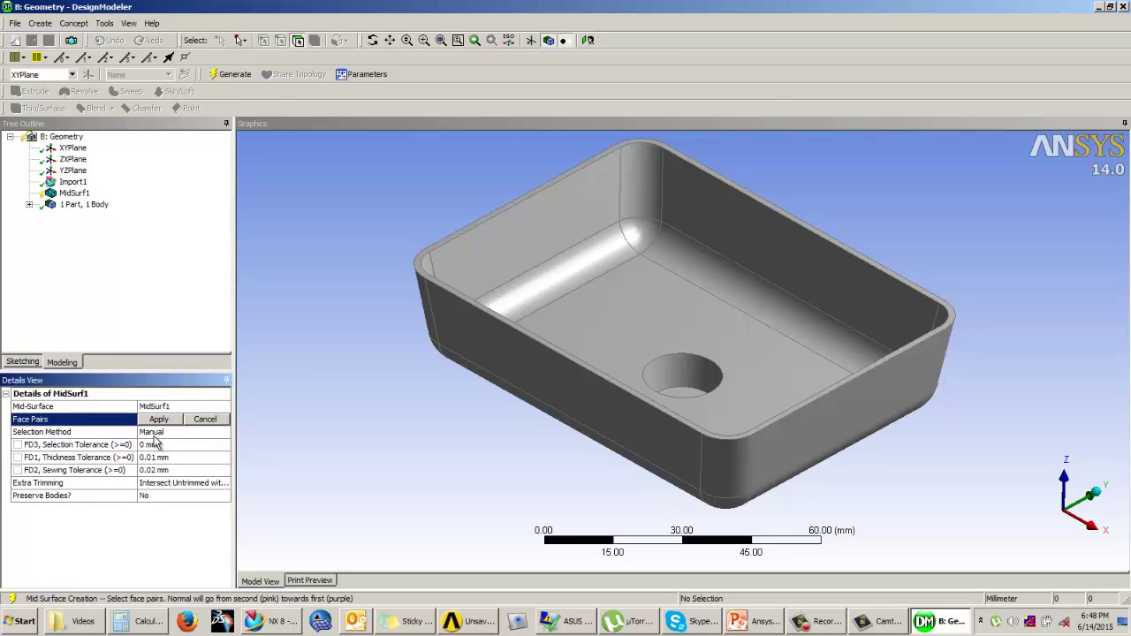
pyautogui.moveTo(543, 318)
pyautogui.mouseDown(button='middle')
pyautogui.moveTo(551, 295)
pyautogui.moveTo(553, 329)
pyautogui.mouseUp(button='middle')
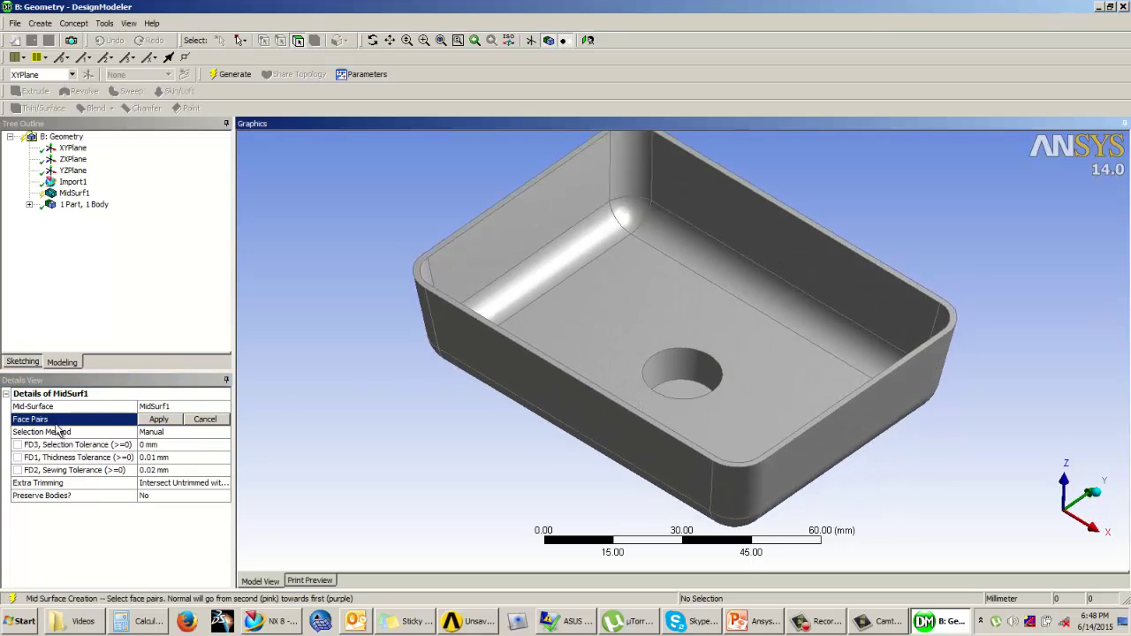
pyautogui.moveTo(476, 430); pyautogui.dragTo(592, 327, button='middle')
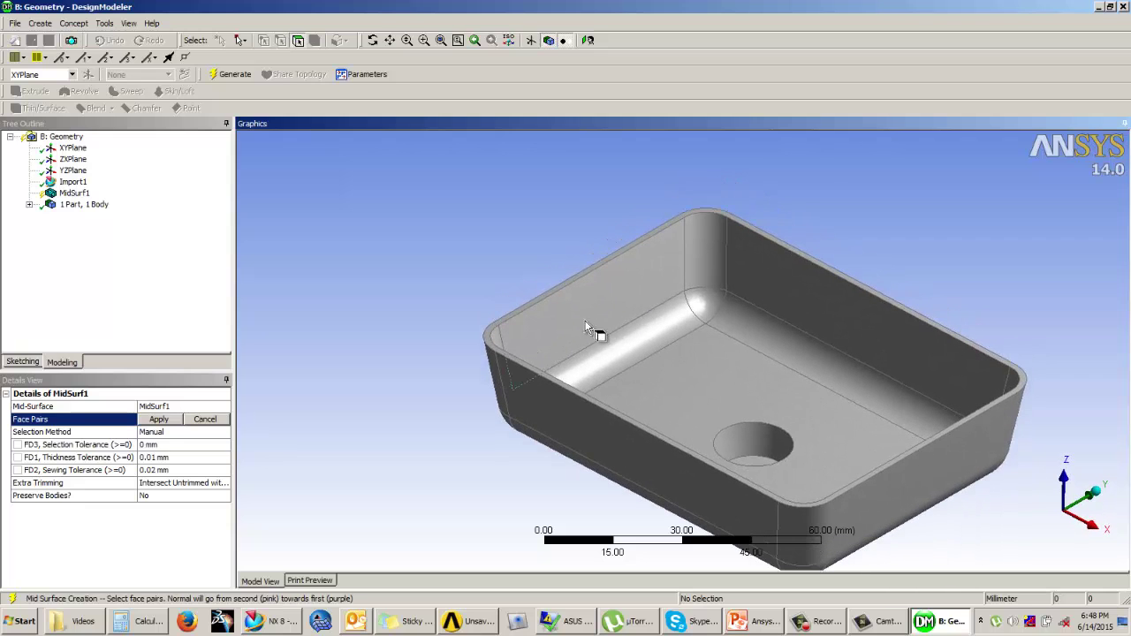
pyautogui.click(582, 325)
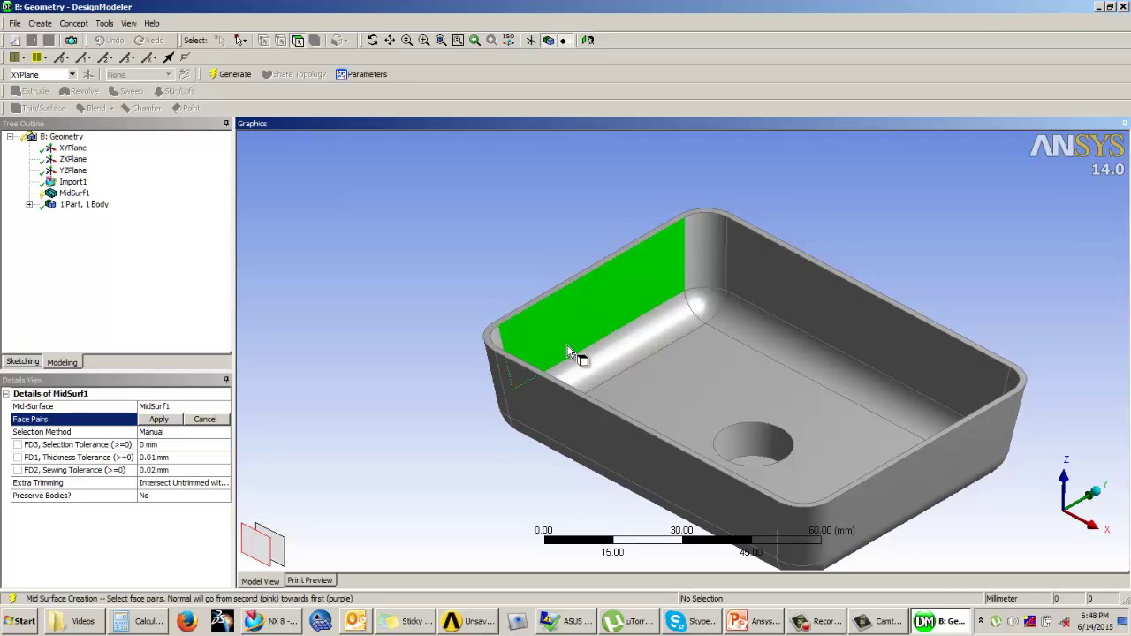
pyautogui.moveTo(629, 348); pyautogui.dragTo(631, 374, button='middle')
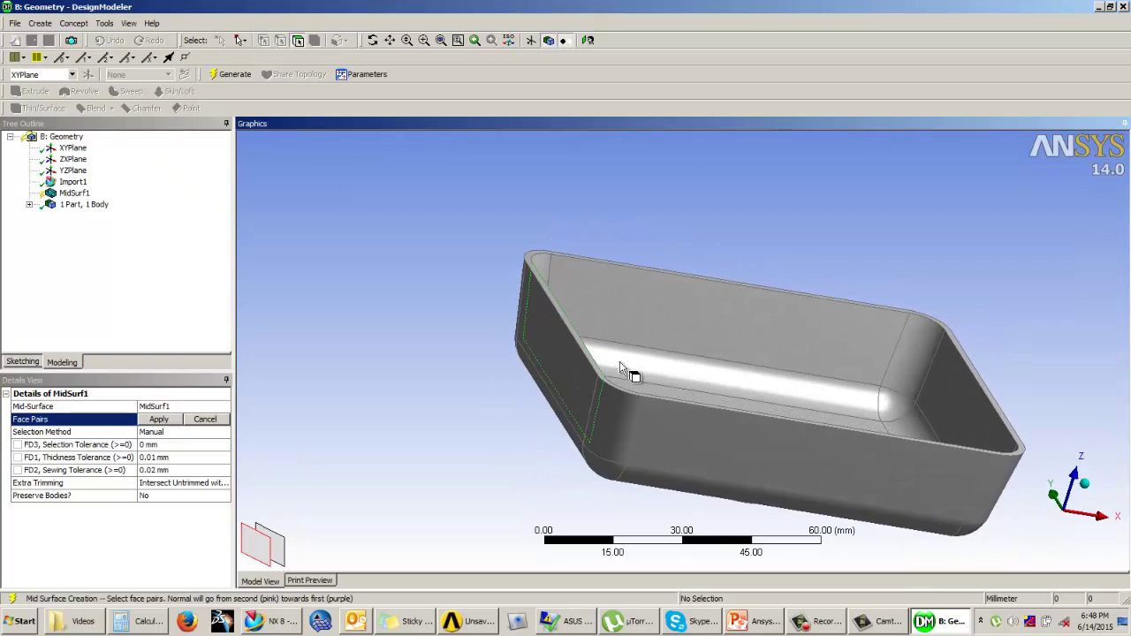
pyautogui.click(576, 382)
# Pair the inner and outer faces of the bottom fillet along that short wall and of the tray's floor.
pyautogui.moveTo(652, 384); pyautogui.dragTo(531, 379, button='middle')
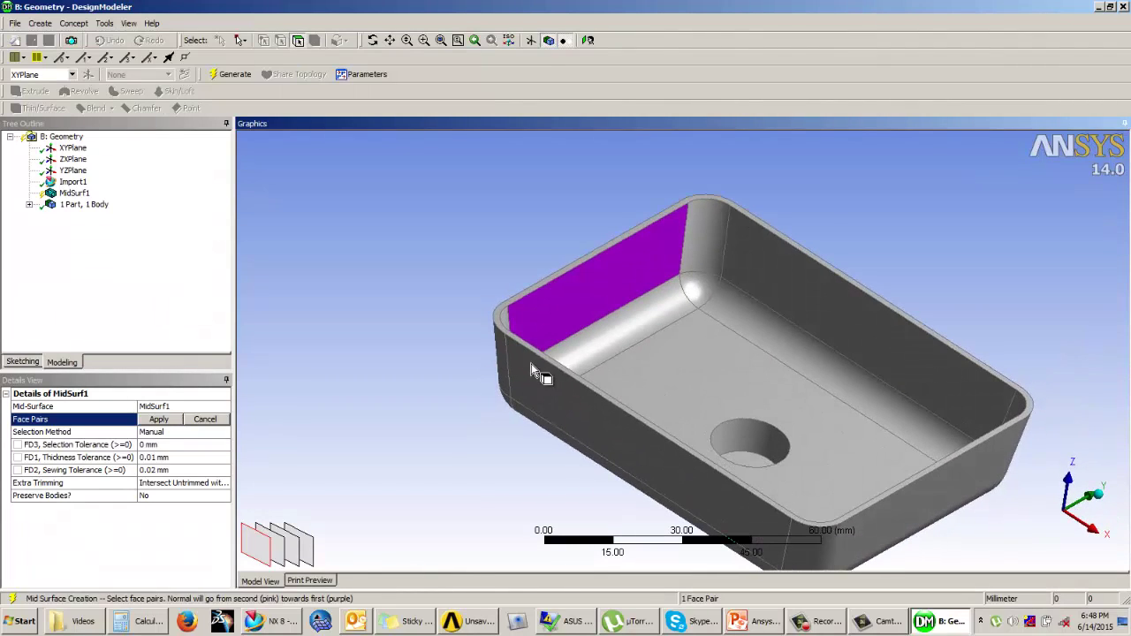
pyautogui.click(615, 347)
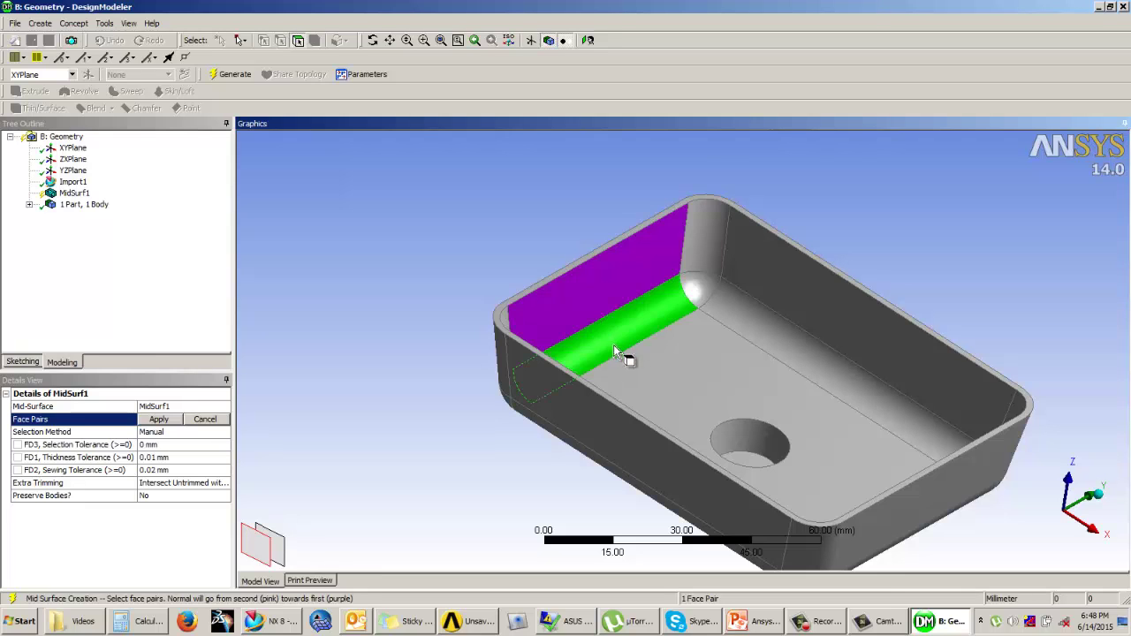
pyautogui.moveTo(606, 363); pyautogui.dragTo(778, 328, button='middle')
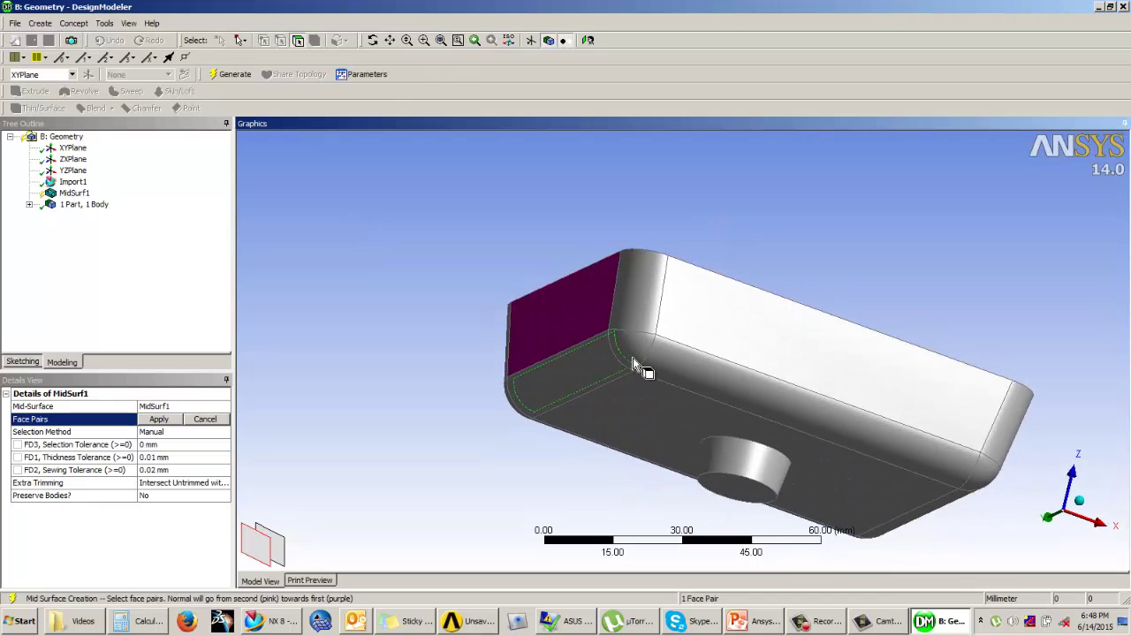
pyautogui.click(558, 386)
pyautogui.moveTo(669, 325); pyautogui.dragTo(726, 203, button='middle')
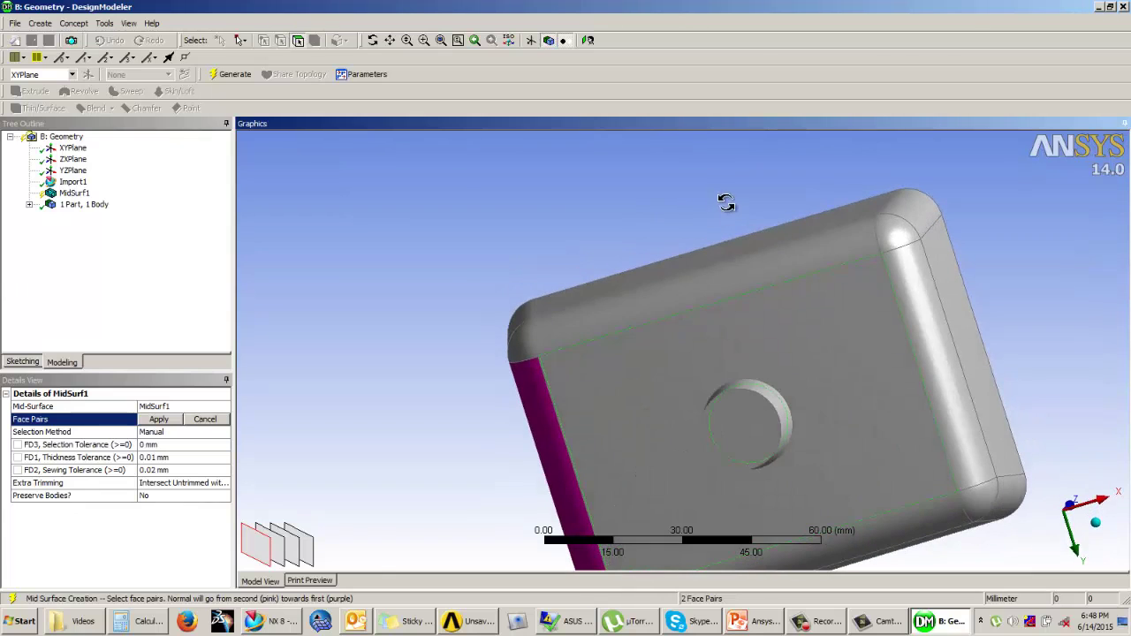
pyautogui.click(688, 346)
# Pair the inner and outer faces of the adjoining rounded corner and the neighbouring long side of the tray.
pyautogui.moveTo(725, 259); pyautogui.dragTo(614, 395, button='middle')
pyautogui.scroll(2, 612, 388)
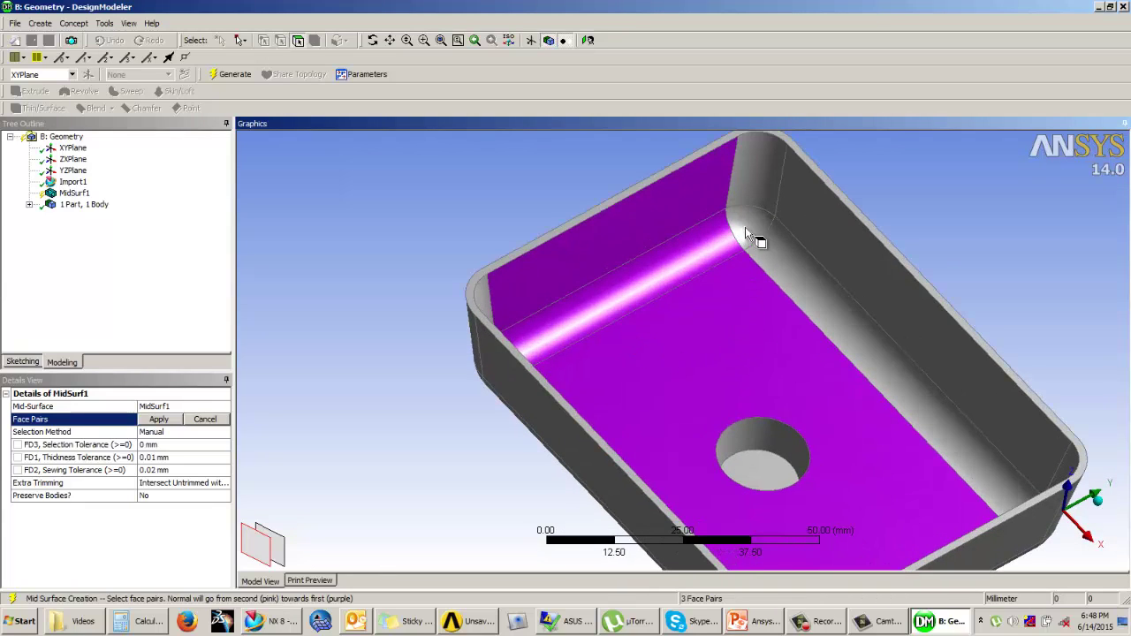
pyautogui.click(709, 257)
pyautogui.moveTo(709, 257); pyautogui.dragTo(651, 253, button='middle')
pyautogui.click(674, 196)
pyautogui.moveTo(748, 233); pyautogui.dragTo(603, 276, button='middle')
pyautogui.click(675, 300)
pyautogui.click(758, 306)
pyautogui.moveTo(912, 326); pyautogui.dragTo(712, 354, button='middle')
pyautogui.click(777, 335)
pyautogui.moveTo(777, 336); pyautogui.dragTo(914, 242, button='middle')
pyautogui.click(914, 207)
# Continue around the tray, pairing the inner and outer faces of the remaining side walls and their rounded transitions.
pyautogui.moveTo(840, 298); pyautogui.dragTo(798, 323, button='middle')
pyautogui.click(798, 322)
pyautogui.moveTo(737, 283); pyautogui.dragTo(922, 353, button='middle')
pyautogui.moveTo(889, 397); pyautogui.dragTo(745, 269, button='middle')
pyautogui.click(816, 283)
pyautogui.click(1000, 328)
pyautogui.moveTo(601, 245); pyautogui.dragTo(780, 246, button='middle')
pyautogui.click(1008, 270)
pyautogui.click(786, 328)
# Pair the inner and outer faces of the last vertical corner, its rounded bottom corner and the remaining long bottom fillet.
pyautogui.moveTo(785, 328); pyautogui.dragTo(531, 405, button='middle')
pyautogui.click(502, 334)
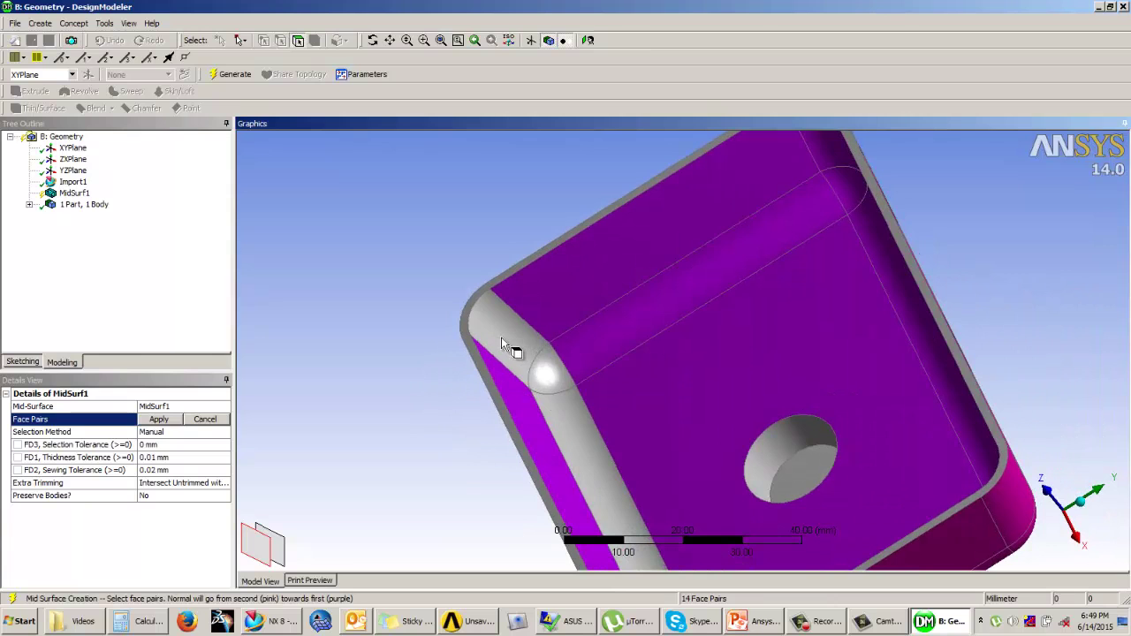
pyautogui.moveTo(462, 349); pyautogui.dragTo(728, 303, button='middle')
pyautogui.click(686, 307)
pyautogui.moveTo(686, 307); pyautogui.dragTo(507, 323, button='middle')
pyautogui.click(560, 286)
# Pair the inner and outer faces of the circular recess in the tray's floor.
pyautogui.moveTo(560, 286); pyautogui.dragTo(675, 434, button='middle')
pyautogui.click(754, 448)
pyautogui.moveTo(754, 449); pyautogui.dragTo(757, 240, button='middle')
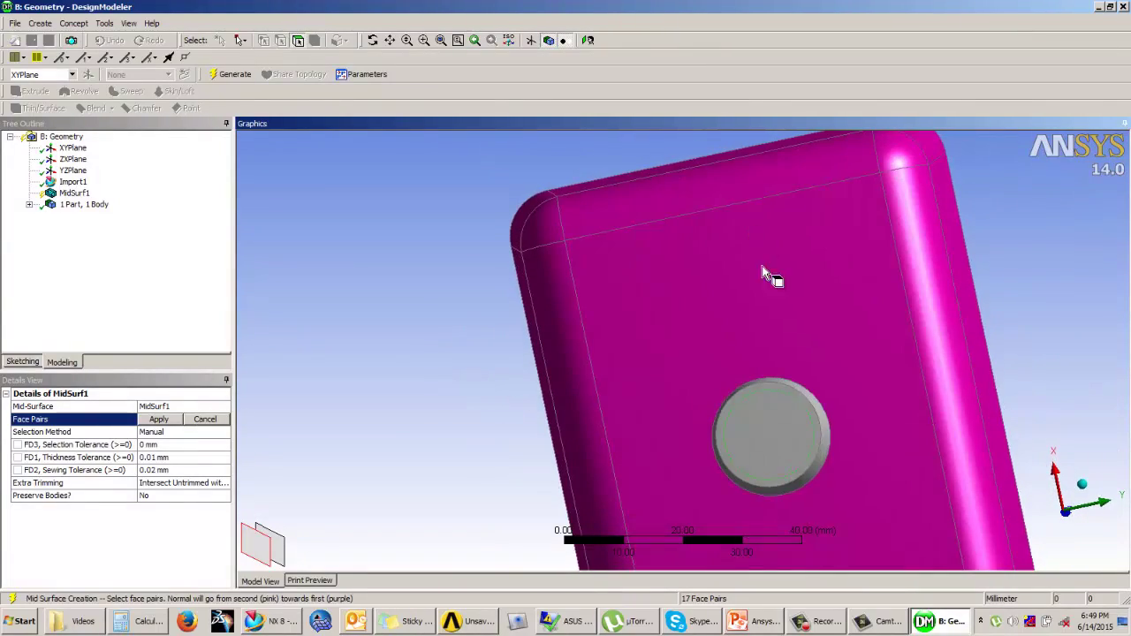
pyautogui.click(807, 397)
pyautogui.moveTo(808, 397)
pyautogui.mouseDown(button='middle')
pyautogui.moveTo(513, 330)
pyautogui.moveTo(566, 490)
pyautogui.moveTo(783, 459)
pyautogui.moveTo(758, 417)
pyautogui.moveTo(813, 395)
pyautogui.moveTo(699, 270)
pyautogui.moveTo(699, 304)
pyautogui.moveTo(807, 354)
pyautogui.moveTo(798, 330)
pyautogui.moveTo(770, 374)
pyautogui.mouseUp(button='middle')
pyautogui.click(812, 395)
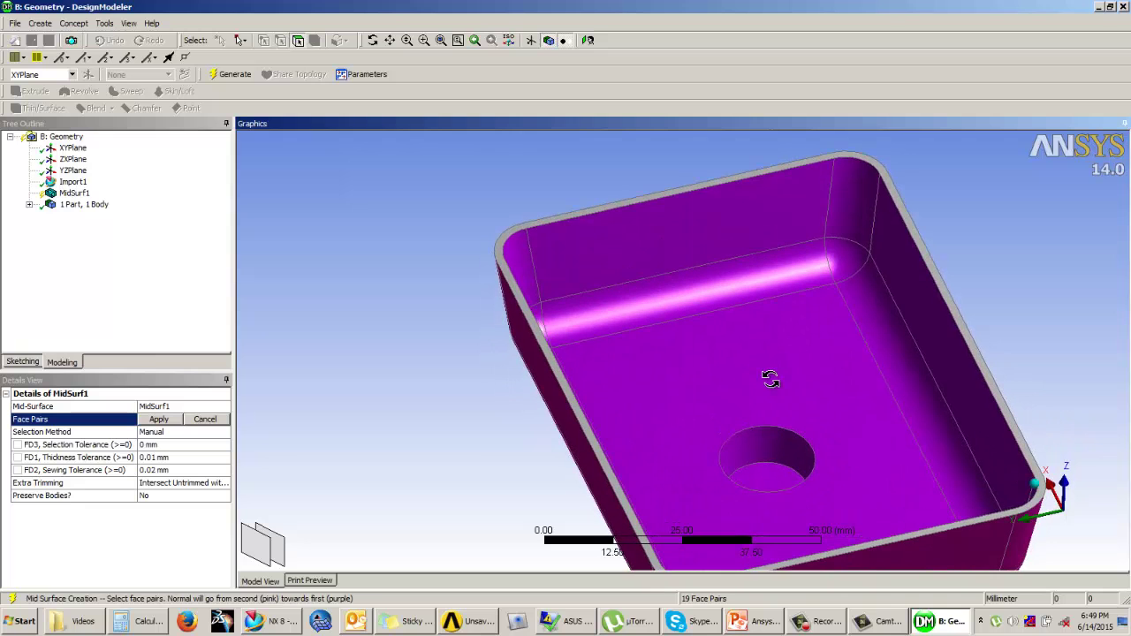
# Apply the selected face pairs, generate the tray's mid-surface and expand its part and body list.
pyautogui.click(158, 420)
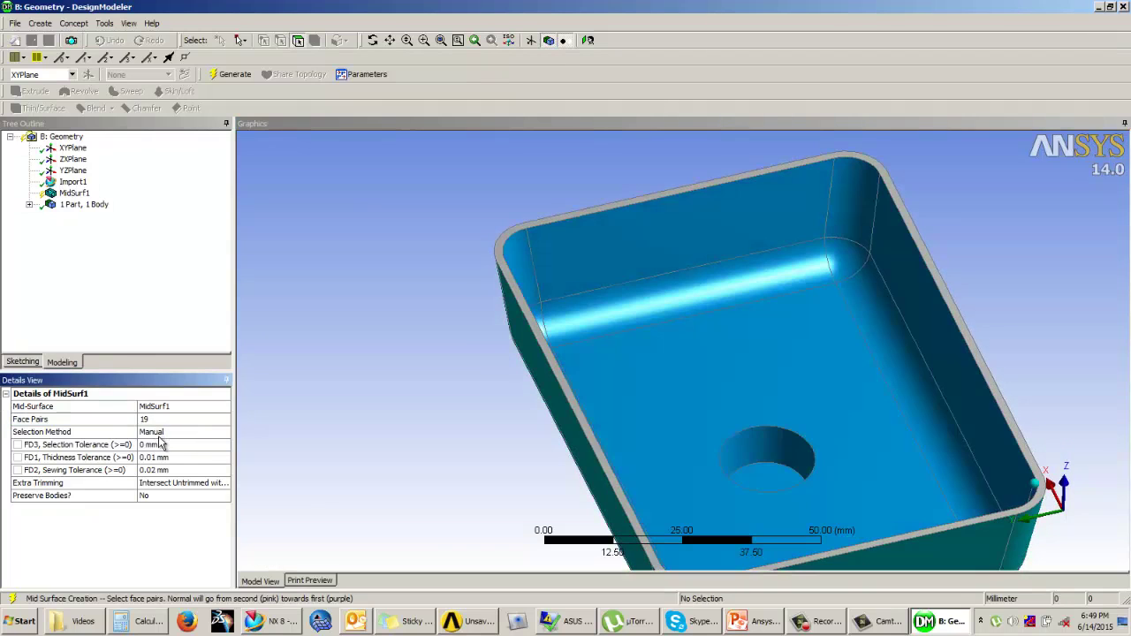
pyautogui.click(237, 78)
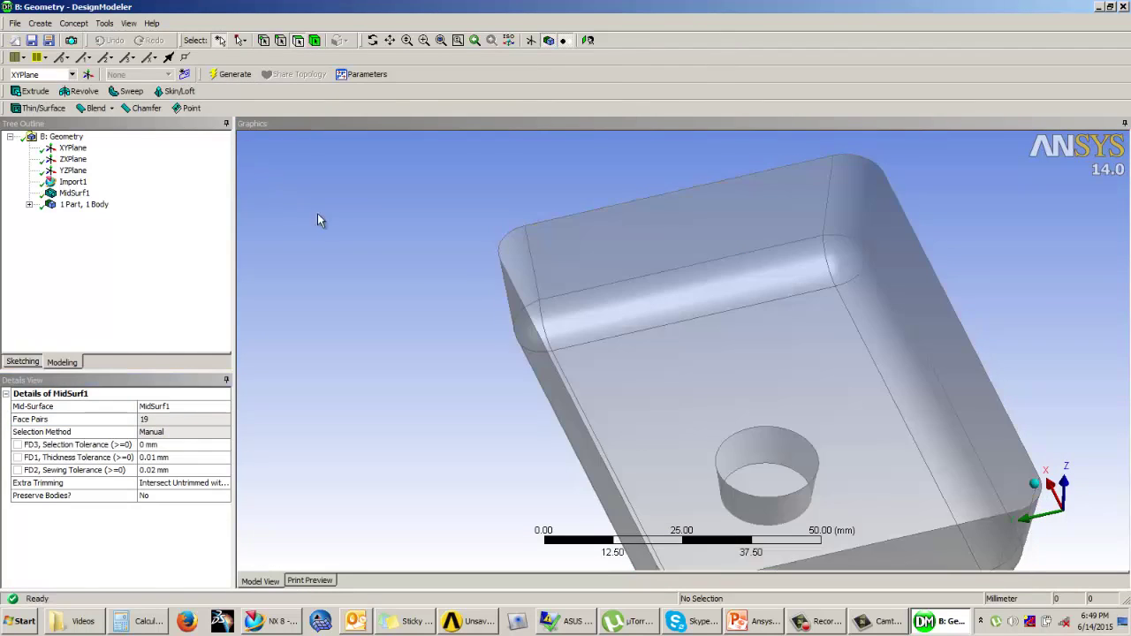
pyautogui.moveTo(601, 318); pyautogui.dragTo(234, 274, button='middle')
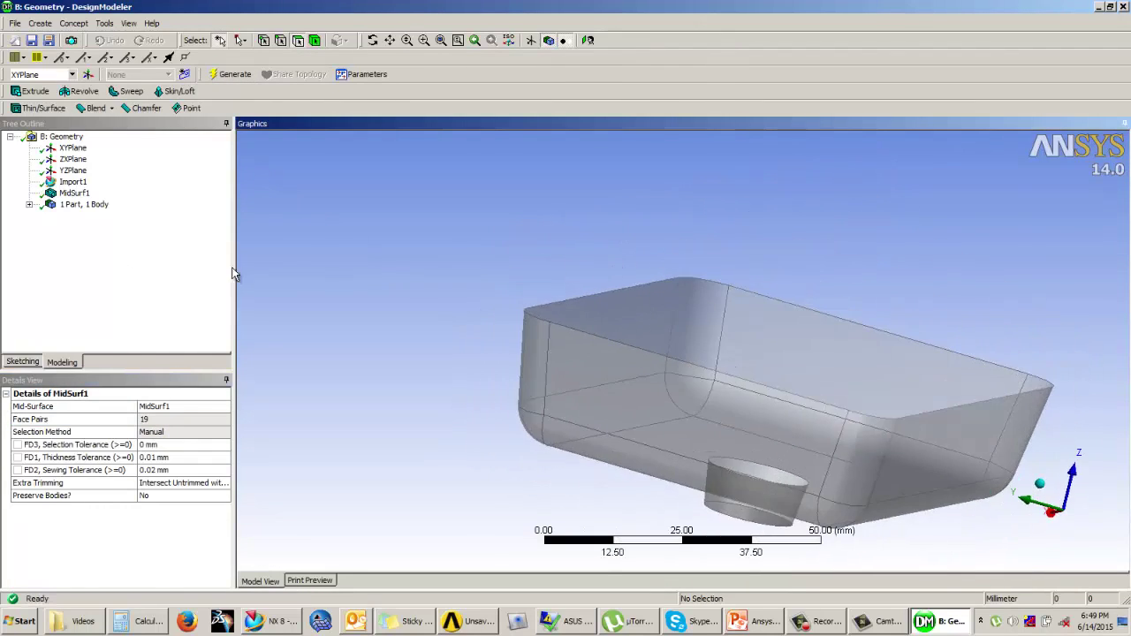
pyautogui.click(29, 204)
pyautogui.moveTo(525, 251); pyautogui.dragTo(822, 311, button='middle')
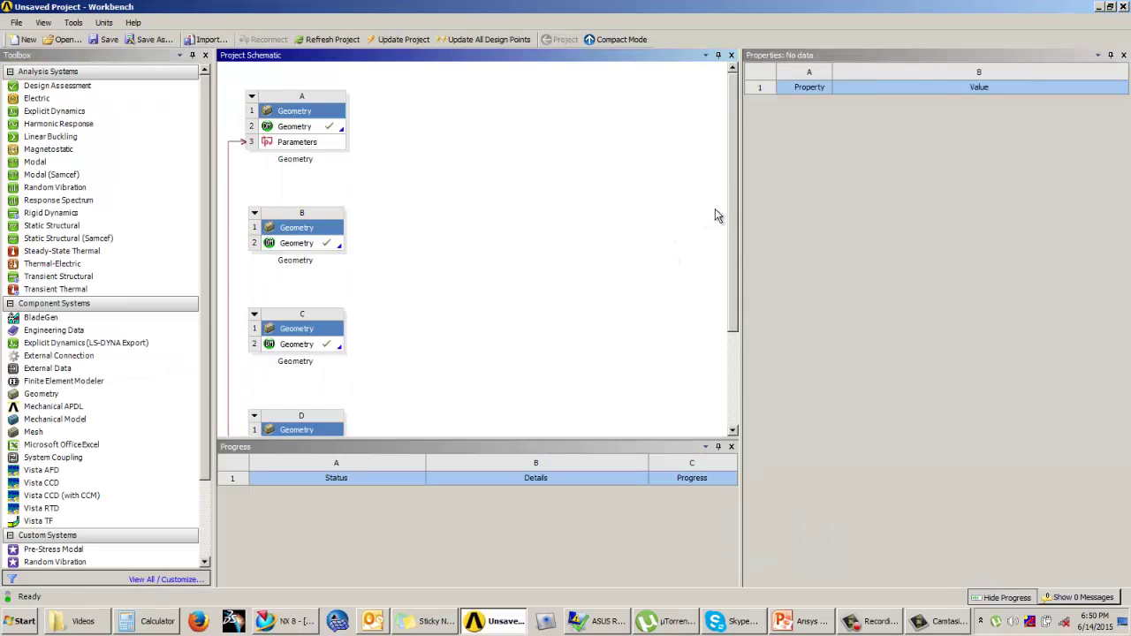
# Switch to the Workbench project and open the geometry of system A in DesignModeler.
pyautogui.moveTo(730, 202); pyautogui.dragTo(695, 260)
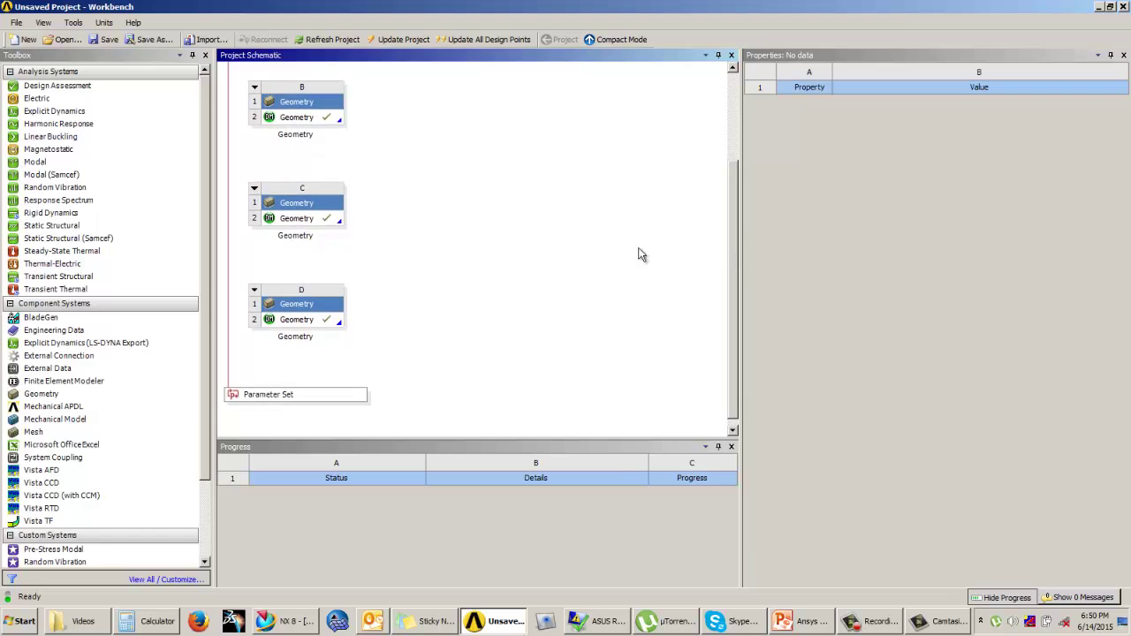
pyautogui.click(300, 320)
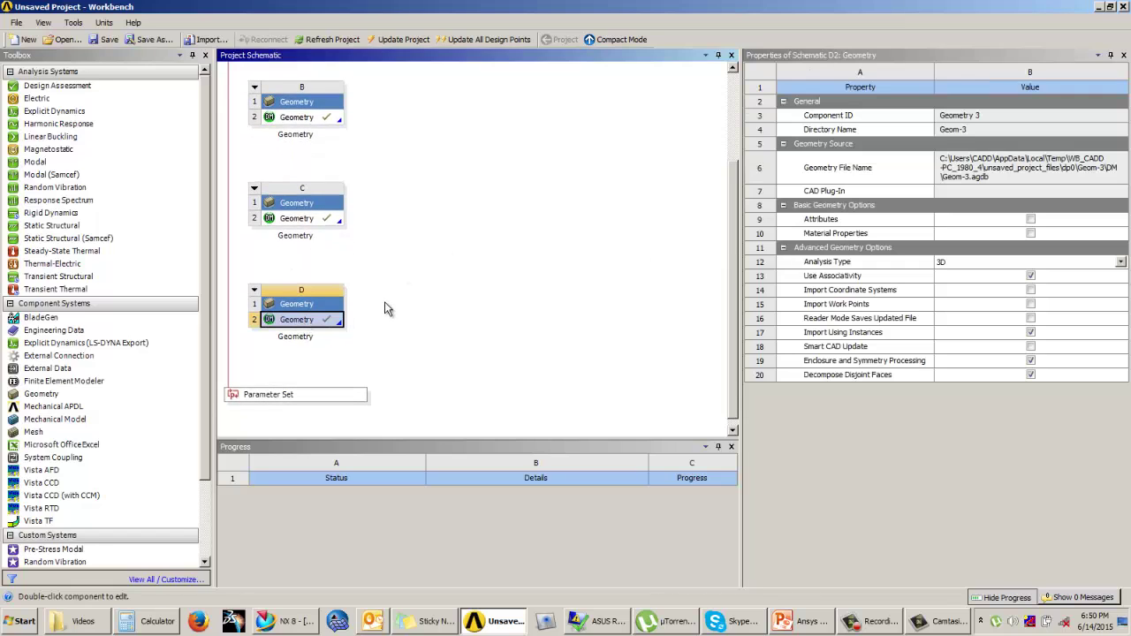
pyautogui.click(320, 319)
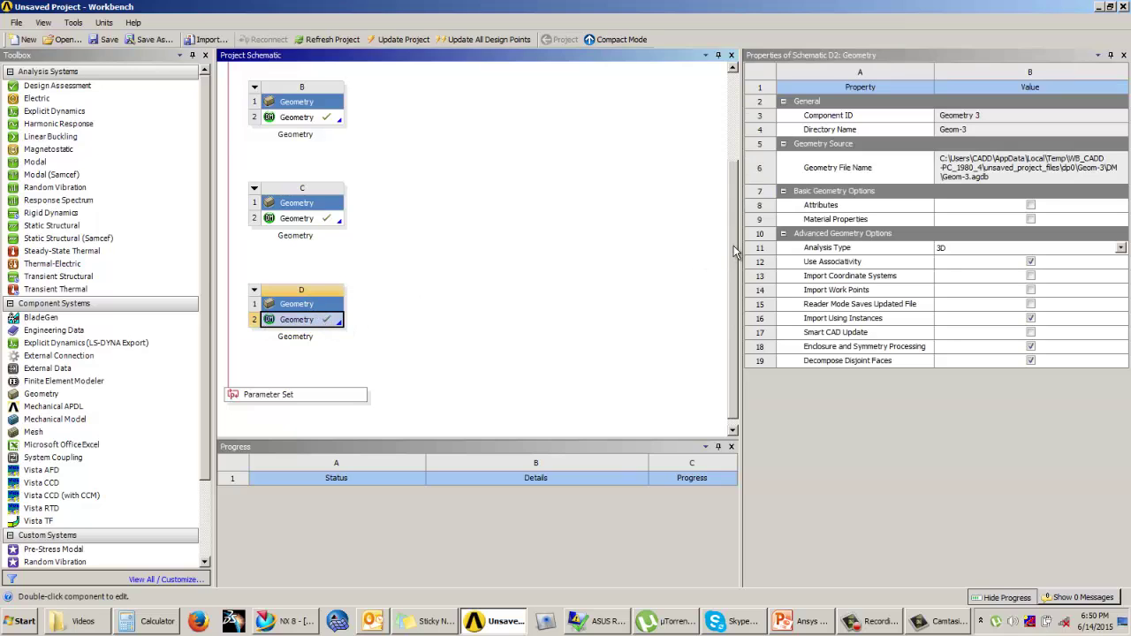
pyautogui.scroll(3, 730, 245)
pyautogui.doubleClick(324, 126)
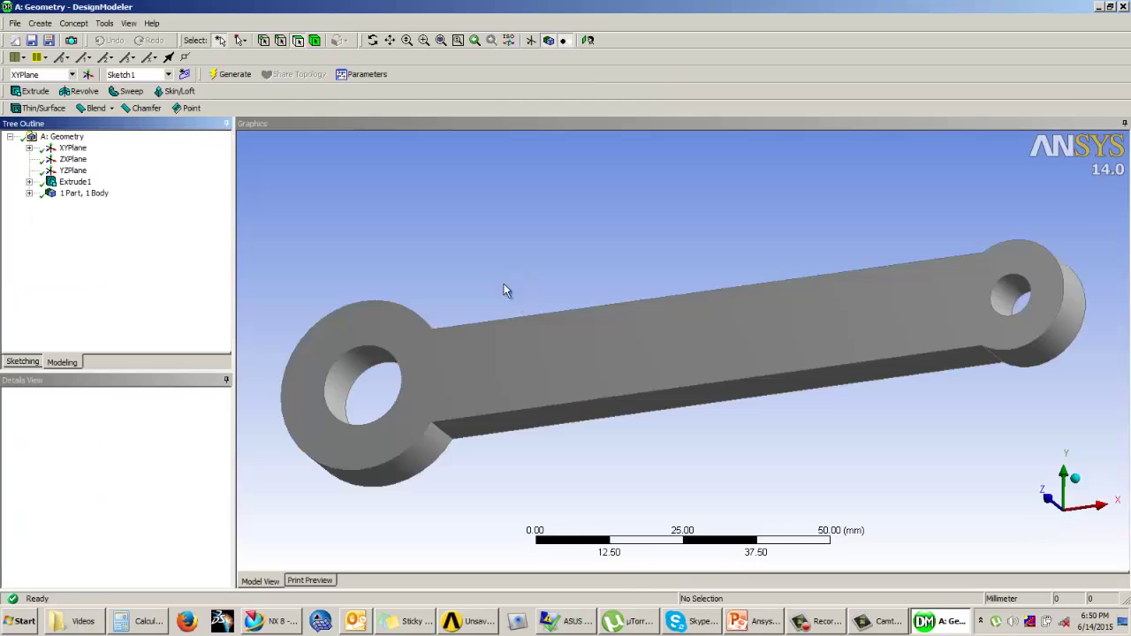
# Generate a surface body from the solid connecting rod's flat upper face using Surfaces From Faces, keeping the operation at Add Frozen.
pyautogui.moveTo(585, 356); pyautogui.dragTo(693, 307, button='middle')
pyautogui.moveTo(625, 325); pyautogui.dragTo(463, 404, button='middle')
pyautogui.click(512, 341)
pyautogui.click(425, 378)
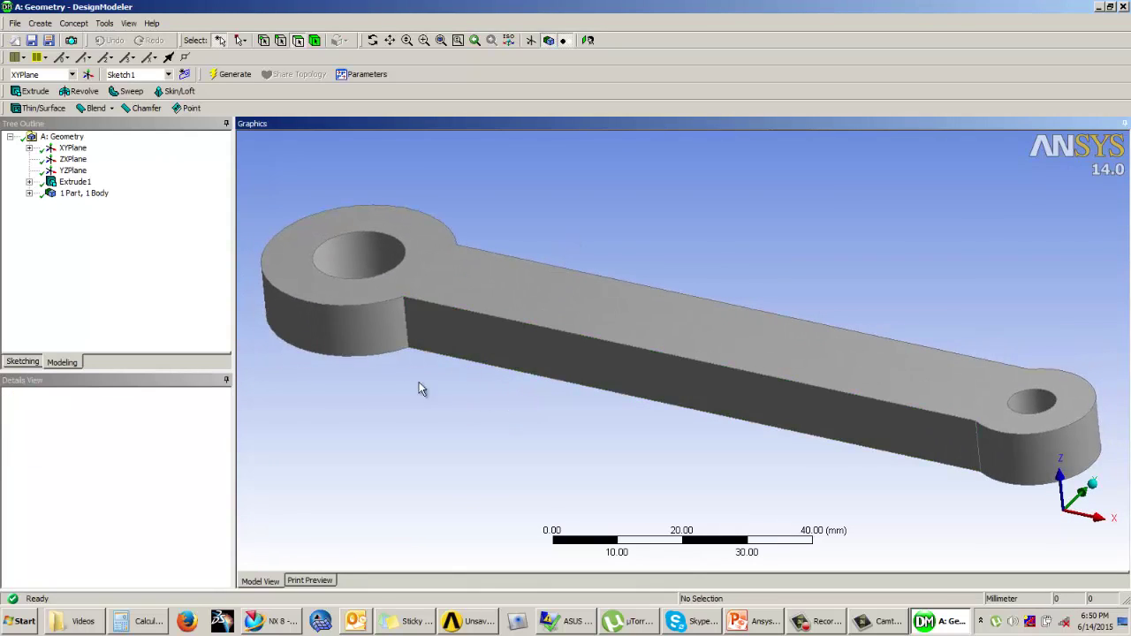
pyautogui.click(76, 24)
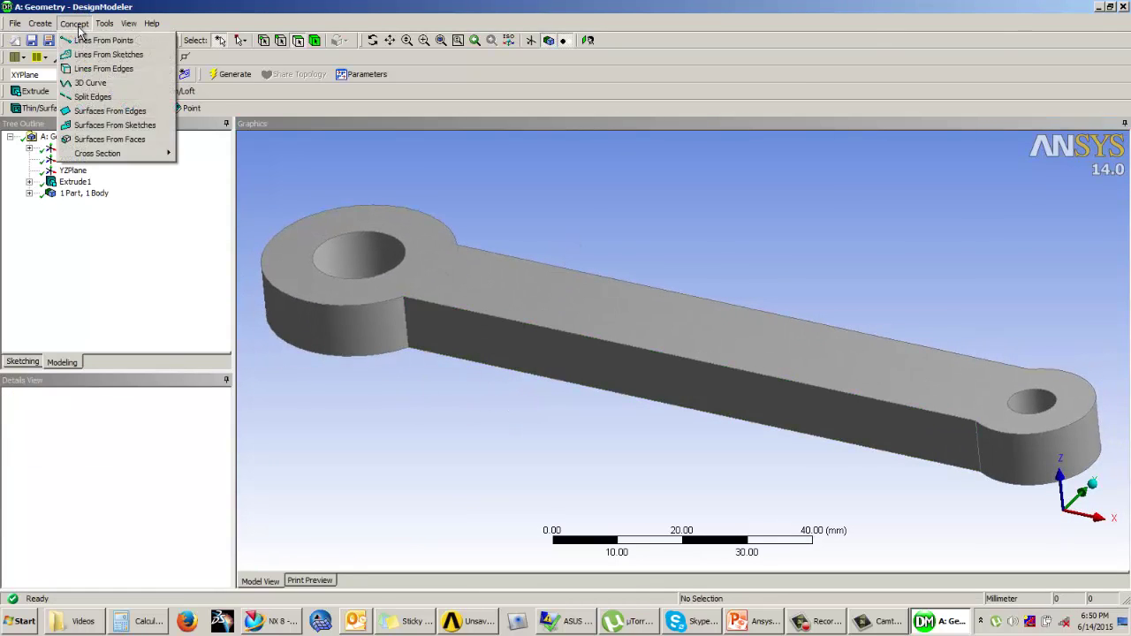
pyautogui.click(124, 139)
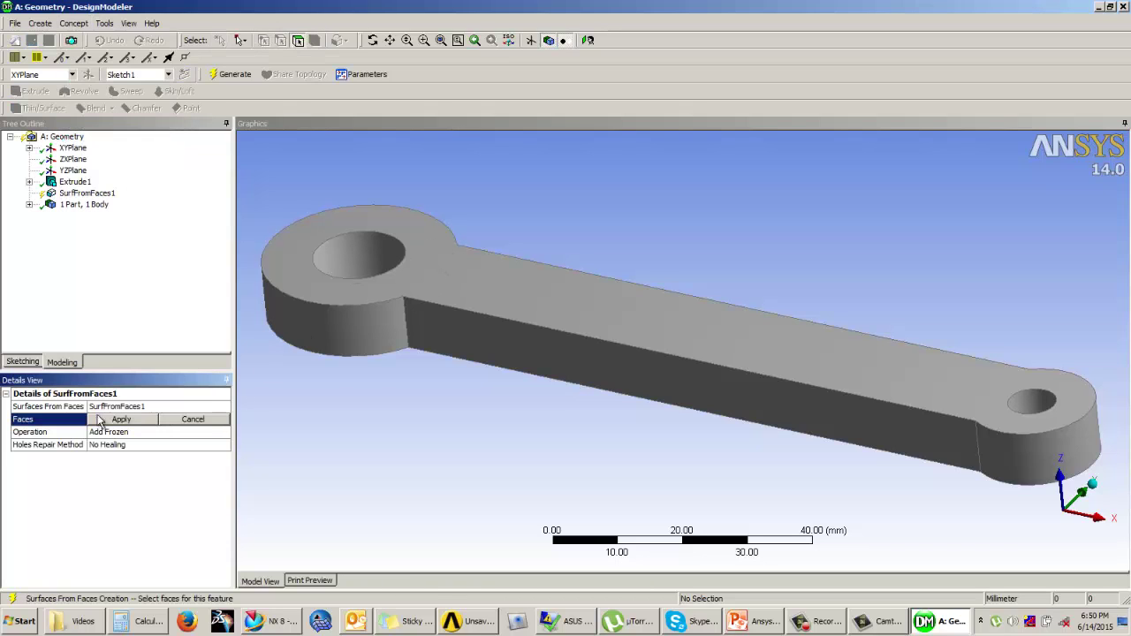
pyautogui.click(470, 303)
pyautogui.click(121, 419)
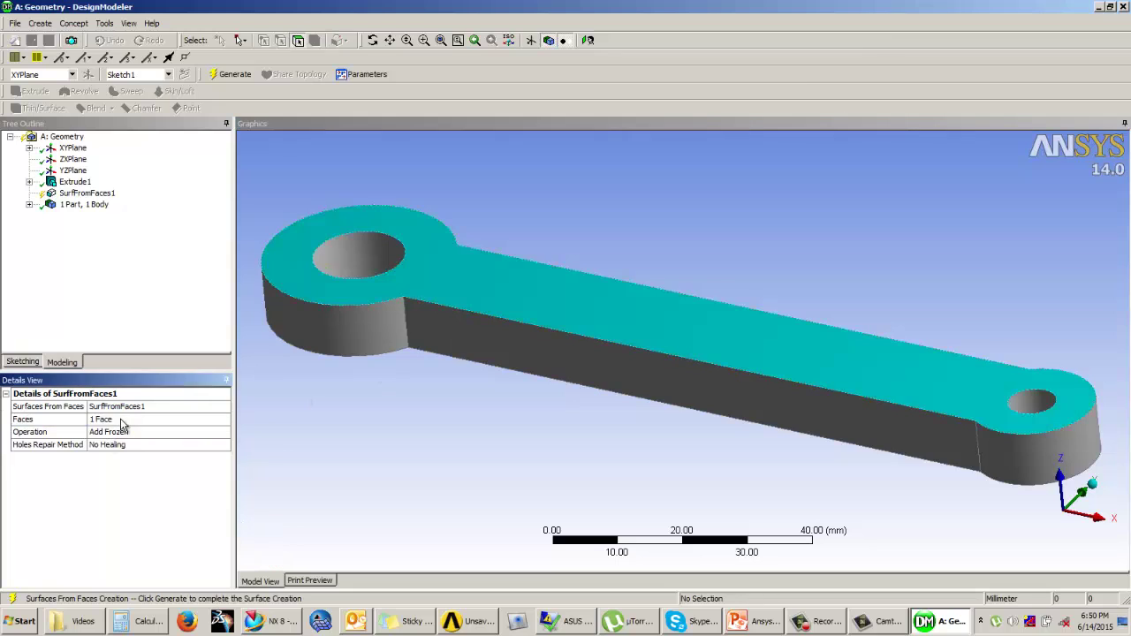
pyautogui.click(128, 433)
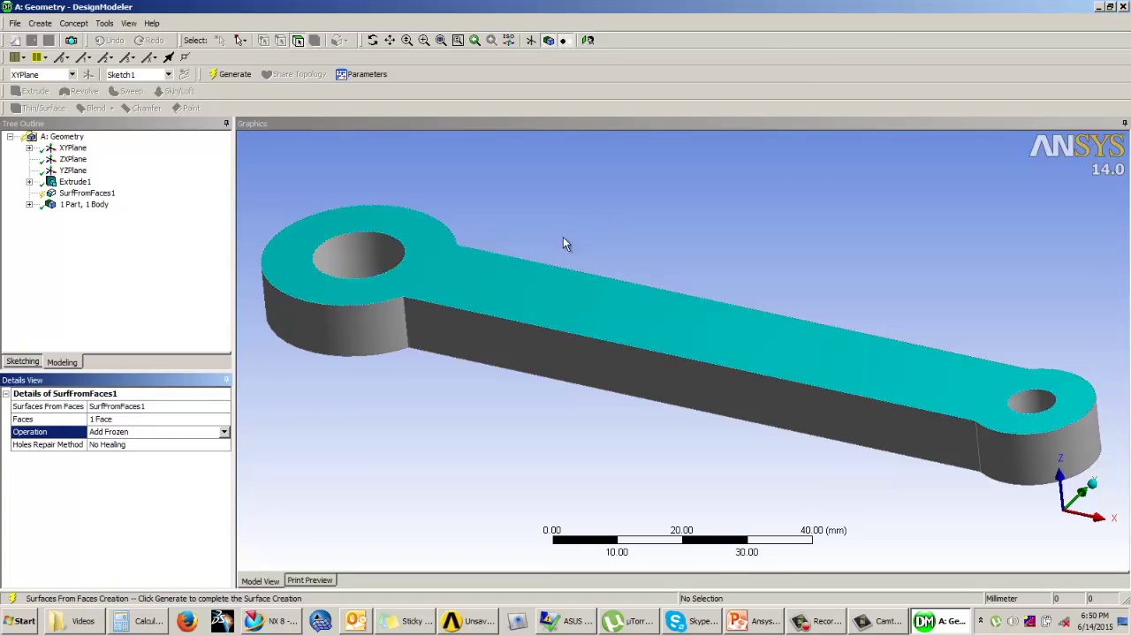
pyautogui.click(231, 74)
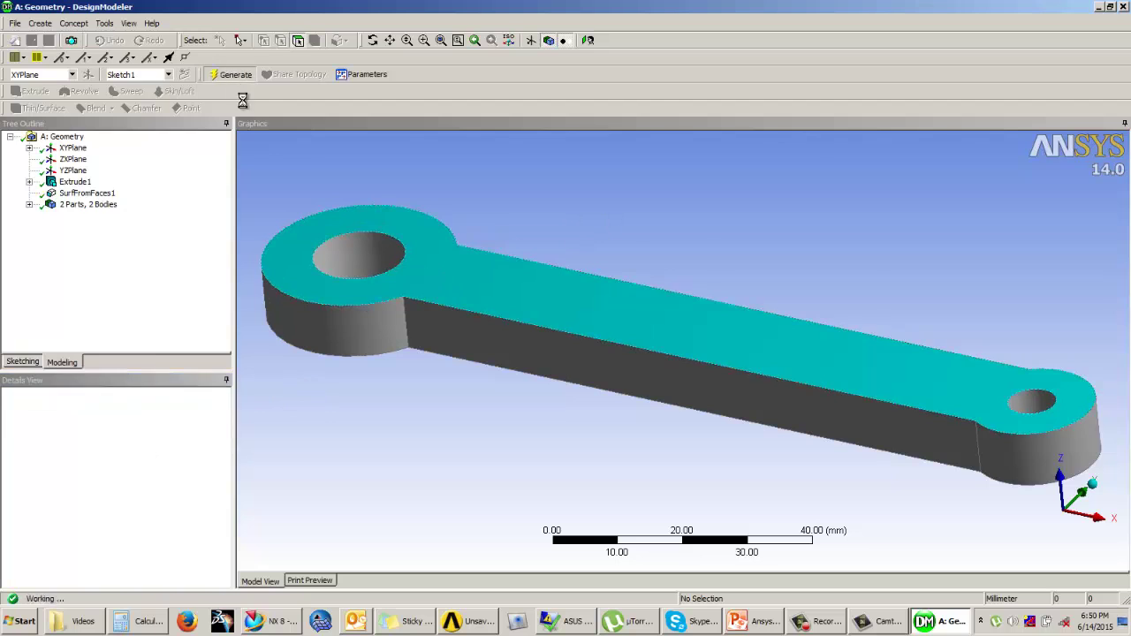
# Expand the part and body list and compare the connecting rod's solid body with its surface body and their details.
pyautogui.click(29, 204)
pyautogui.click(87, 216)
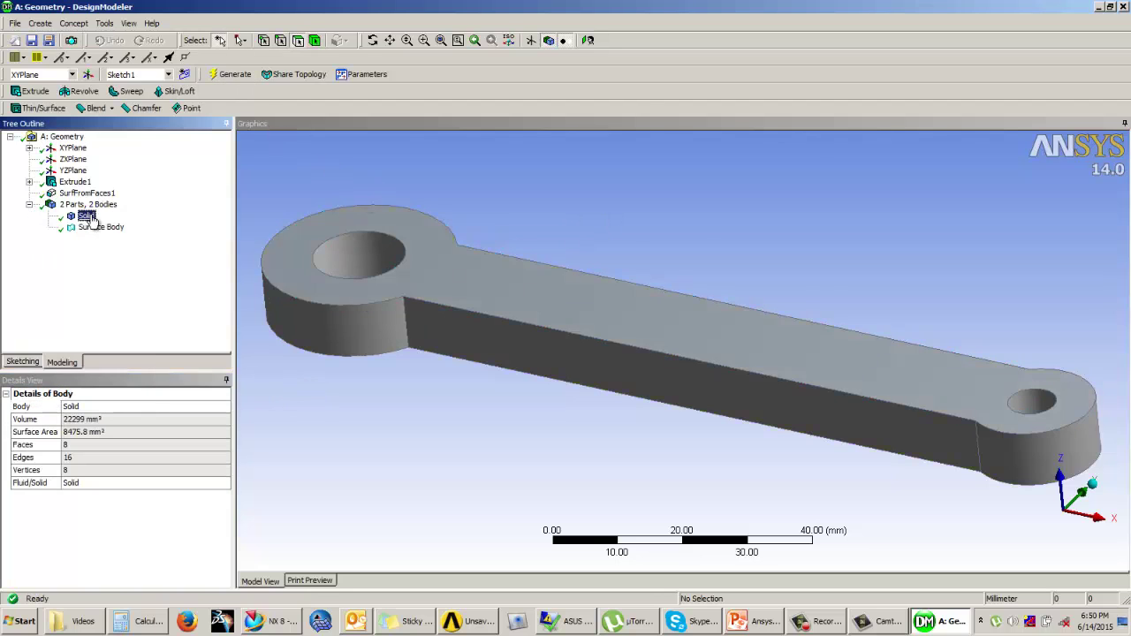
pyautogui.click(108, 228)
pyautogui.moveTo(446, 341); pyautogui.dragTo(632, 340, button='middle')
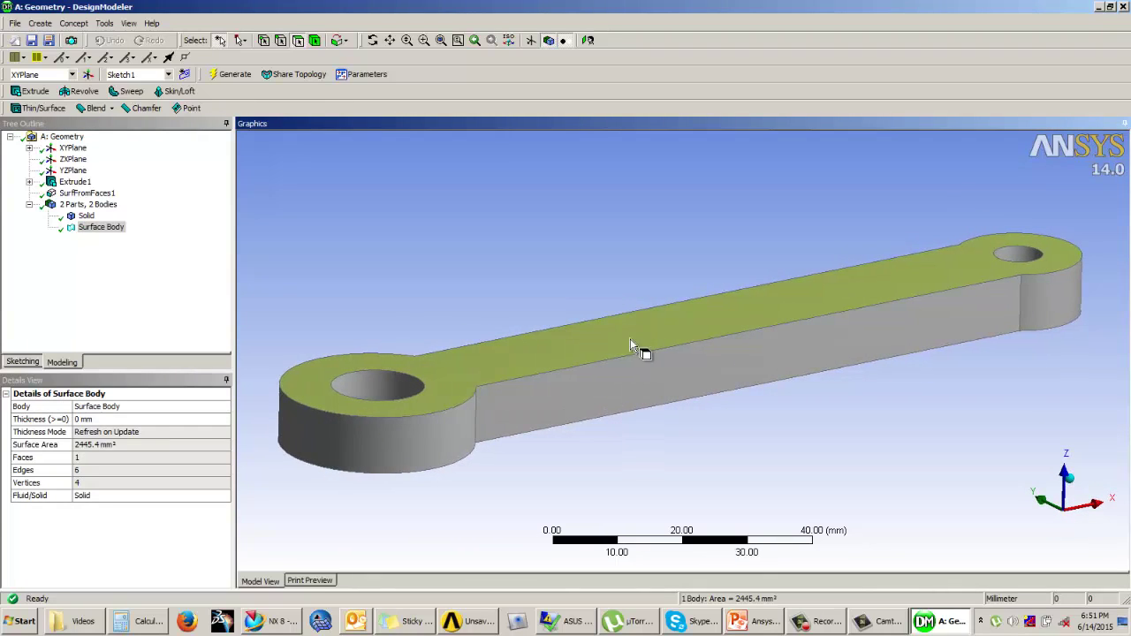
pyautogui.click(85, 216)
pyautogui.click(95, 227)
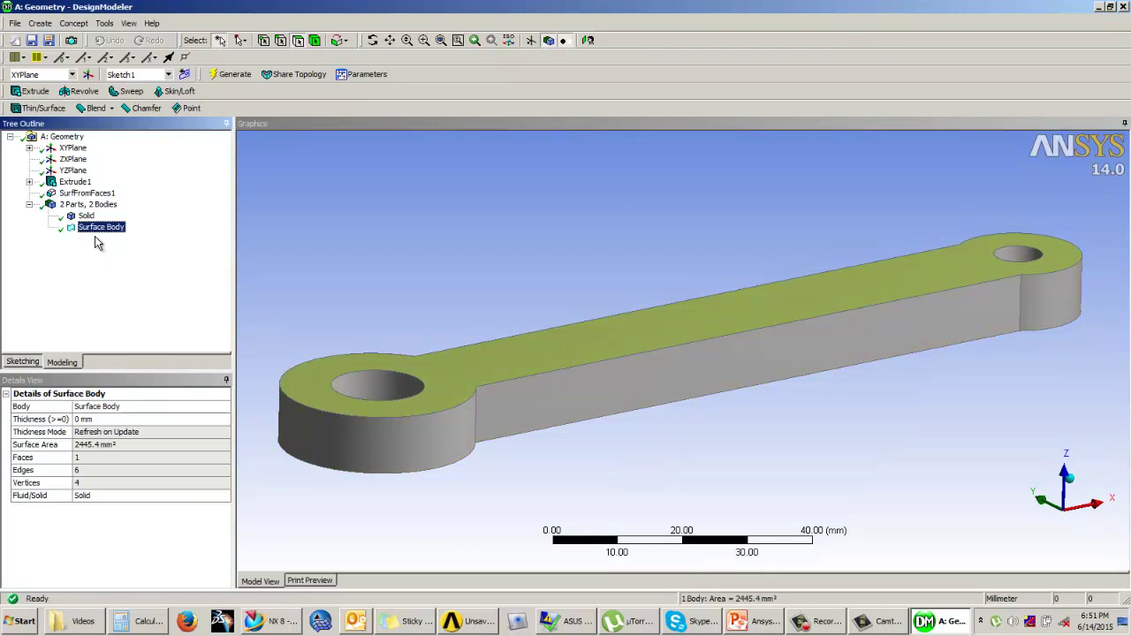
pyautogui.click(86, 216)
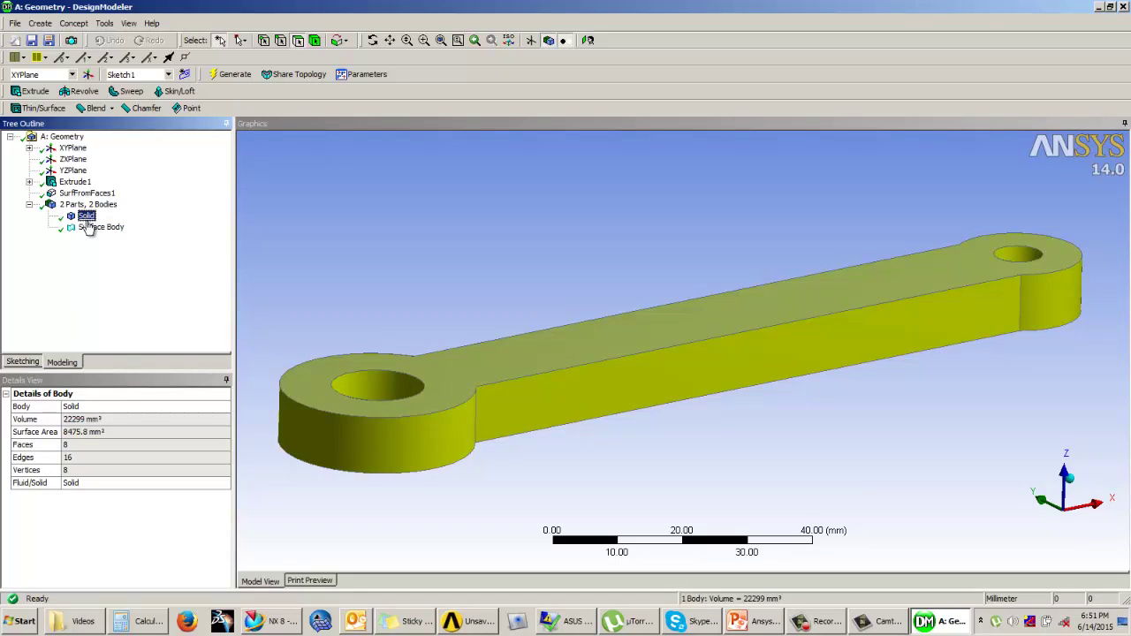
pyautogui.click(104, 227)
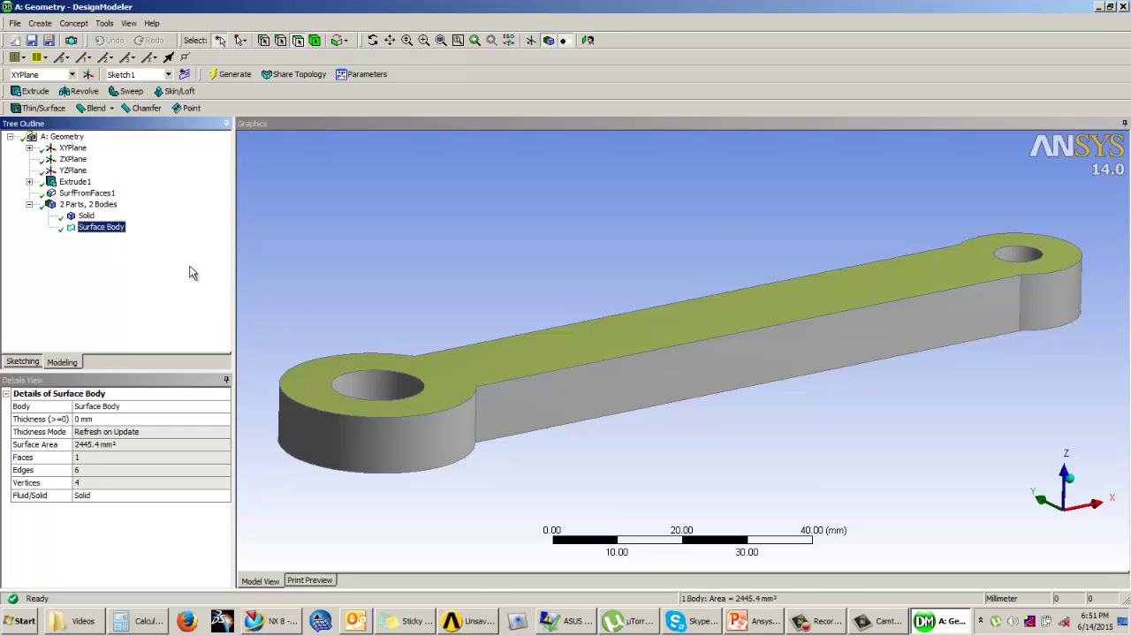
pyautogui.click(73, 23)
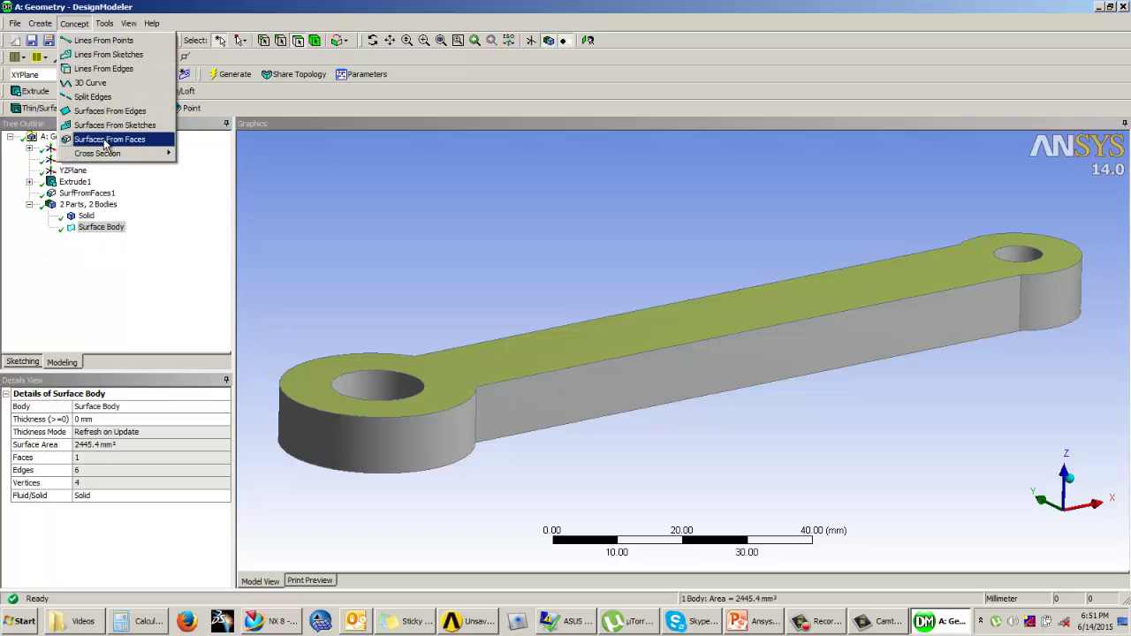
pyautogui.click(134, 323)
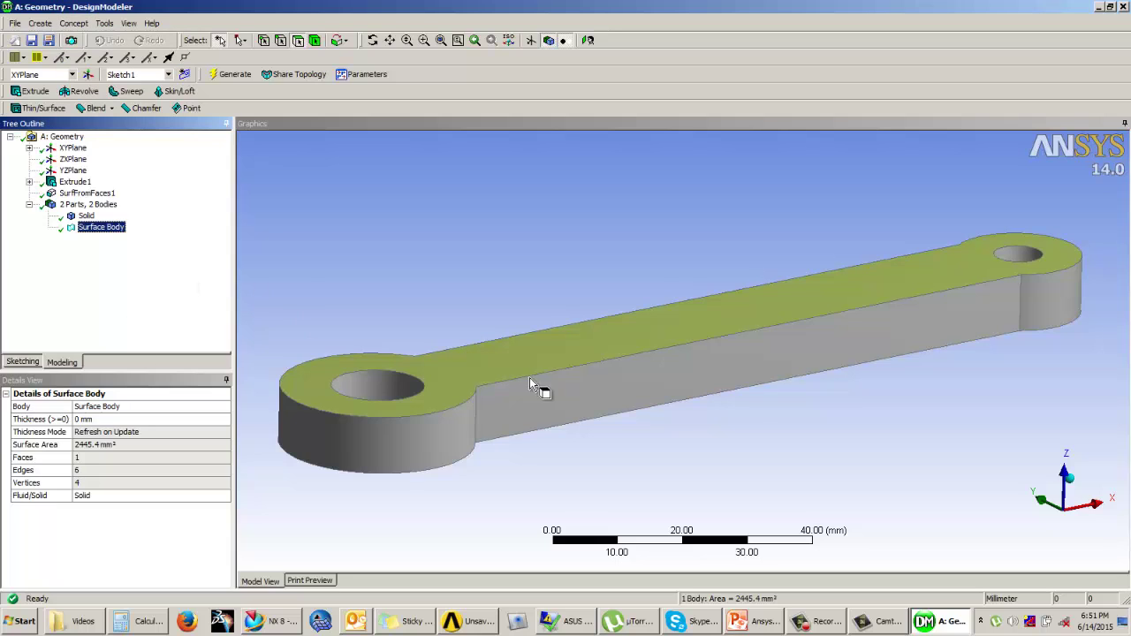
# Reselect the connecting rod's surface body for a last check, clear the selection and close the DesignModeler session of system A.
pyautogui.press('Up')
pyautogui.press('Down')
pyautogui.press('Up')
pyautogui.click(91, 229)
pyautogui.click(522, 239)
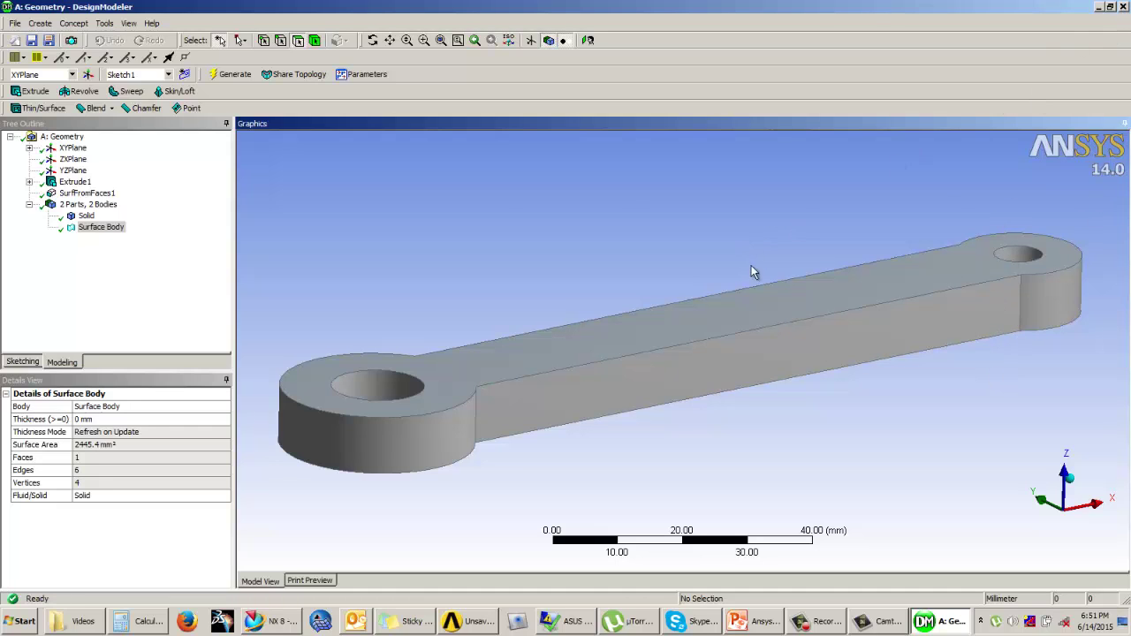
pyautogui.hotkey('alt', 'F4')
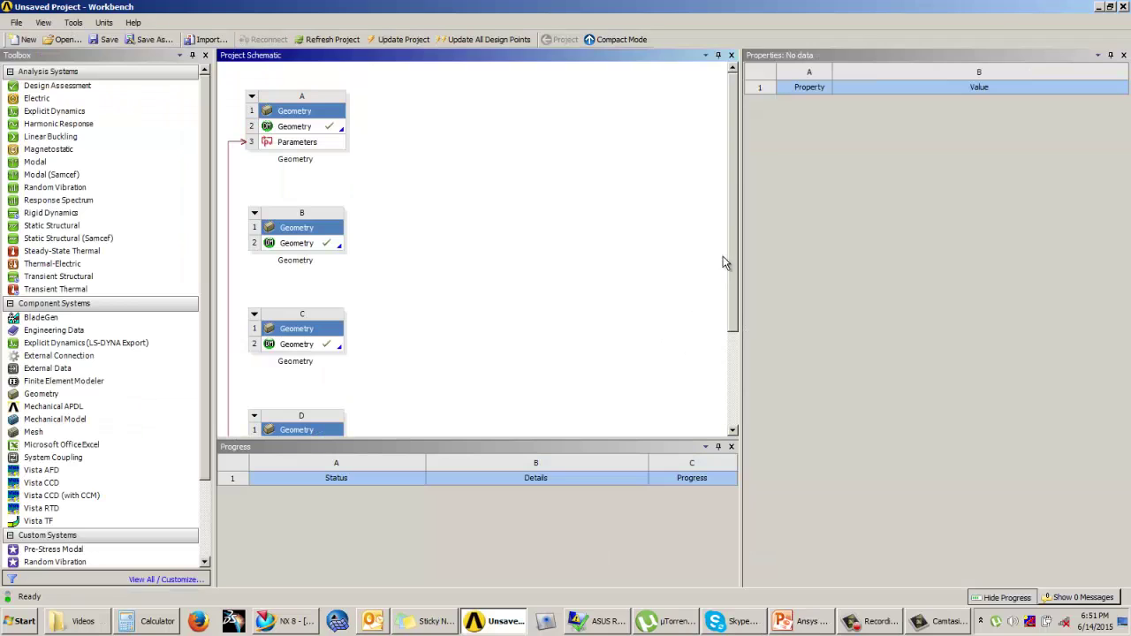
# Switch to the PowerPoint presentation, review the Surface and Line Models slides up to the truss example, and end the slide show.
pyautogui.moveTo(736, 231); pyautogui.dragTo(734, 329)
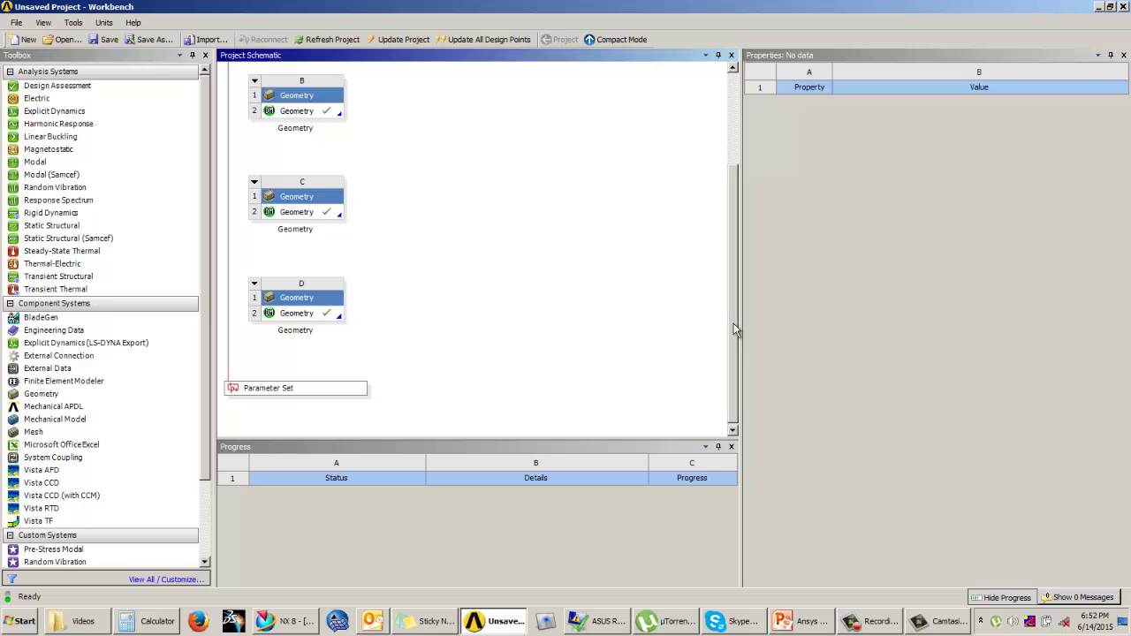
pyautogui.click(810, 623)
pyautogui.click(984, 598)
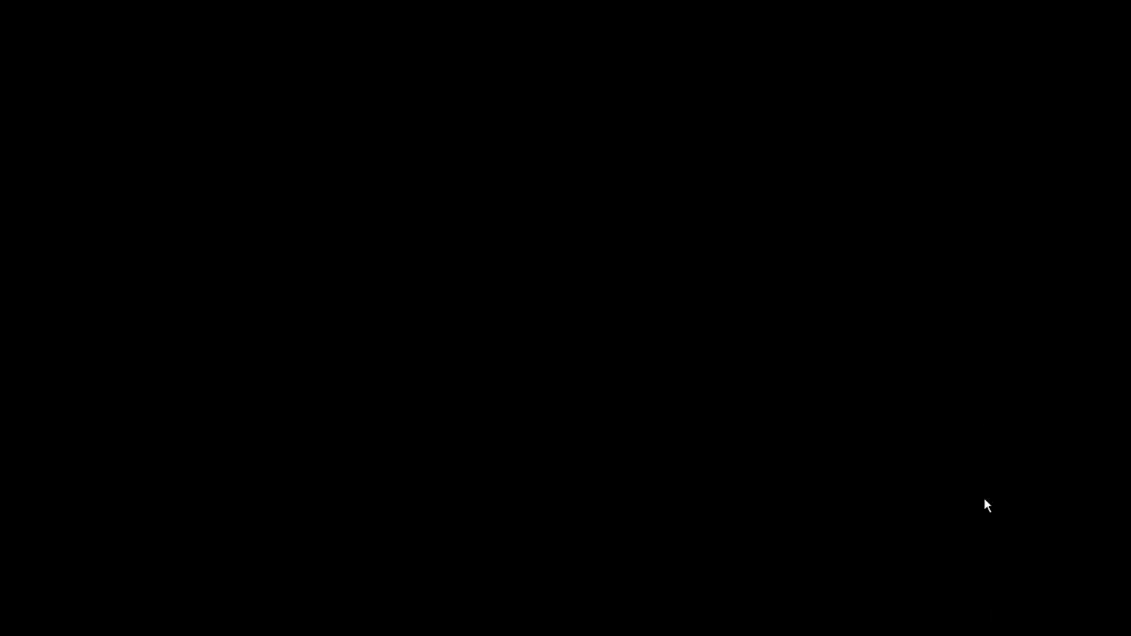
pyautogui.click(981, 398)
pyautogui.click(980, 397)
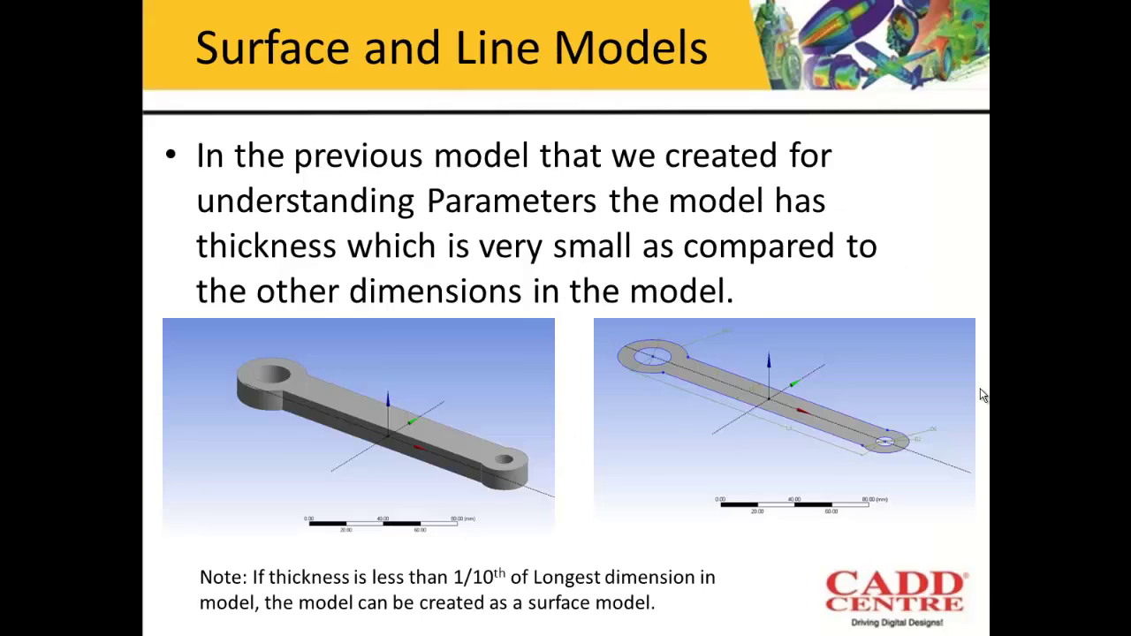
pyautogui.click(980, 392)
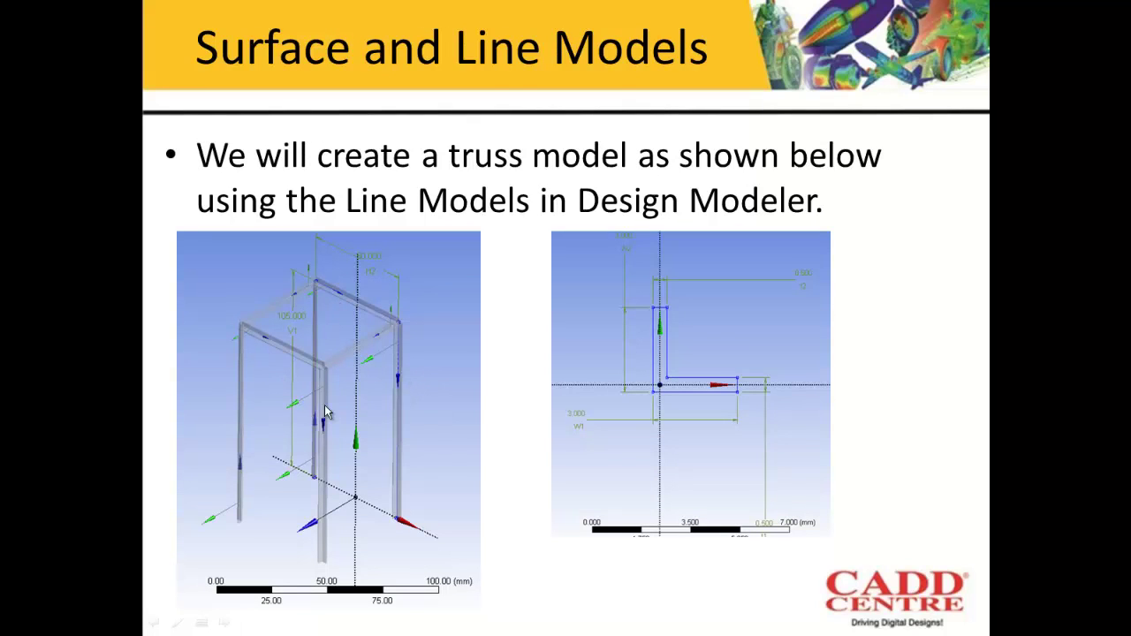
pyautogui.press('Escape')
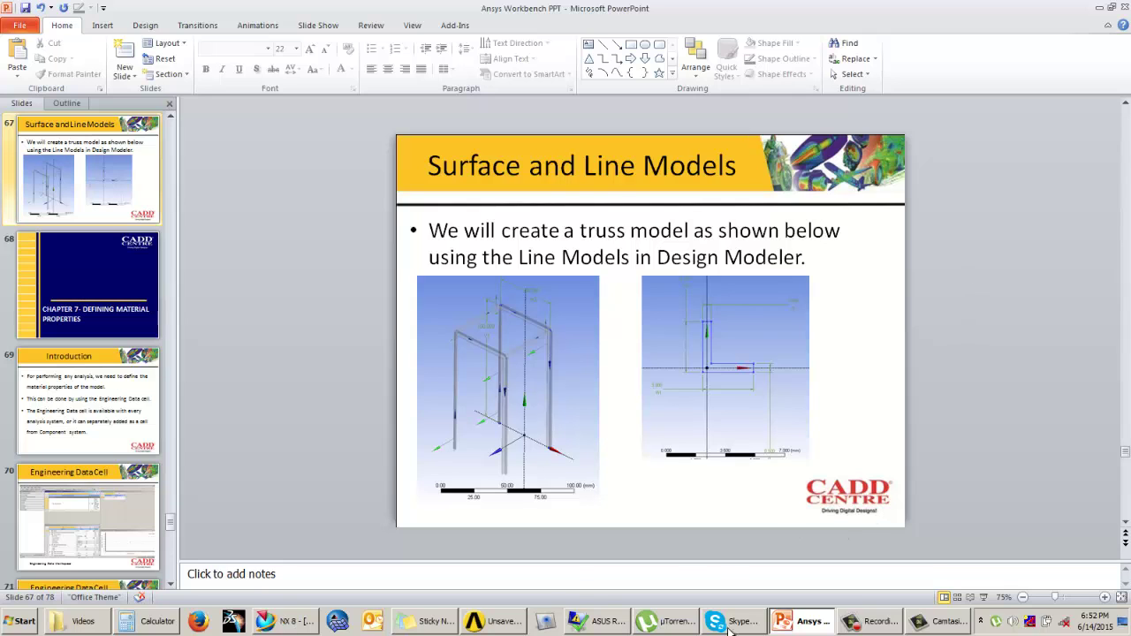
# Switch to Workbench, add a new standalone Geometry system to the project schematic and open it in DesignModeler with millimeter units.
pyautogui.click(483, 628)
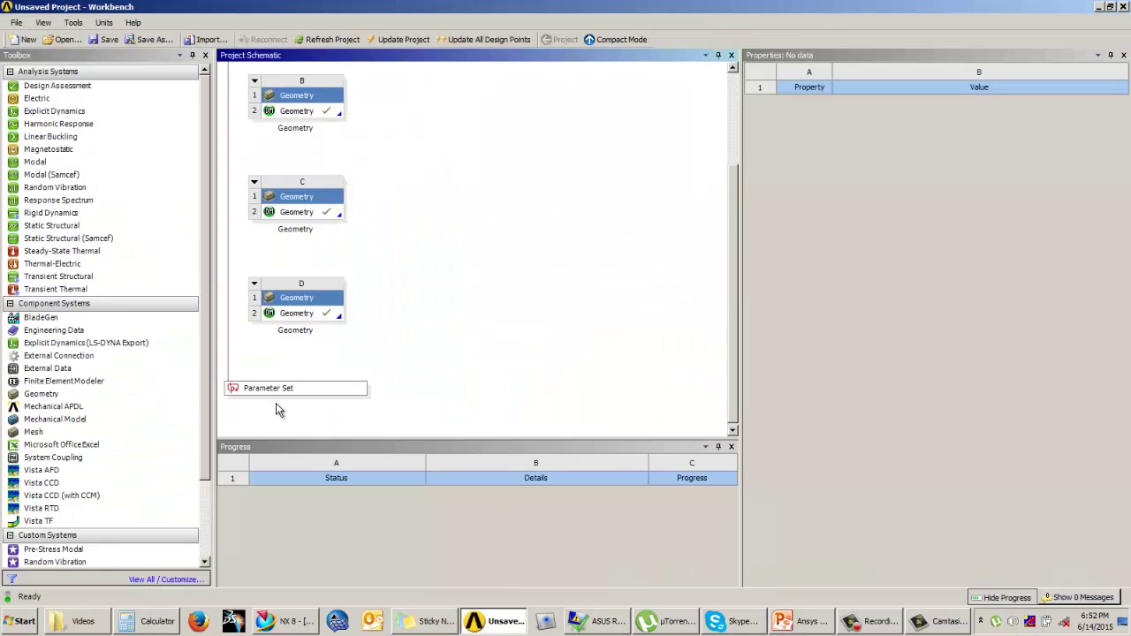
pyautogui.moveTo(42, 394); pyautogui.dragTo(421, 394)
pyautogui.press('Return')
pyautogui.click(314, 408)
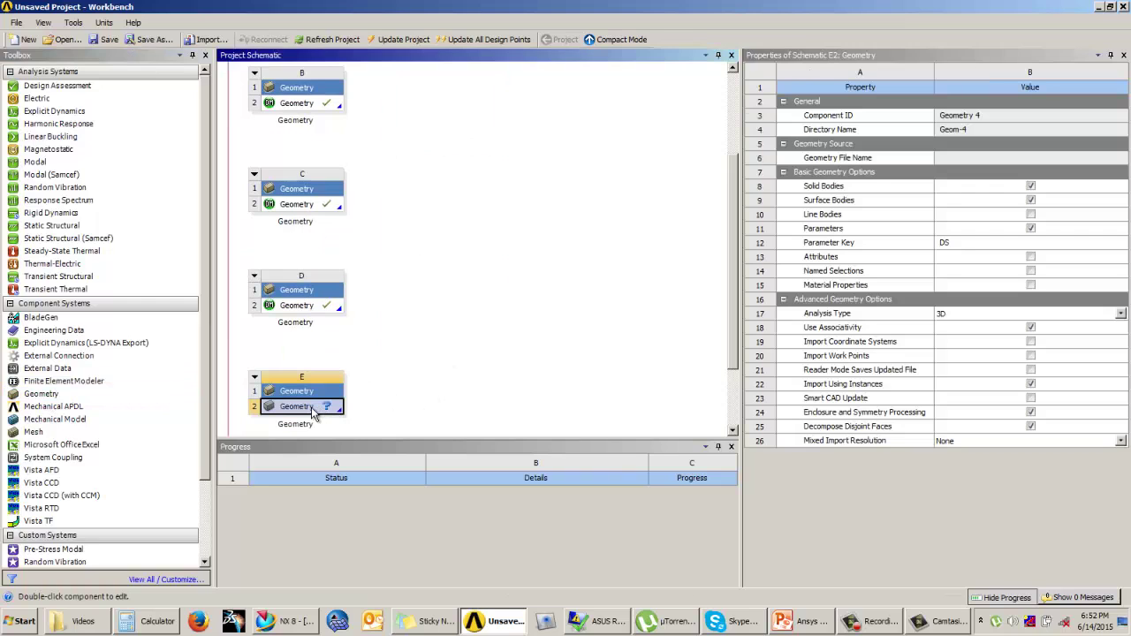
pyautogui.doubleClick(312, 408)
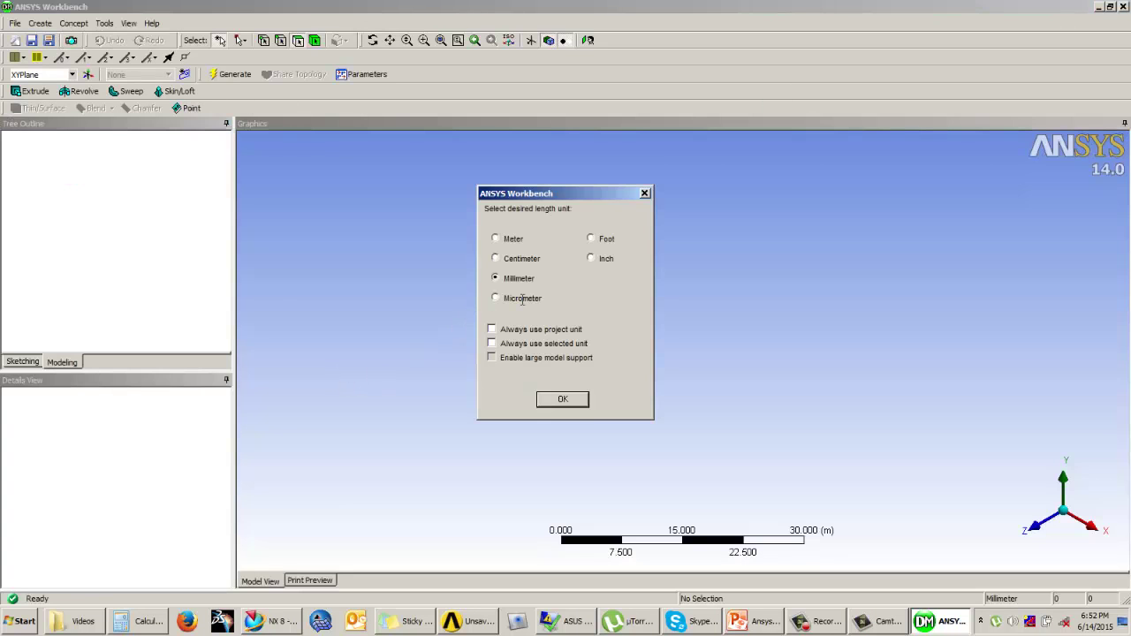
pyautogui.click(560, 399)
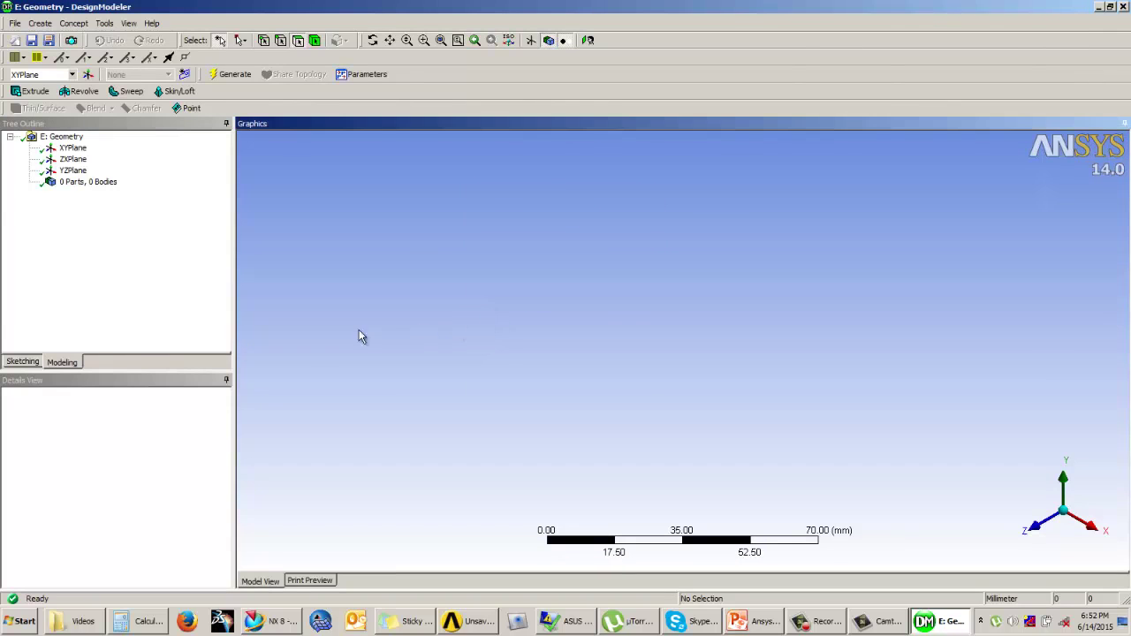
# Sketch an open three-segment polyline frame about 27 mm wide and 34 mm high on the XY plane, with both legs ending on the X axis.
pyautogui.click(586, 46)
pyautogui.click(25, 362)
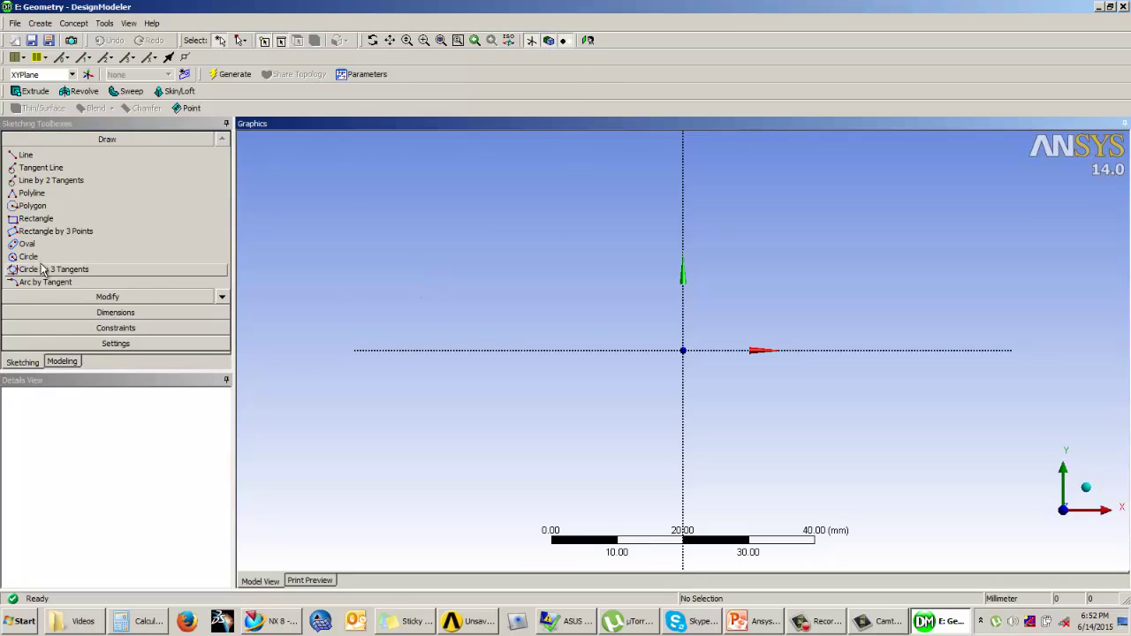
pyautogui.click(29, 193)
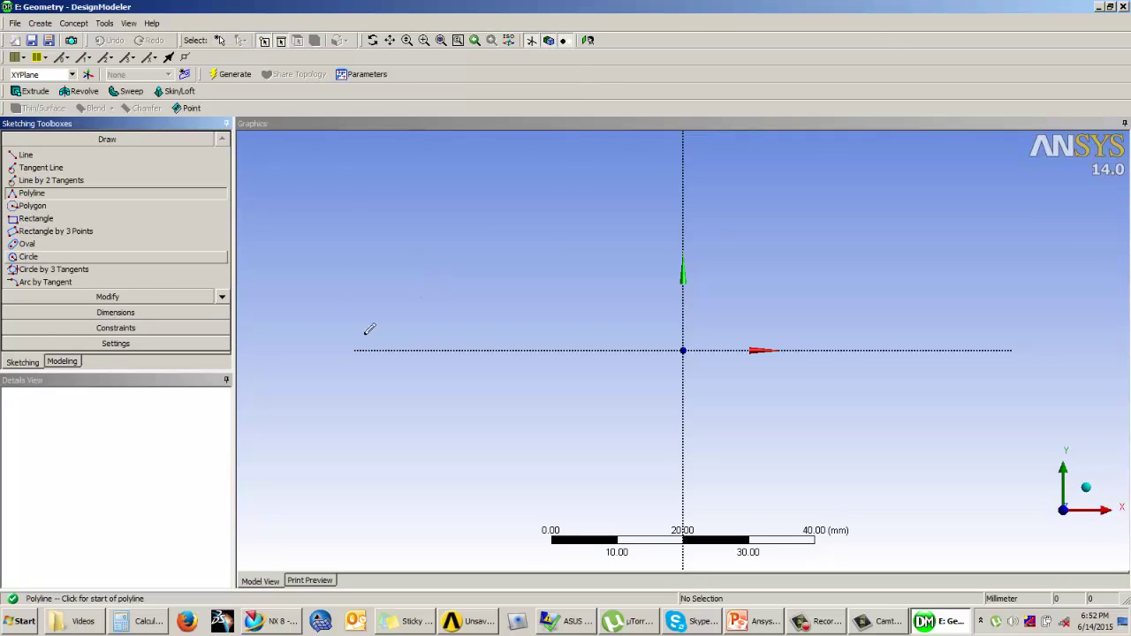
pyautogui.click(586, 350)
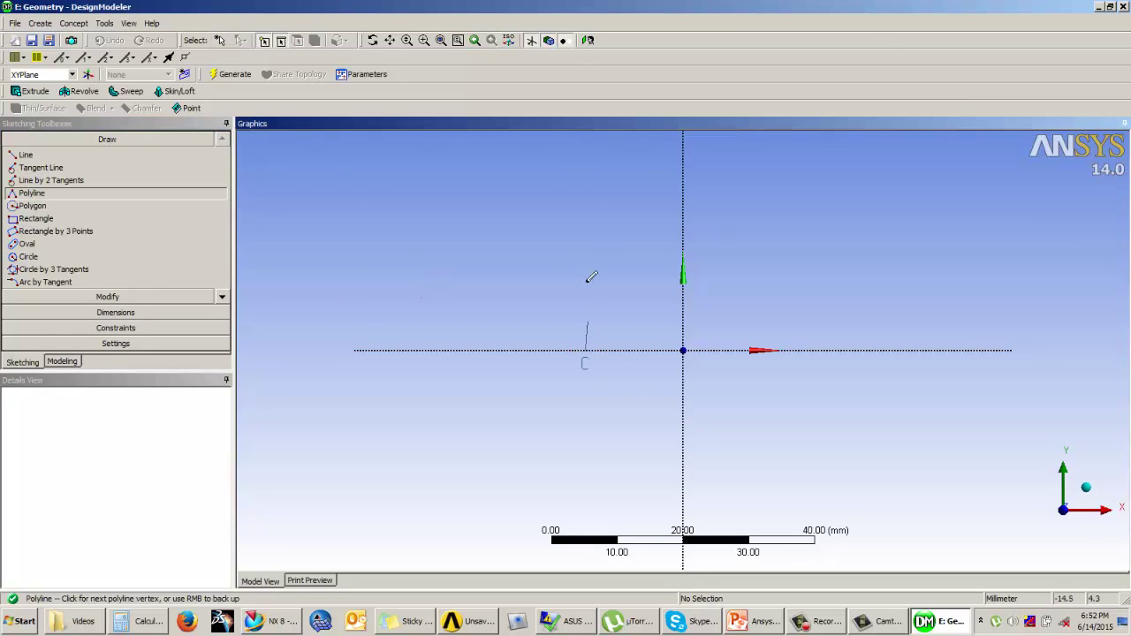
pyautogui.click(599, 155)
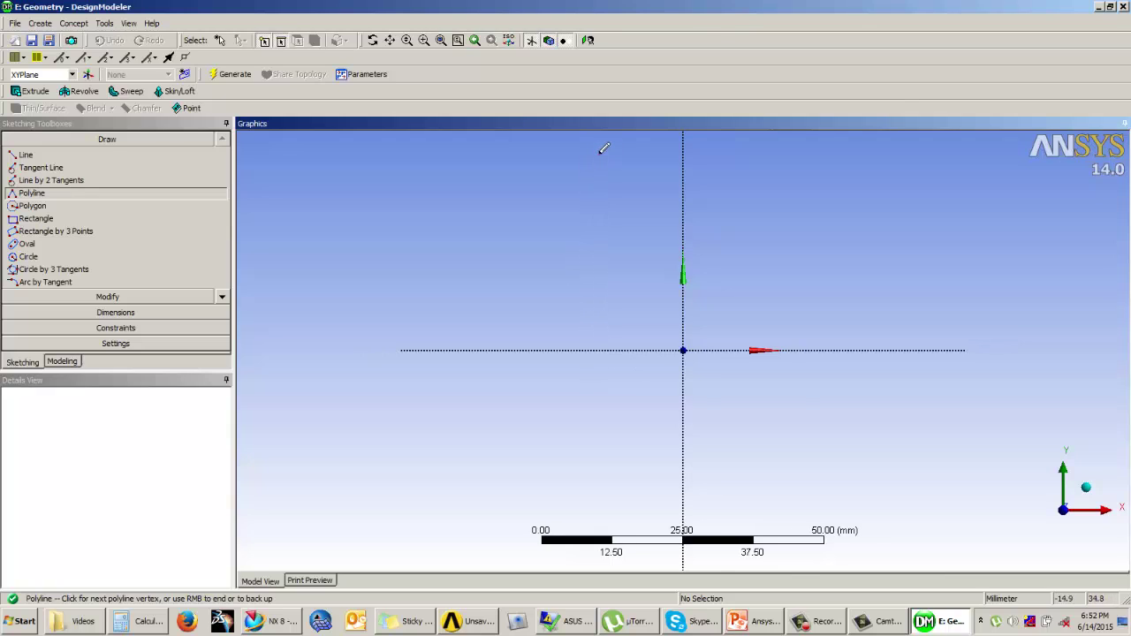
pyautogui.click(749, 155)
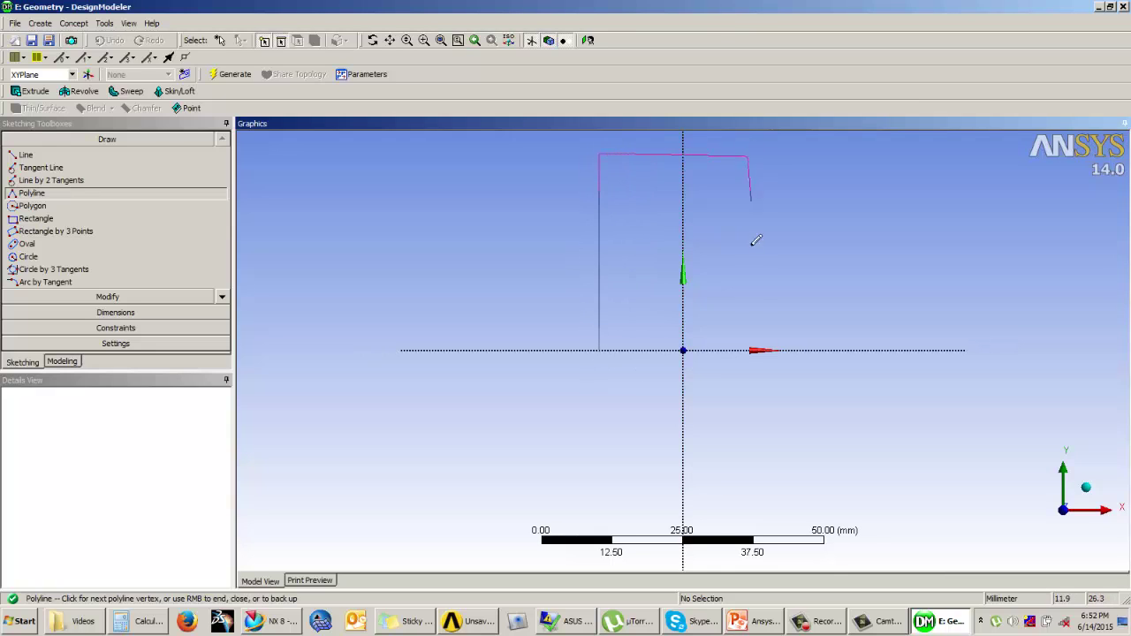
pyautogui.click(752, 349)
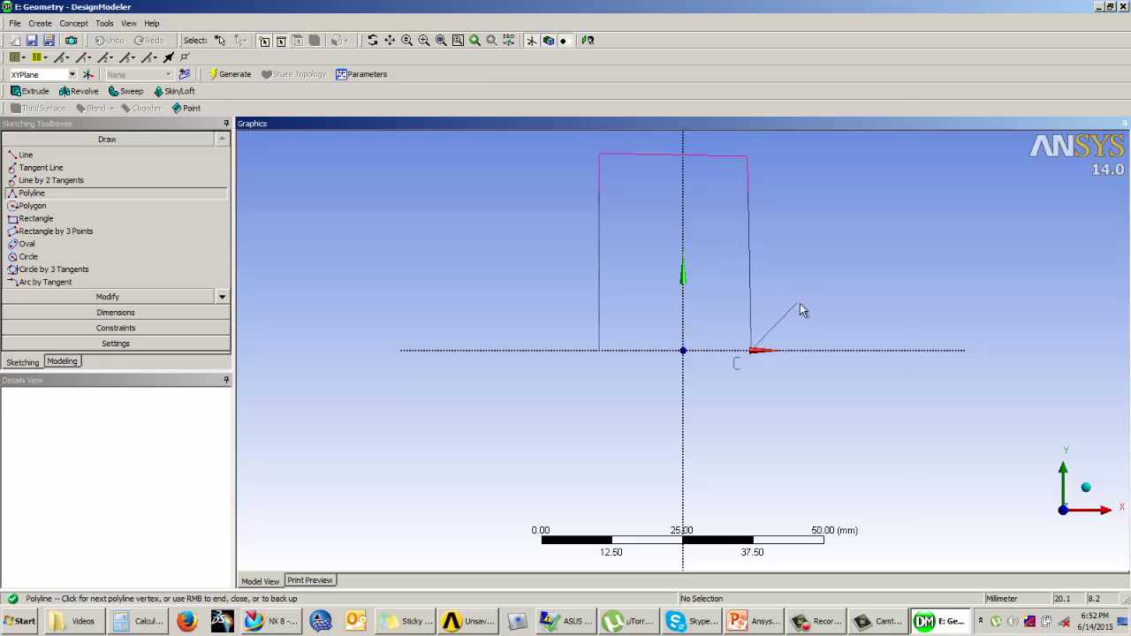
pyautogui.rightClick(799, 300)
pyautogui.click(826, 310)
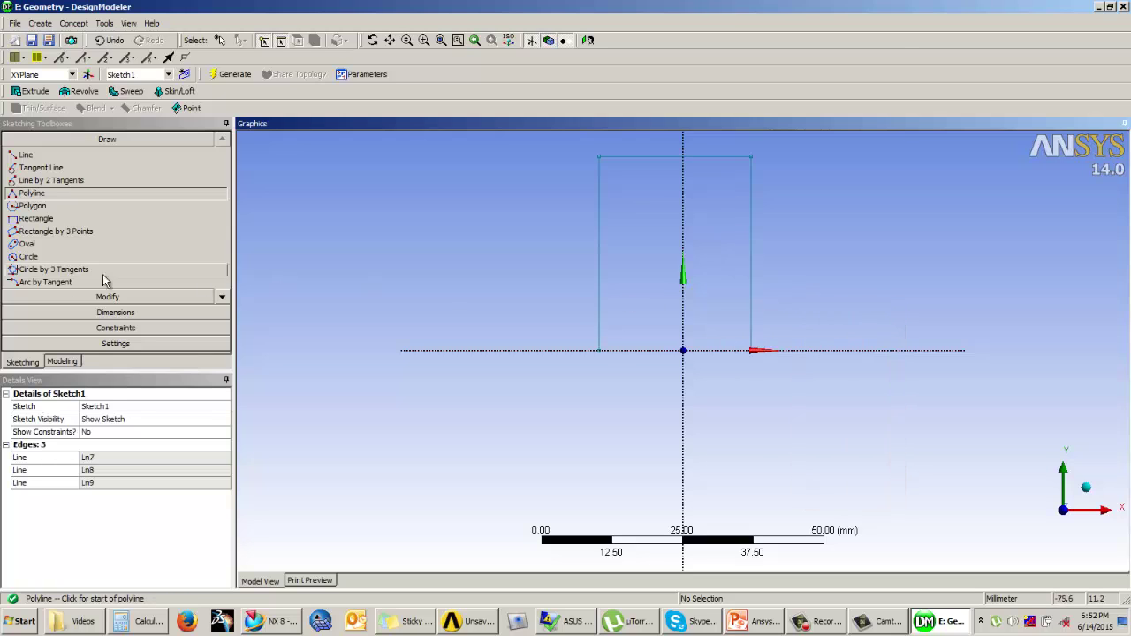
# Dimension the length of the frame's upper line and the height of the leg on its negative X side.
pyautogui.click(116, 312)
pyautogui.click(666, 158)
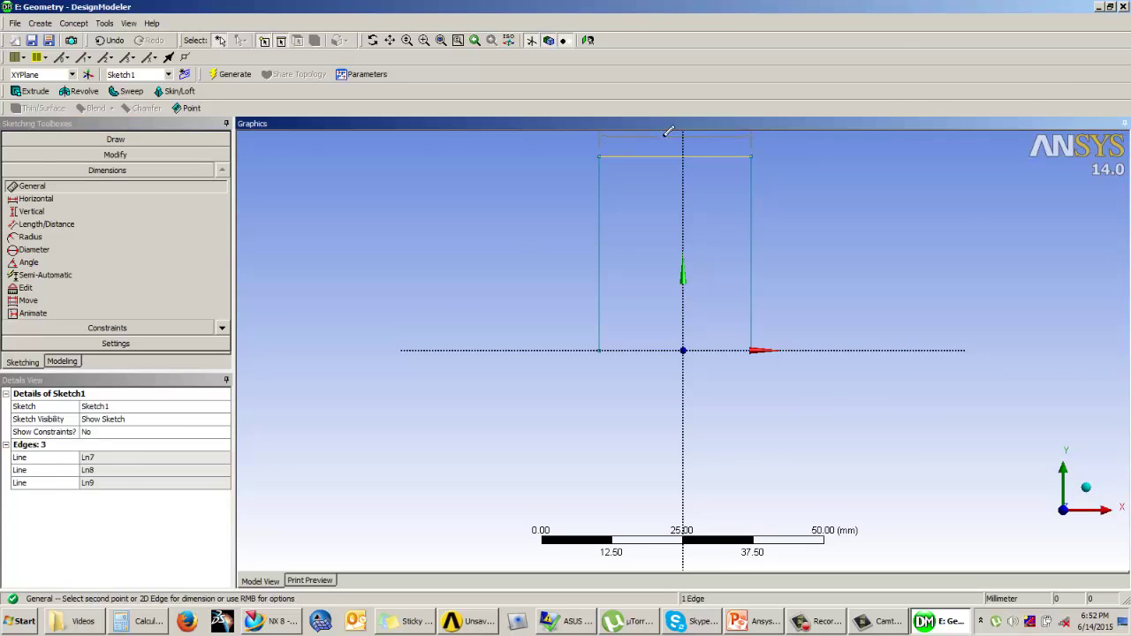
pyautogui.click(664, 138)
pyautogui.click(601, 205)
pyautogui.click(550, 205)
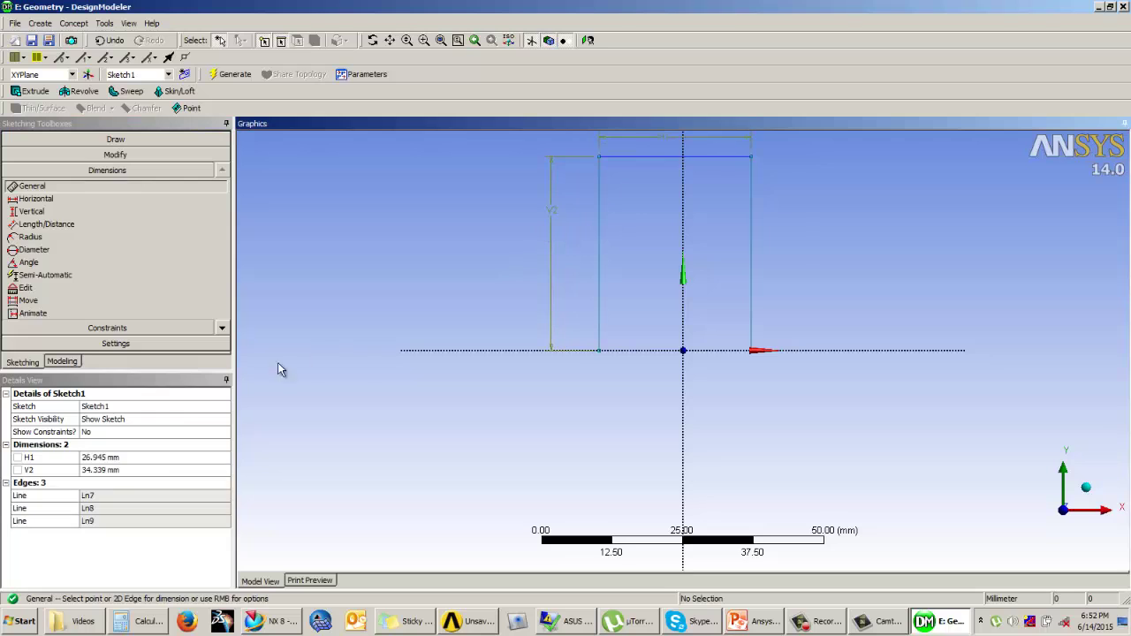
# Set the frame's height to 105 mm and its width to 50 mm.
pyautogui.click(111, 470)
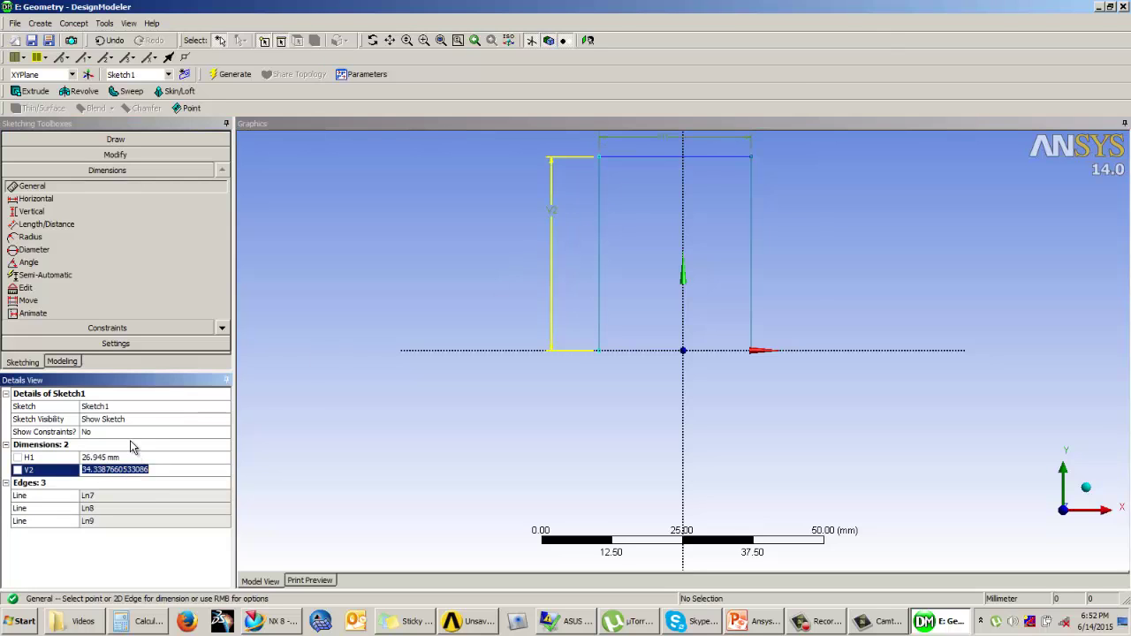
pyautogui.write('105')
pyautogui.press('Return')
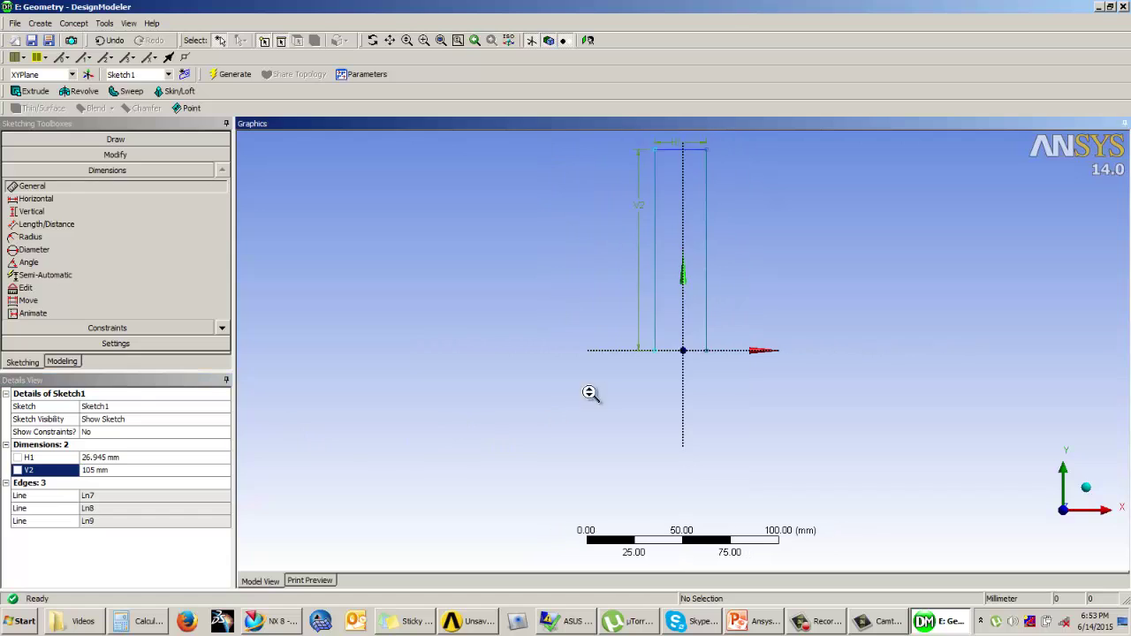
pyautogui.click(107, 455)
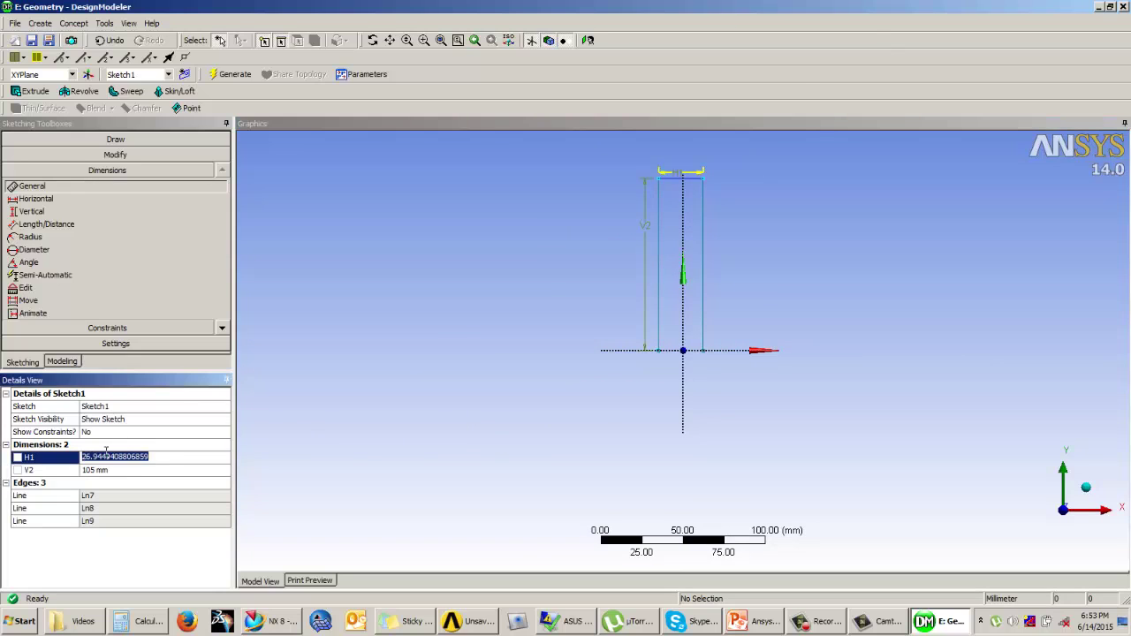
pyautogui.write('50')
pyautogui.press('Return')
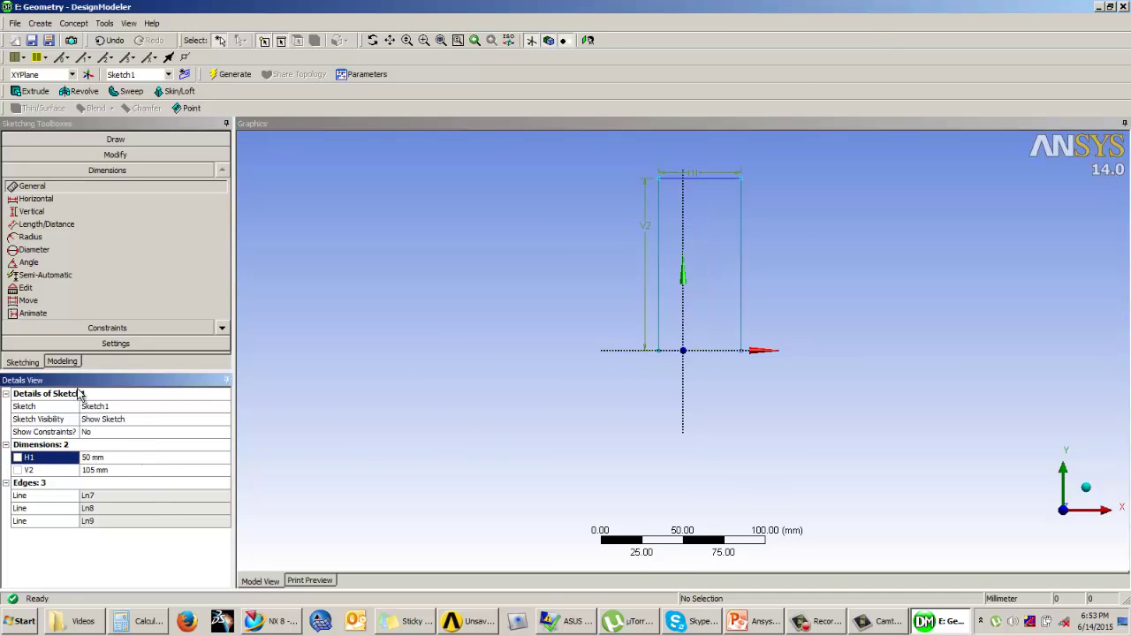
# Make the frame's two vertical legs symmetric about the Y axis and look through the remaining sketch constraints.
pyautogui.click(105, 327)
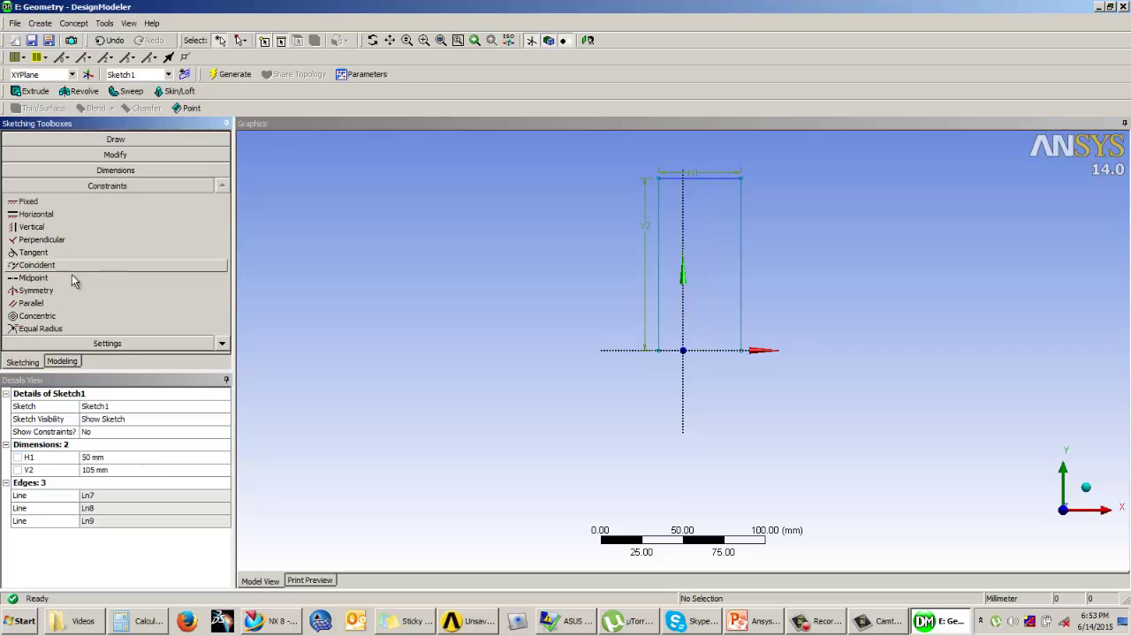
pyautogui.click(36, 290)
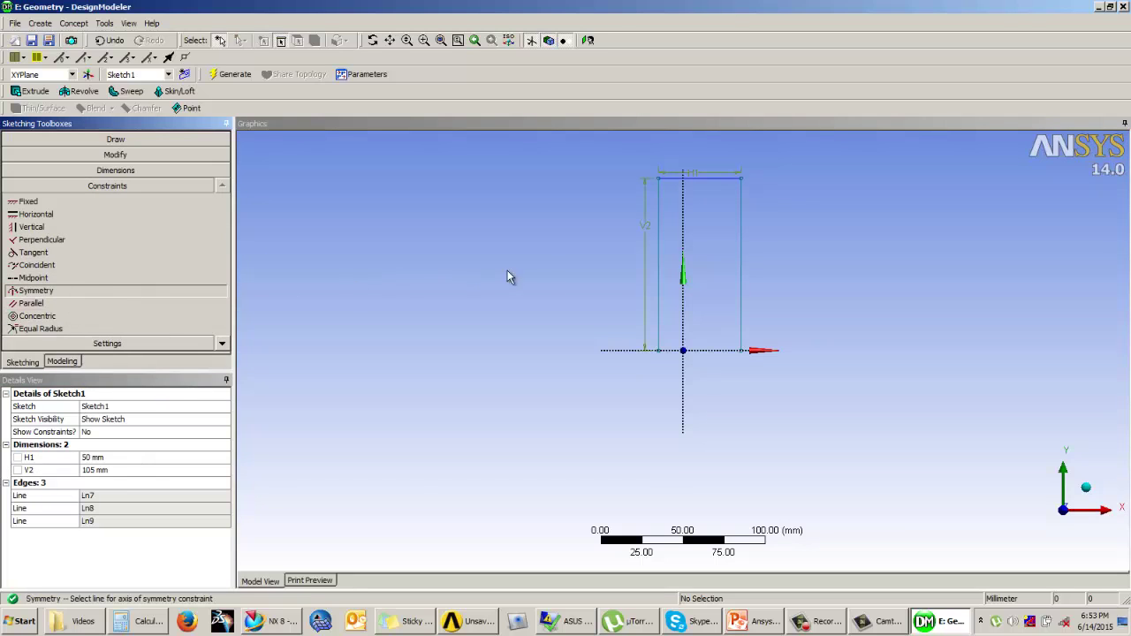
pyautogui.click(683, 231)
pyautogui.click(658, 216)
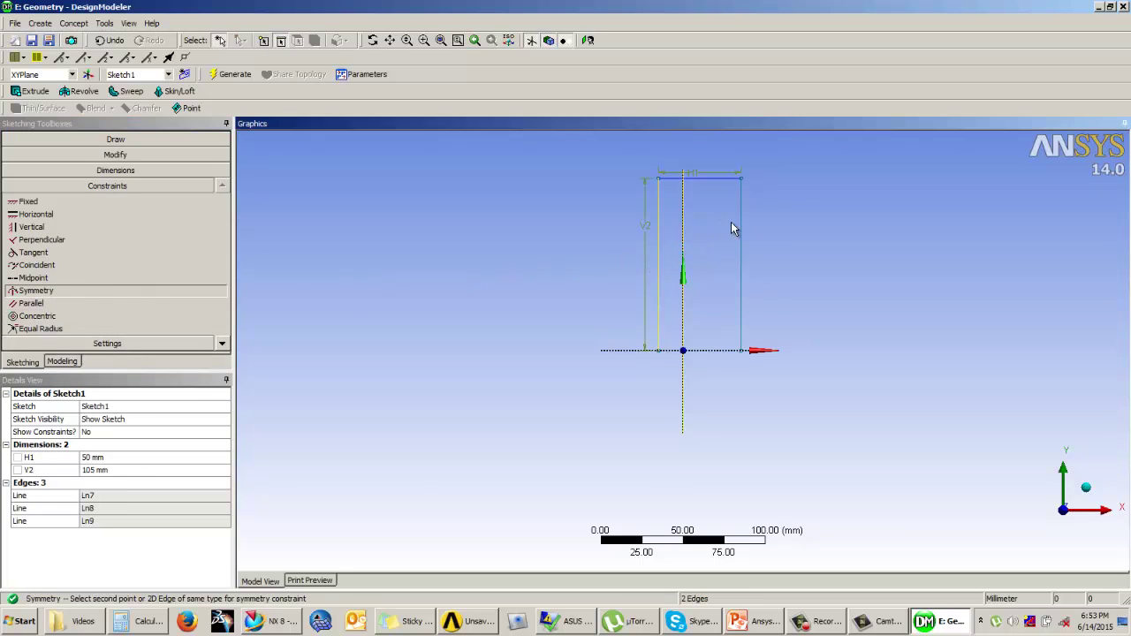
pyautogui.click(742, 223)
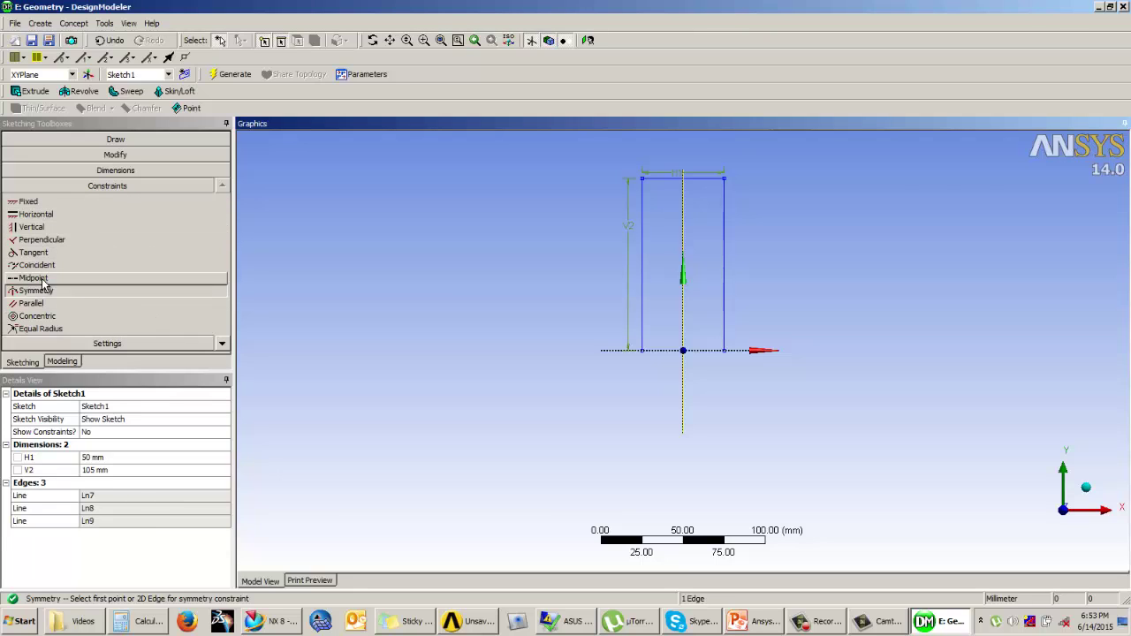
pyautogui.click(221, 345)
pyautogui.click(222, 345)
pyautogui.click(222, 345)
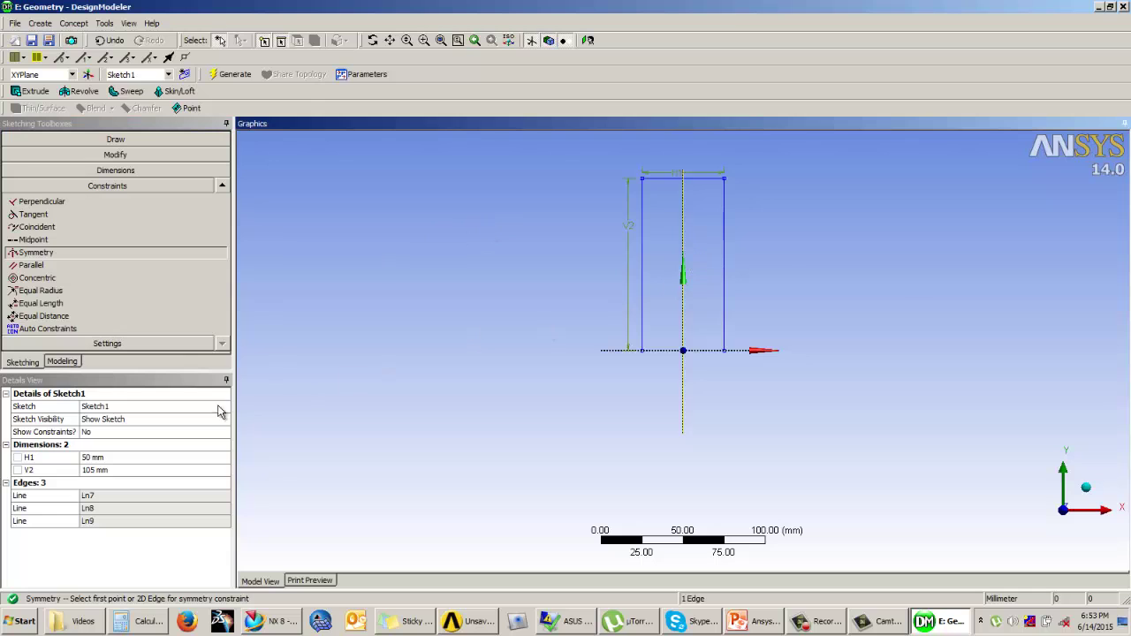
# Generate a line body from the frame sketch using Lines From Sketches with Add Material, and select the line body to show its details.
pyautogui.click(69, 363)
pyautogui.moveTo(713, 245)
pyautogui.mouseDown(button='middle')
pyautogui.moveTo(646, 286)
pyautogui.moveTo(694, 316)
pyautogui.mouseUp(button='middle')
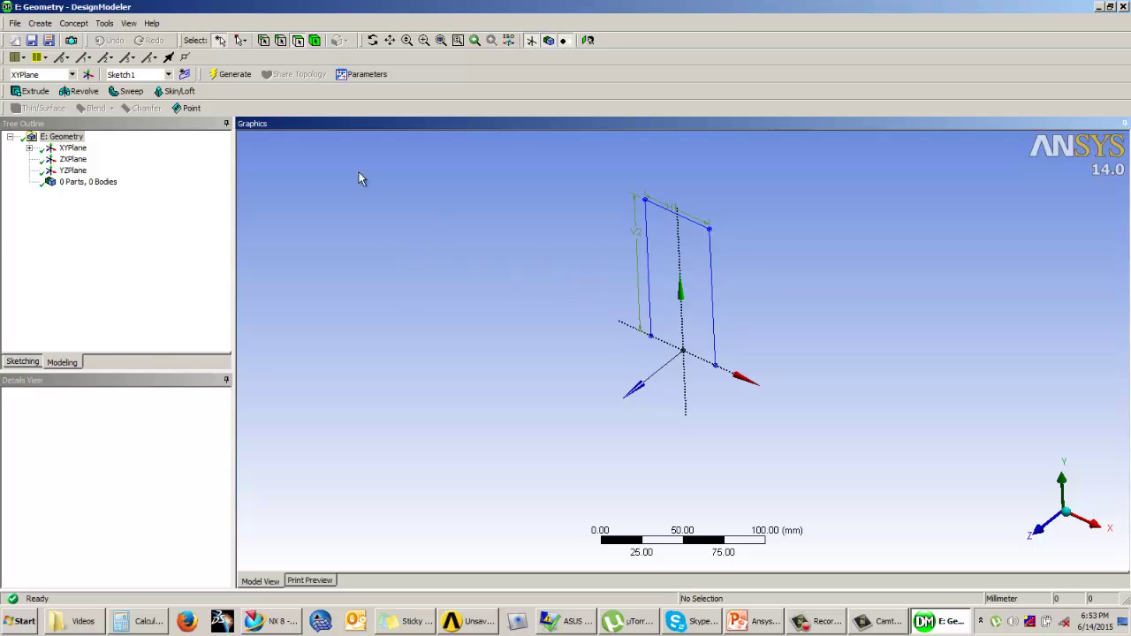
pyautogui.click(74, 24)
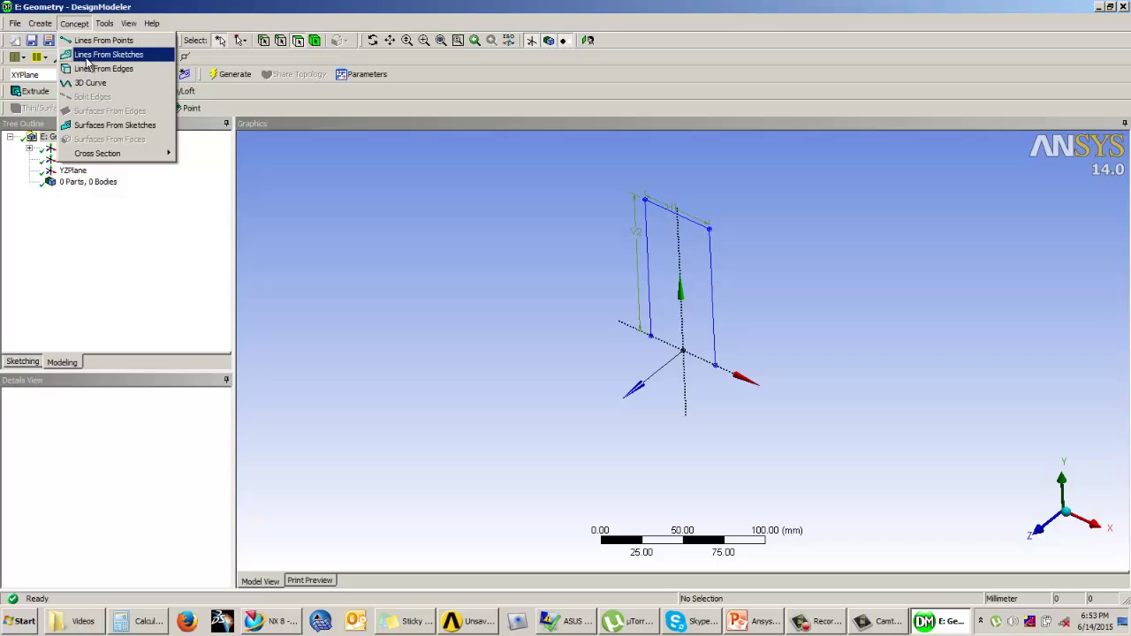
pyautogui.click(138, 56)
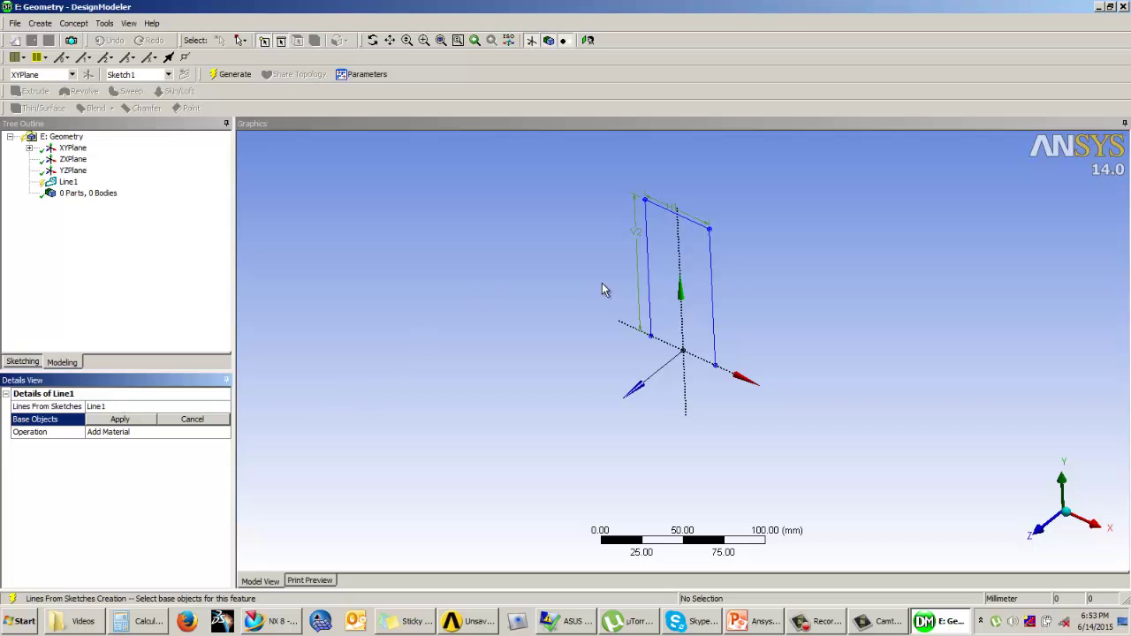
pyautogui.click(651, 274)
pyautogui.click(120, 420)
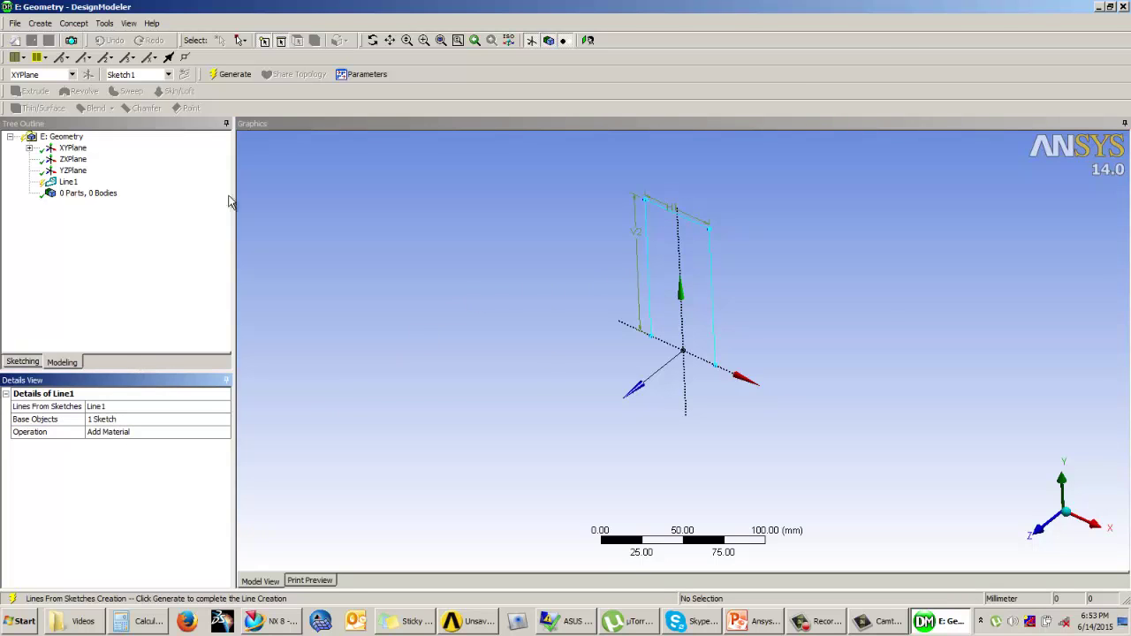
pyautogui.click(232, 74)
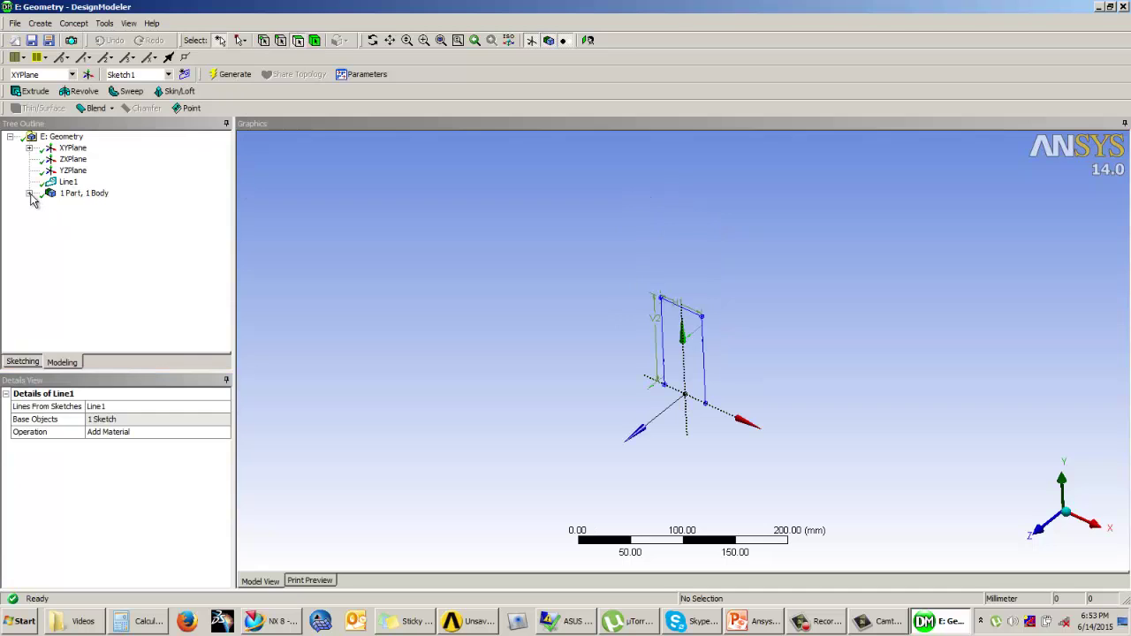
pyautogui.click(30, 194)
pyautogui.click(97, 205)
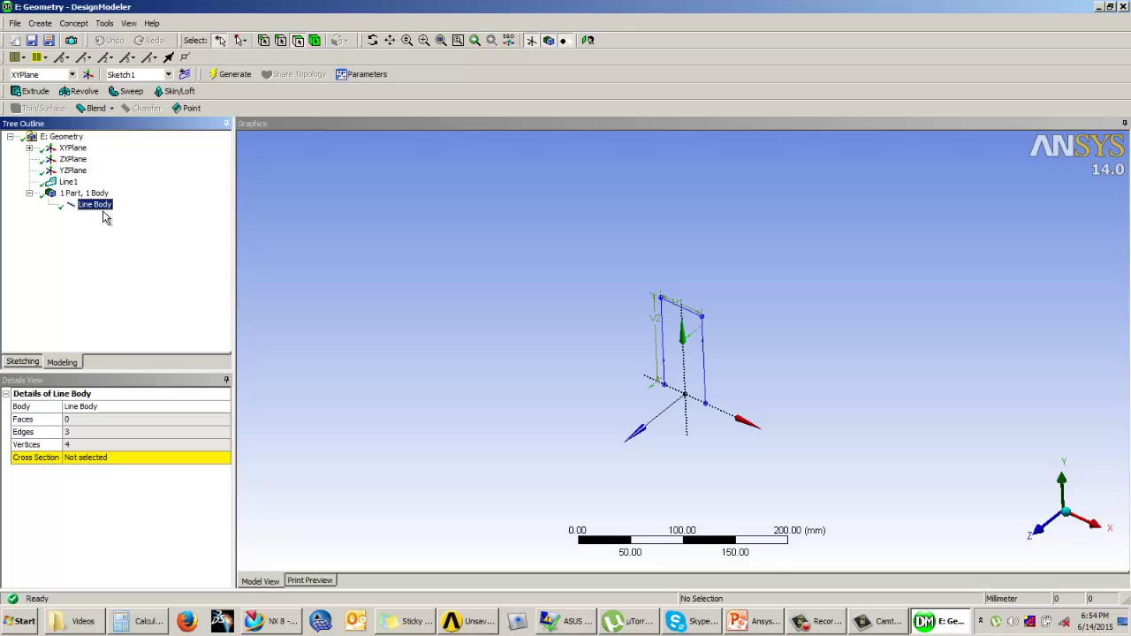
# Add an L Section cross section to the model and examine its profile and dimensions up close.
pyautogui.click(72, 28)
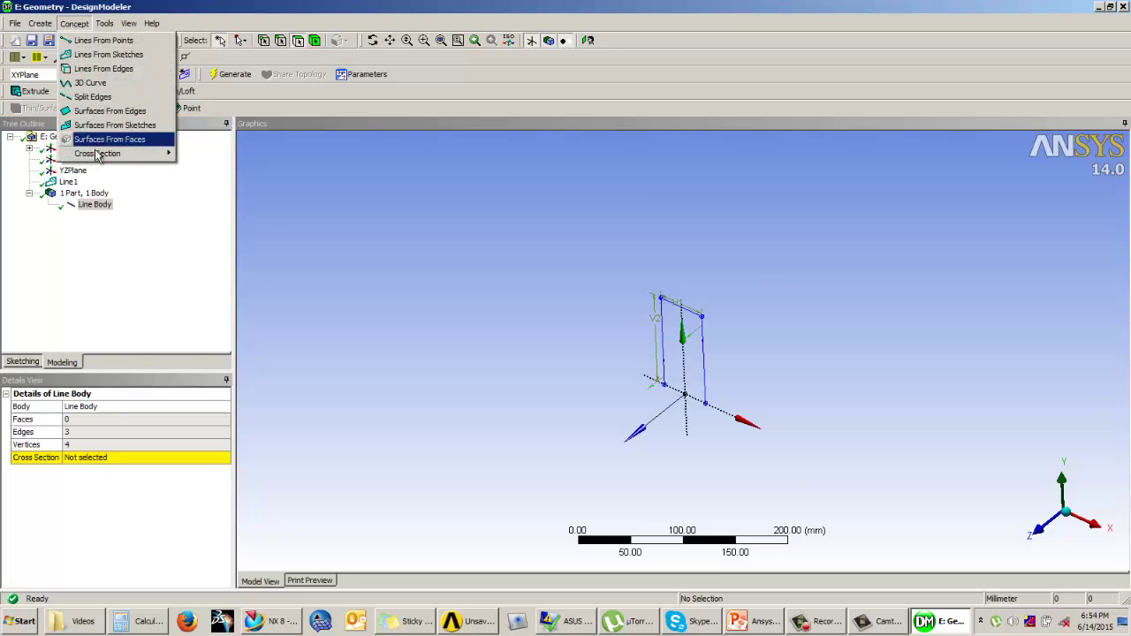
pyautogui.moveTo(97, 156)
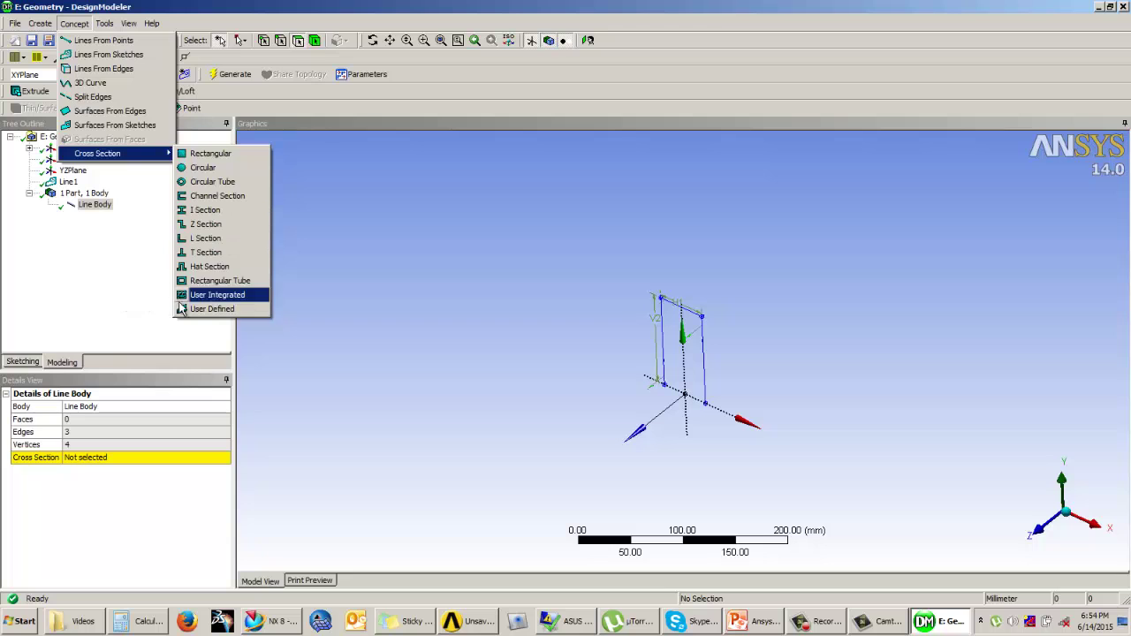
pyautogui.click(205, 238)
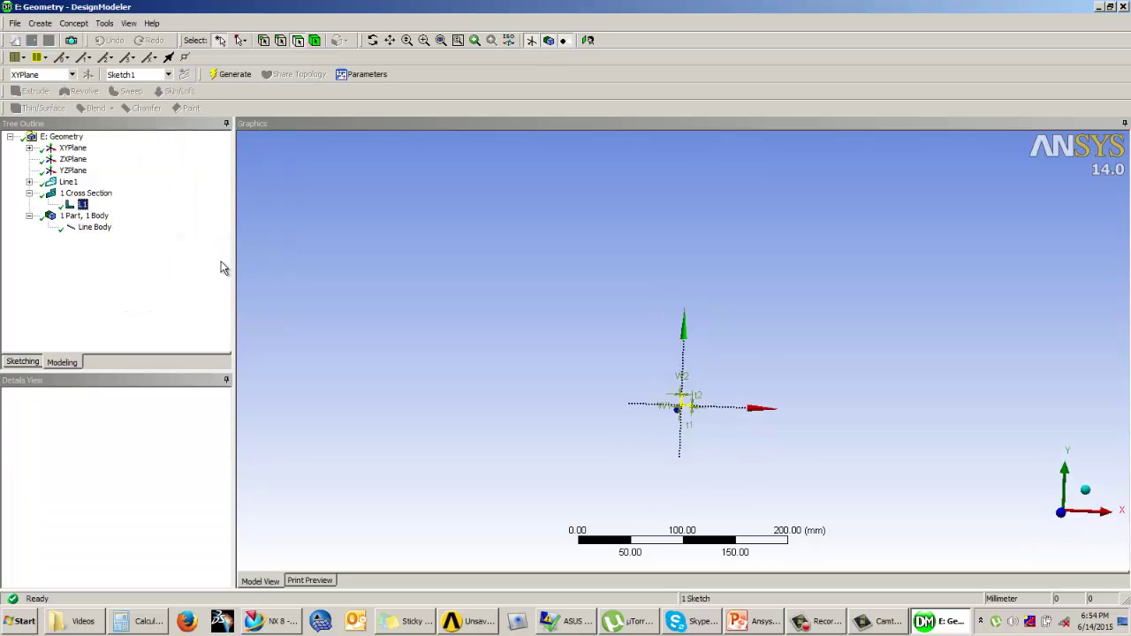
pyautogui.click(703, 345)
pyautogui.scroll(2, 727, 341)
pyautogui.scroll(2, 733, 352)
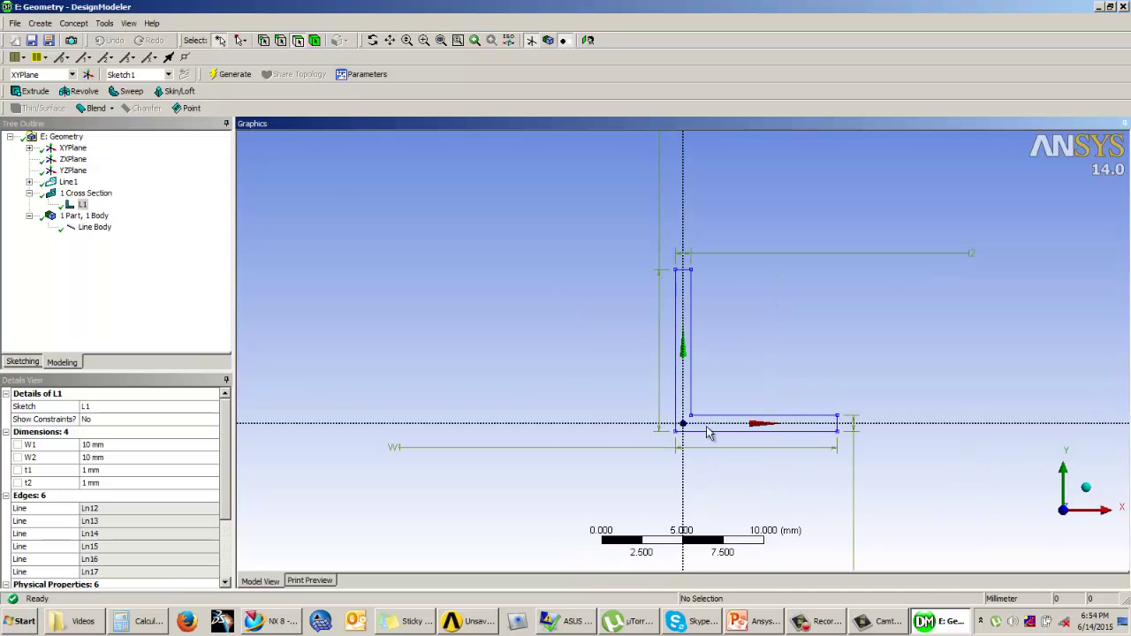
# Set the L section's leg widths W1 and W2 to 3 mm each.
pyautogui.click(110, 444)
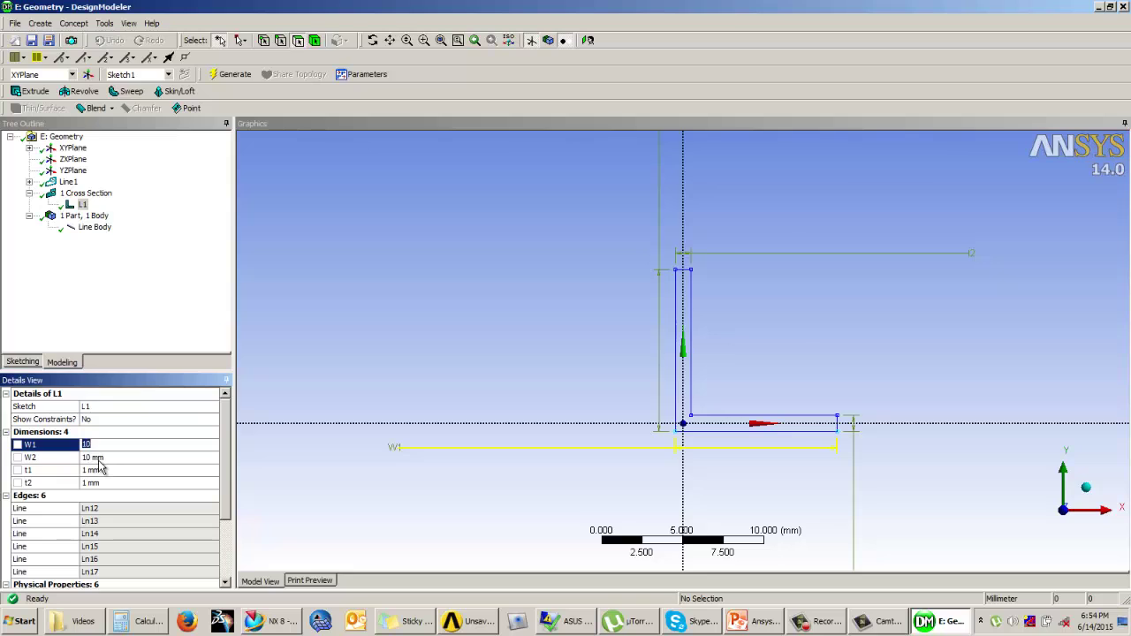
pyautogui.write('3')
pyautogui.click(104, 456)
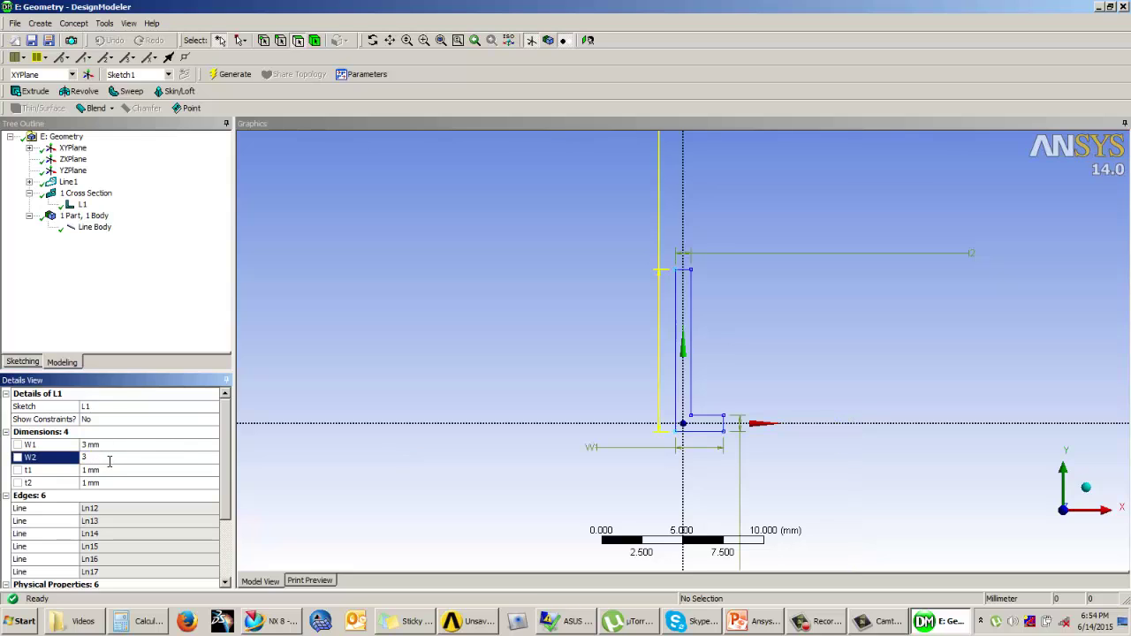
pyautogui.write('3')
# Set the L section's thicknesses t1 and t2 to 0.5 mm each.
pyautogui.click(89, 472)
pyautogui.write('0.')
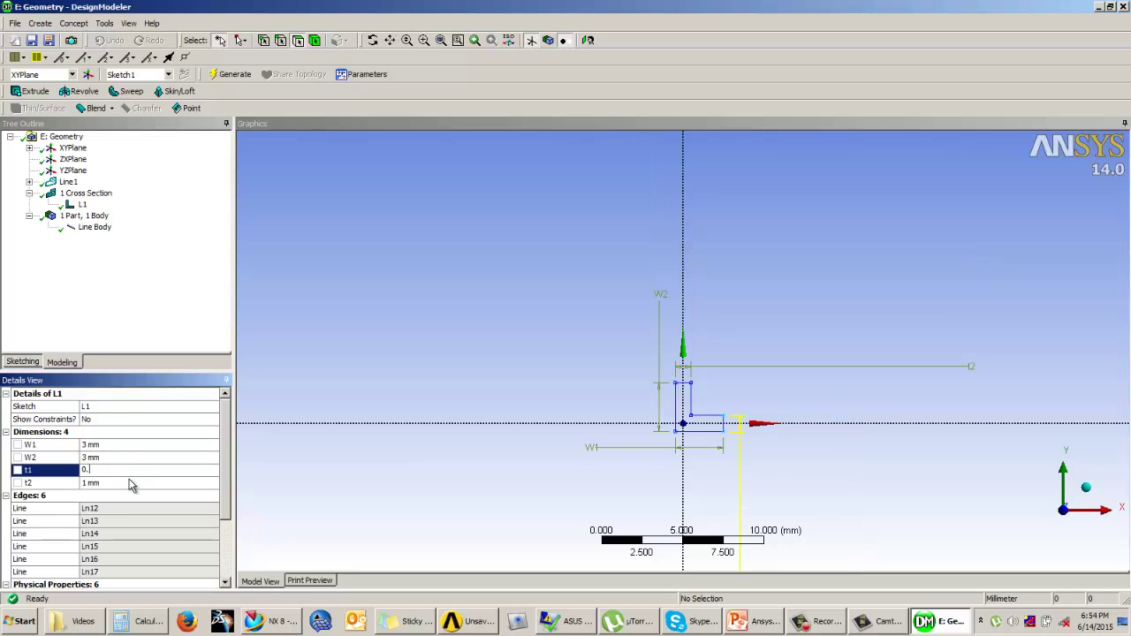
pyautogui.write('5')
pyautogui.press('Return')
pyautogui.click(104, 483)
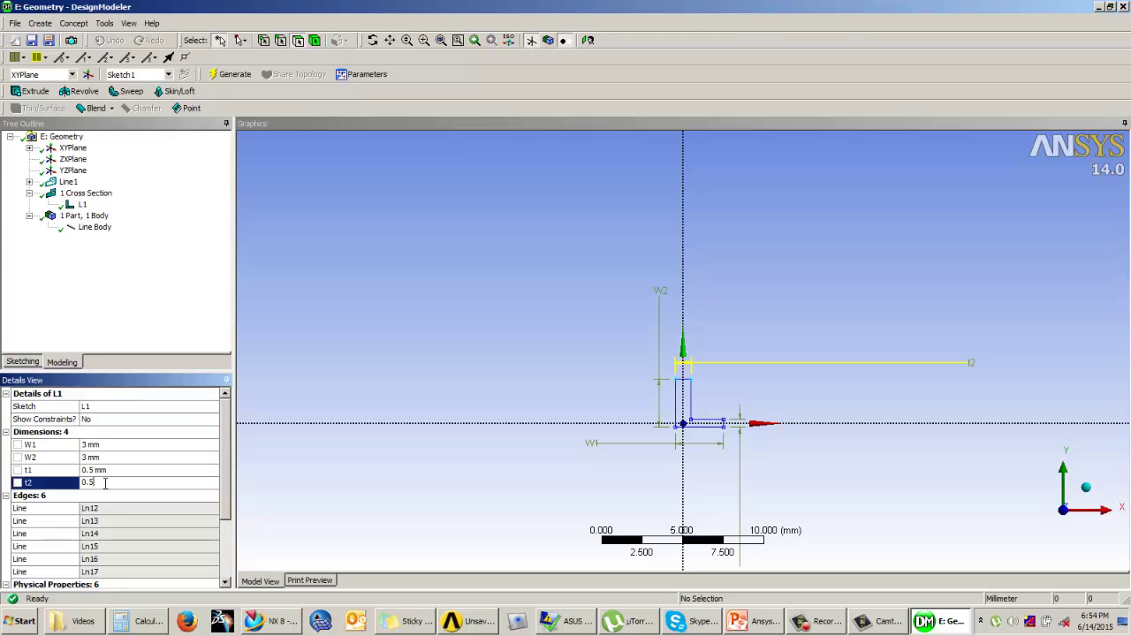
pyautogui.press('Return')
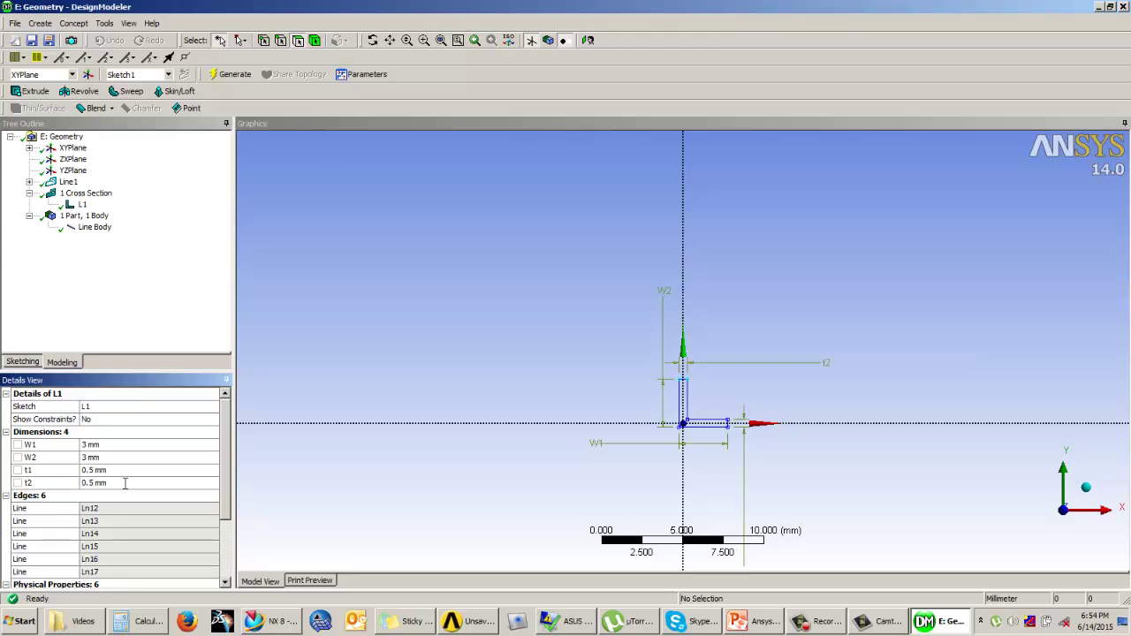
pyautogui.click(111, 305)
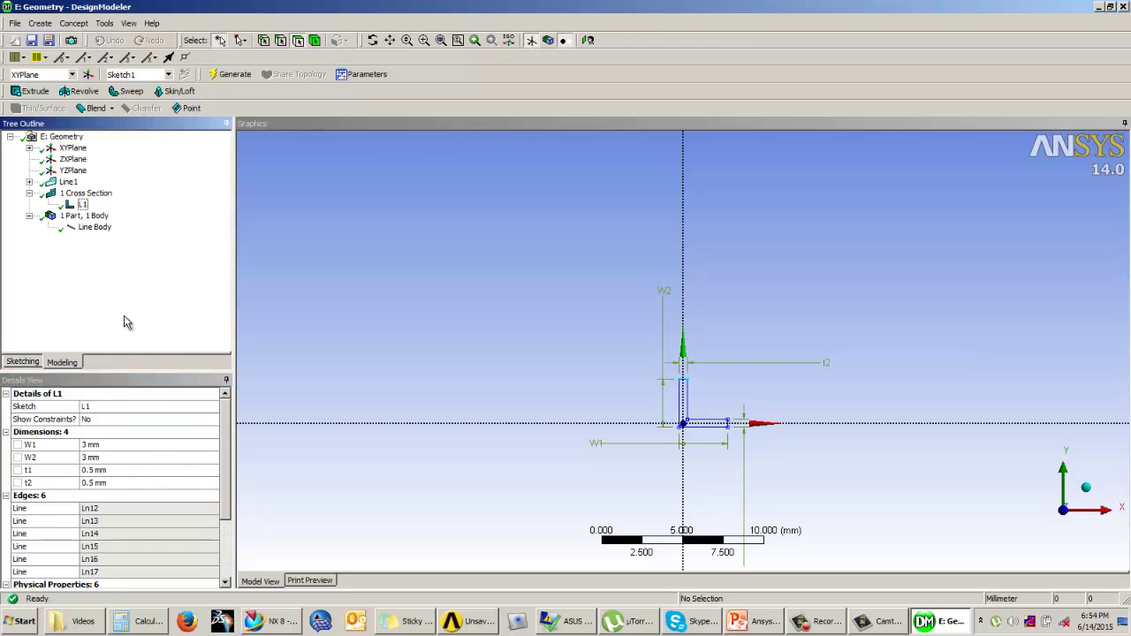
# Assign the cross section L1 to the line body and clear the selection.
pyautogui.click(100, 230)
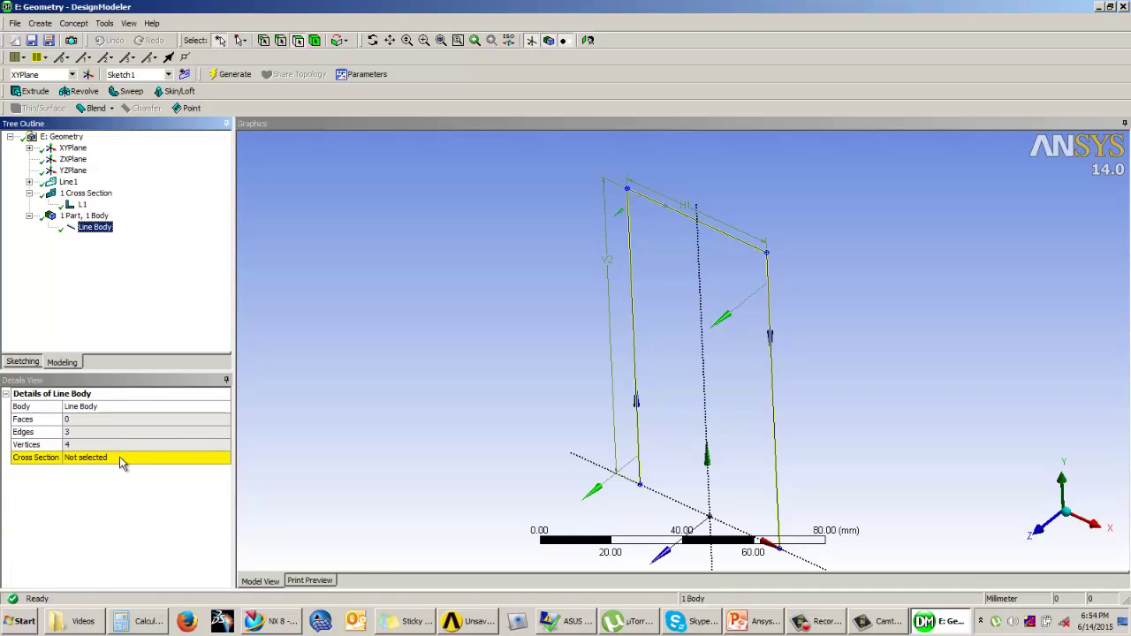
pyautogui.click(200, 459)
pyautogui.click(224, 460)
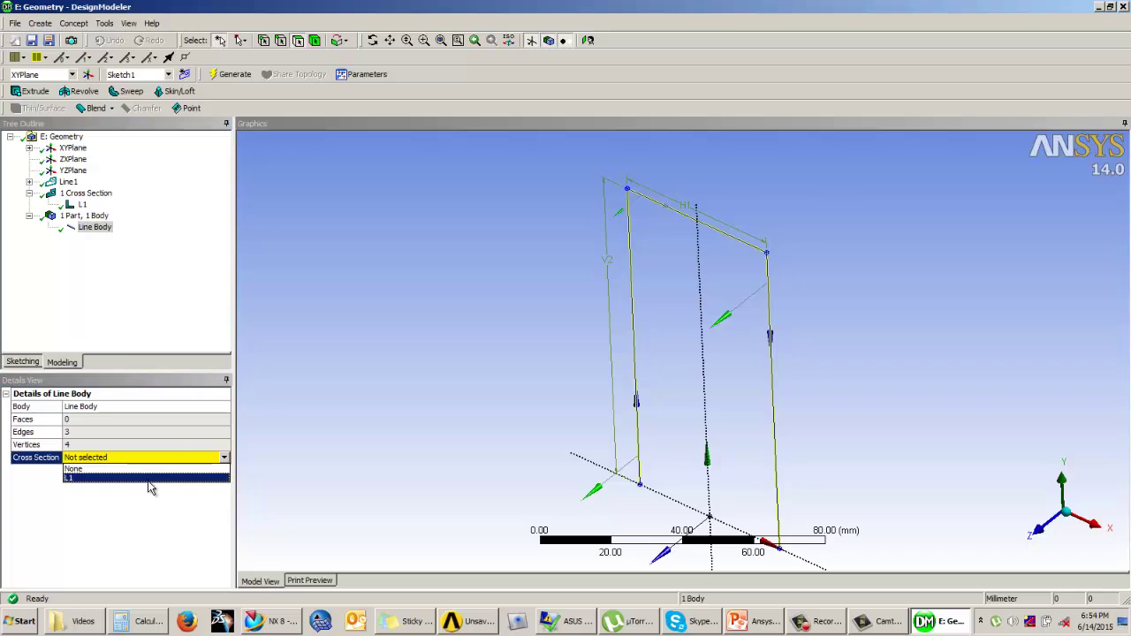
pyautogui.click(148, 479)
pyautogui.click(168, 343)
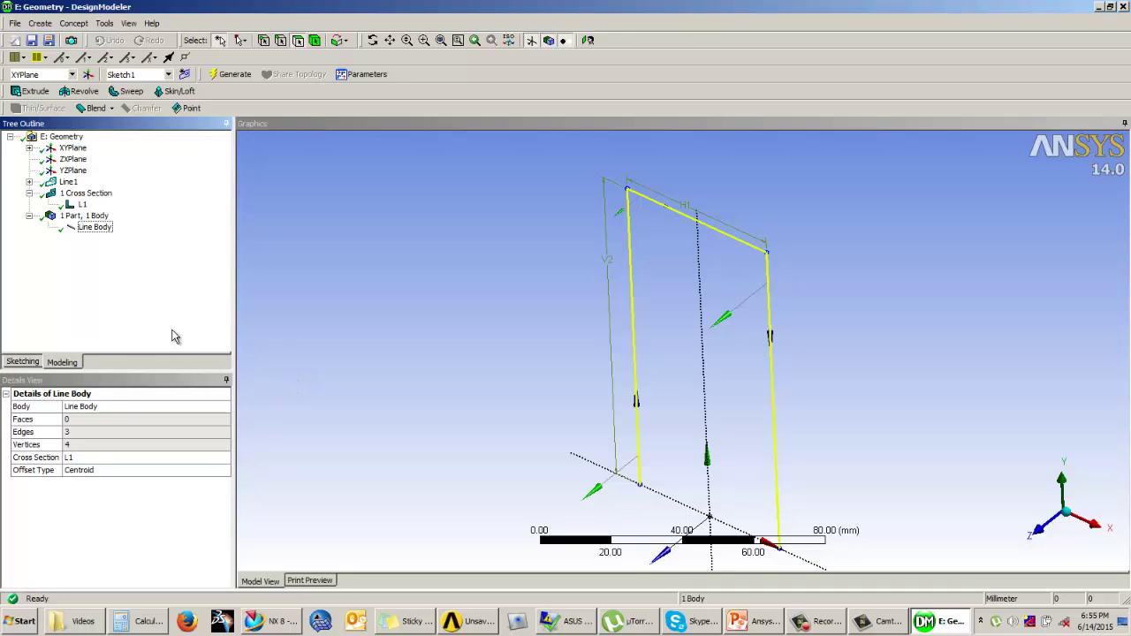
pyautogui.click(442, 366)
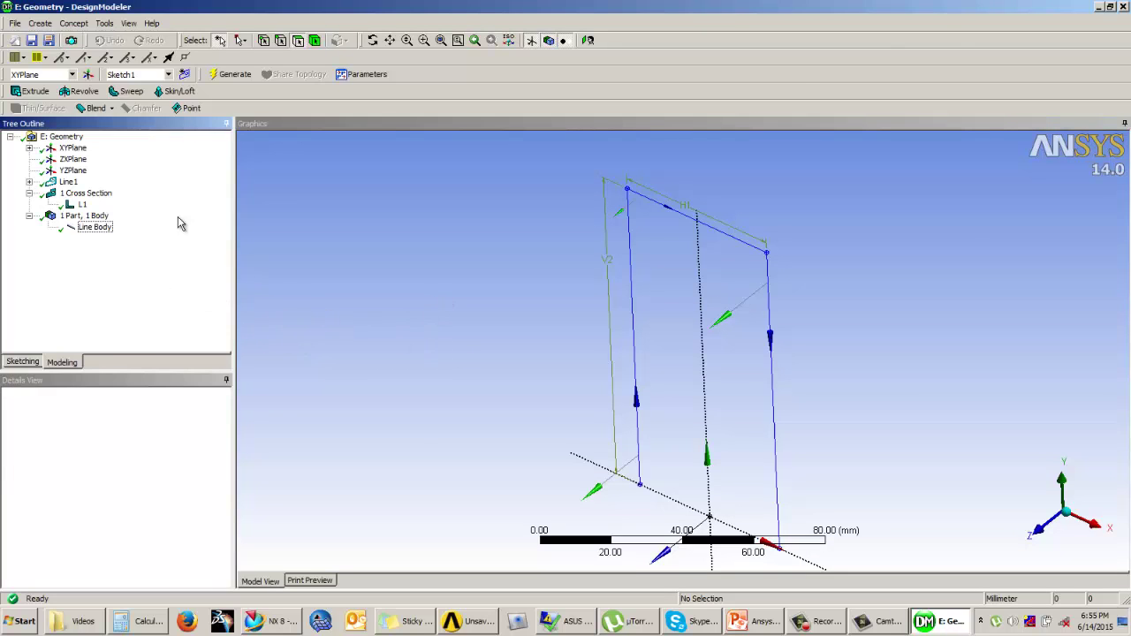
# Display the cross section solids and examine how the L profiles meet at the frame's upper corners.
pyautogui.click(129, 24)
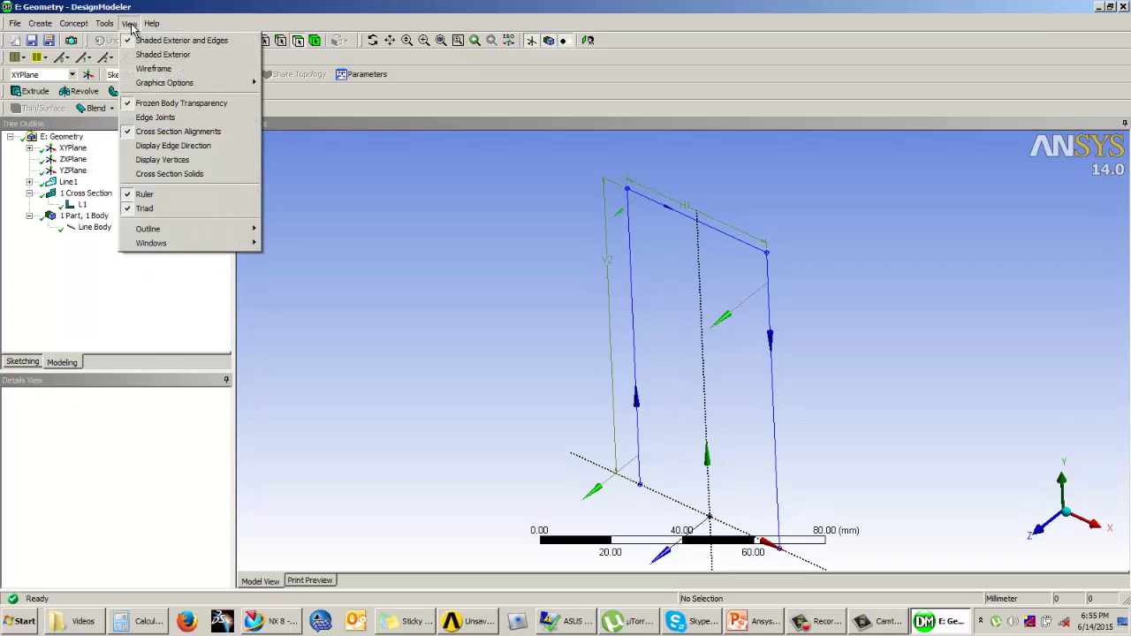
pyautogui.click(163, 174)
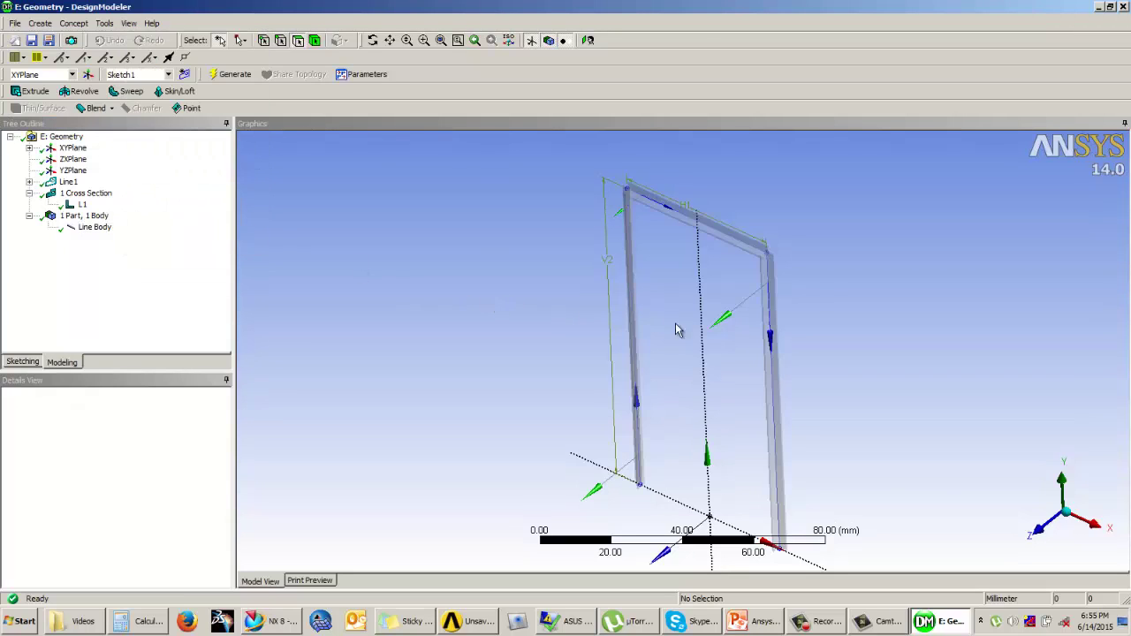
pyautogui.scroll(3, 823, 270)
pyautogui.moveTo(842, 265); pyautogui.dragTo(578, 303, button='middle')
pyautogui.scroll(-5, 578, 303)
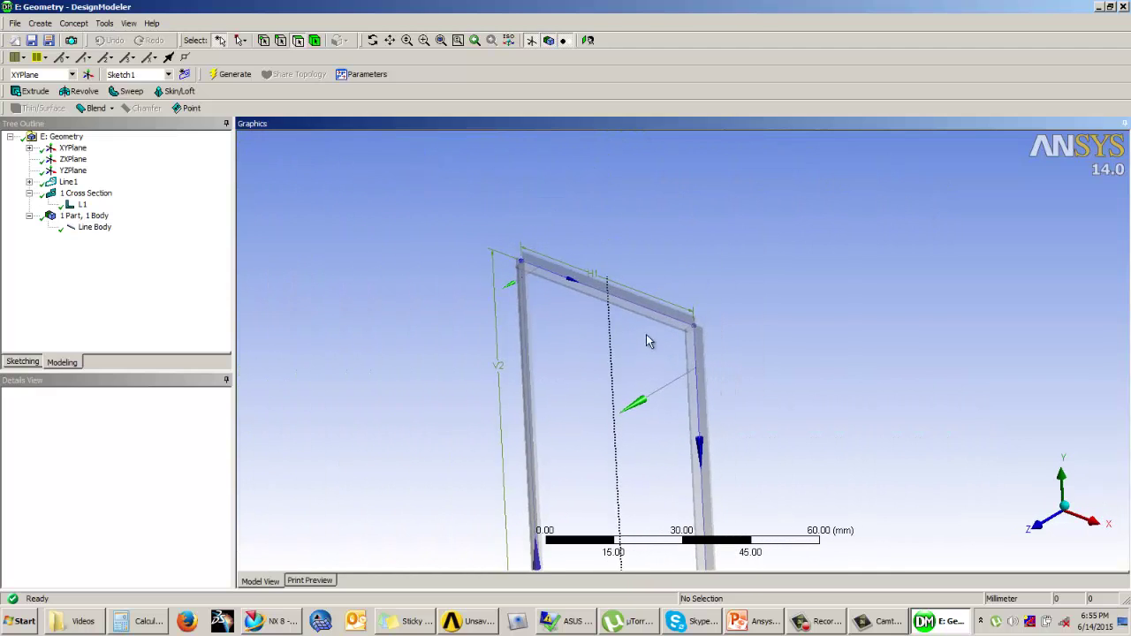
pyautogui.click(95, 227)
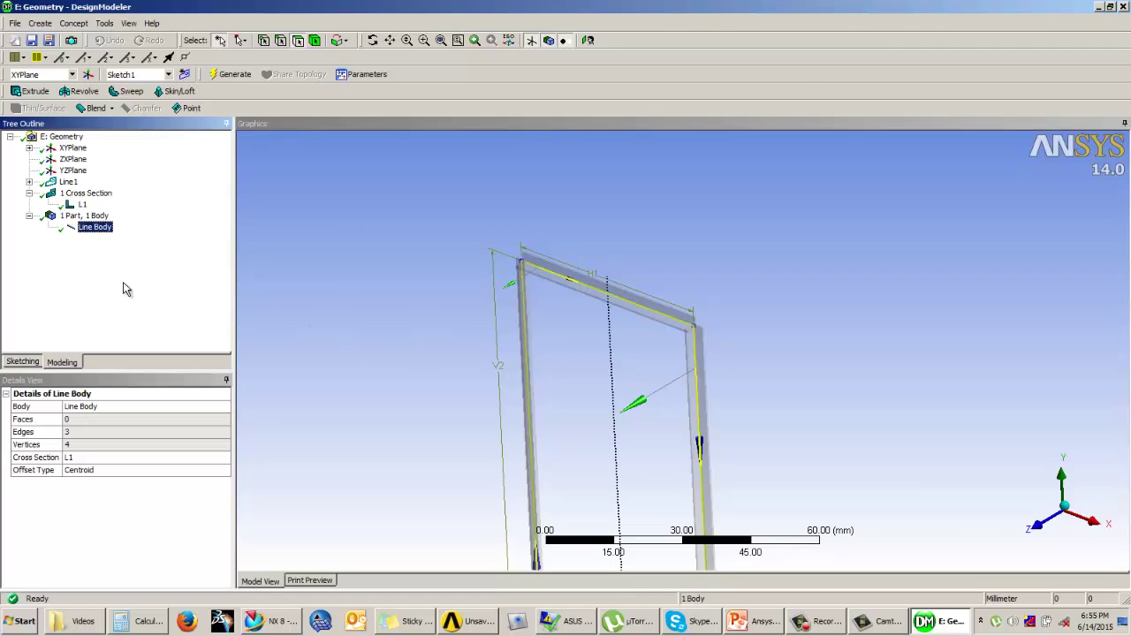
pyautogui.scroll(4, 777, 295)
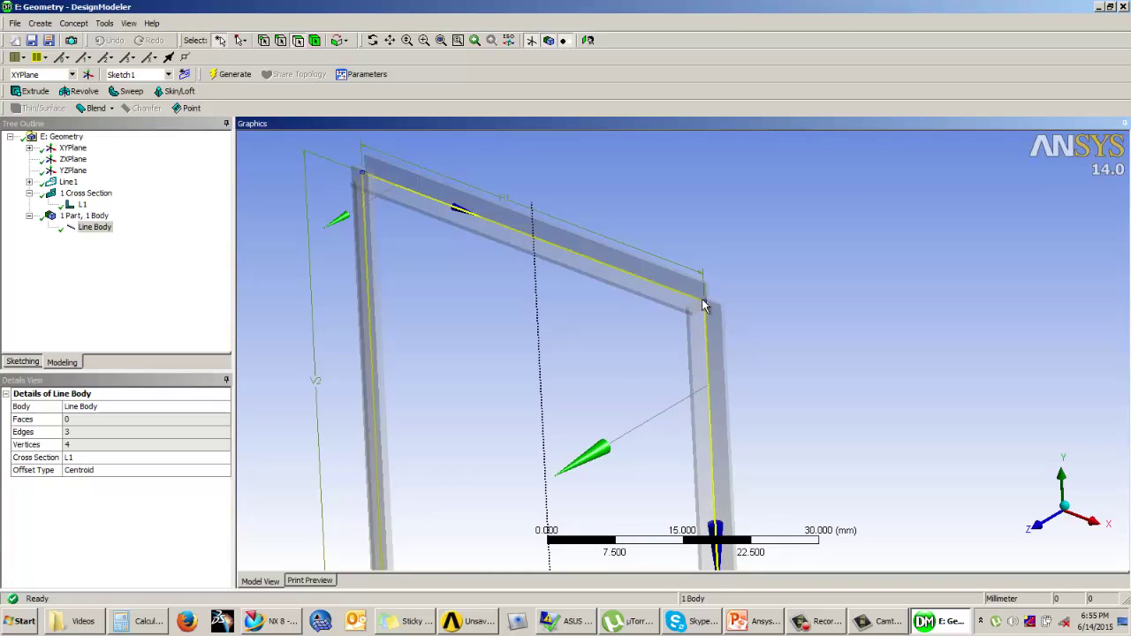
pyautogui.click(589, 331)
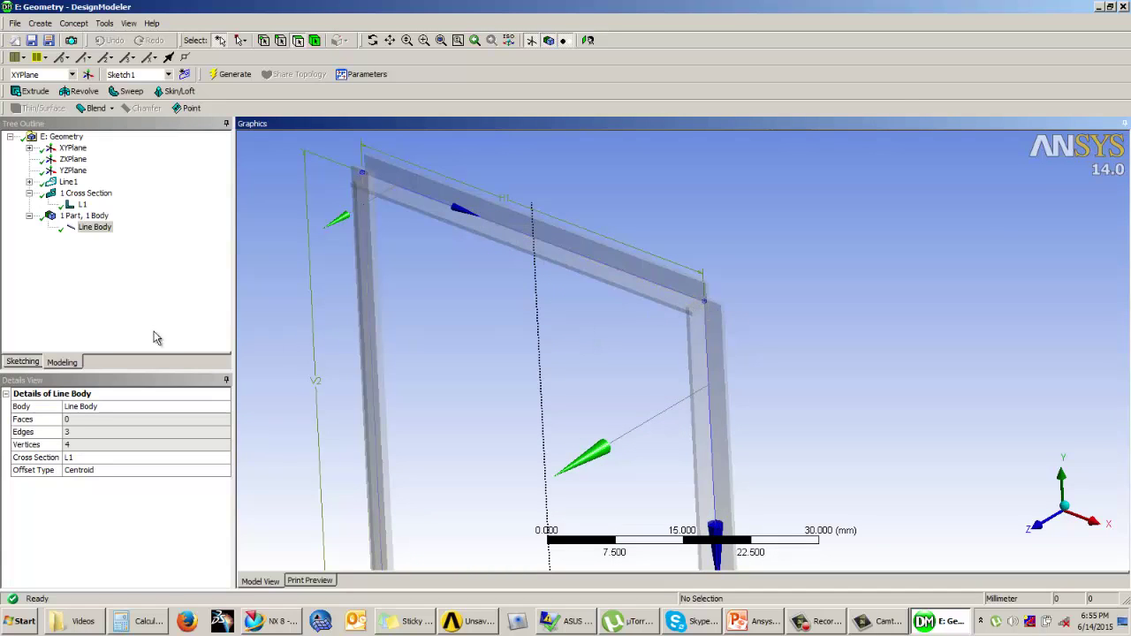
# Rotate the cross section of the frame's negative X leg by 90° and that of the upper line by 180°.
pyautogui.click(375, 308)
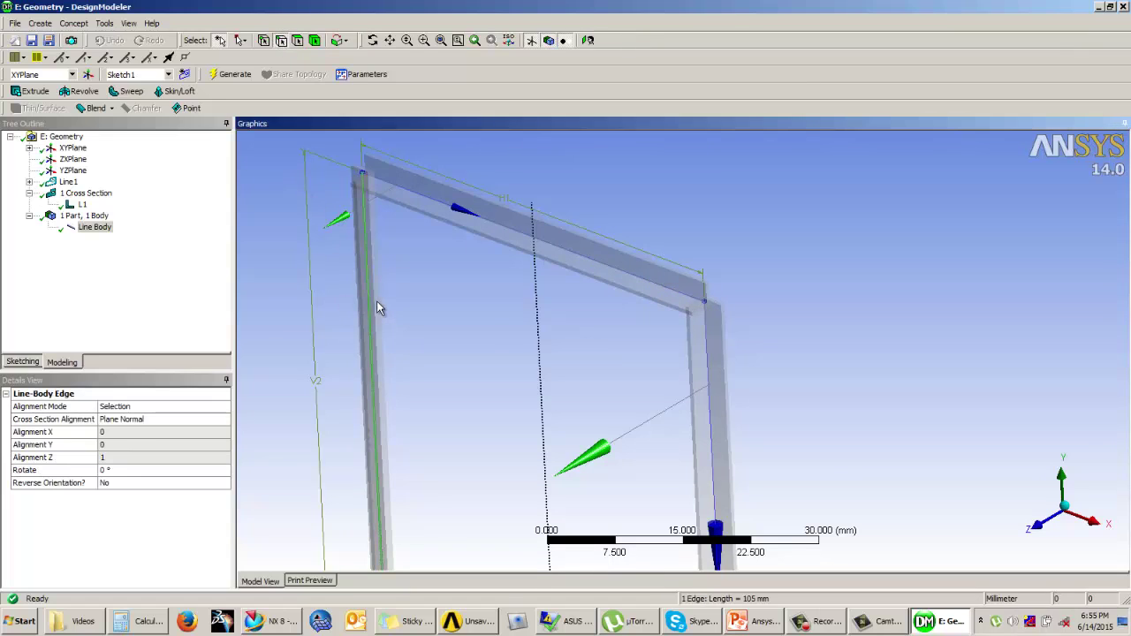
pyautogui.click(120, 471)
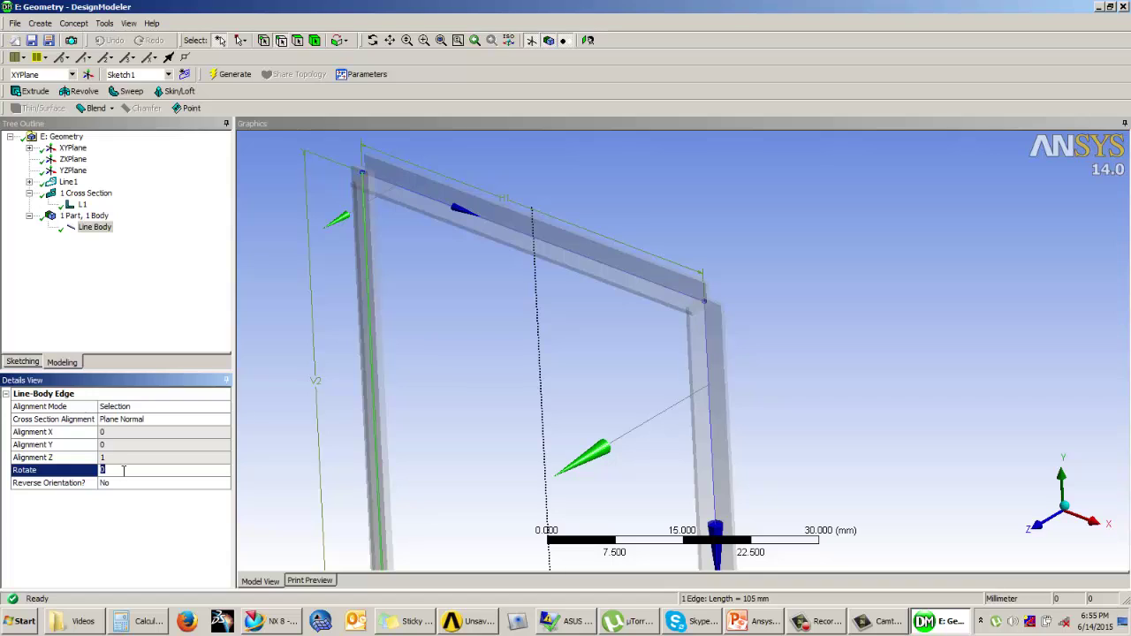
pyautogui.press('Return')
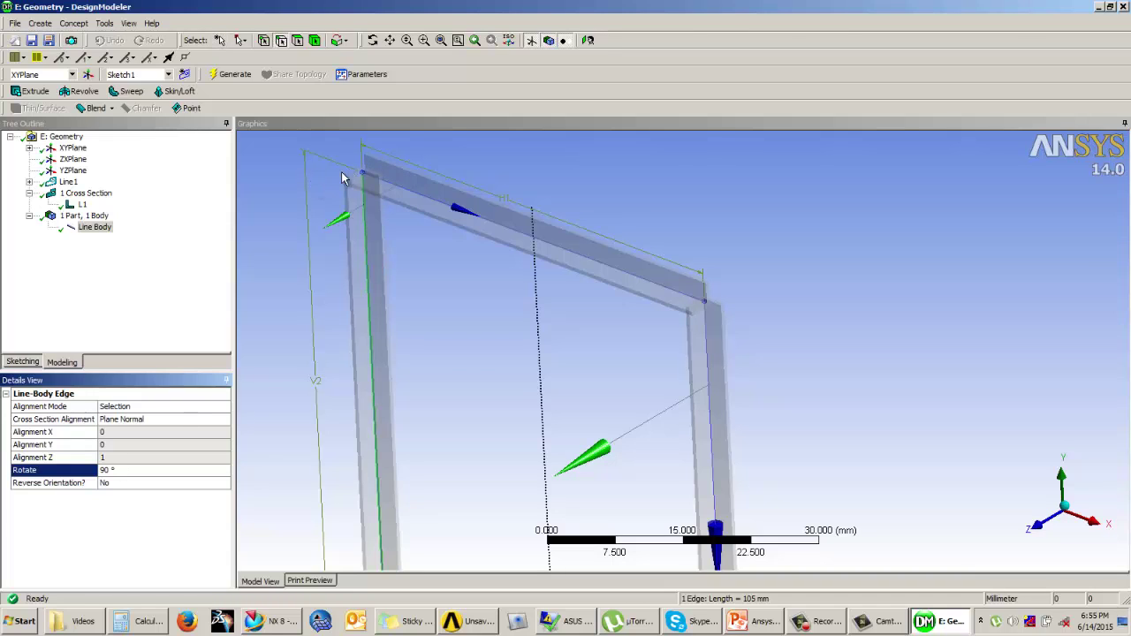
pyautogui.click(486, 222)
pyautogui.click(121, 472)
pyautogui.write('180')
pyautogui.press('Return')
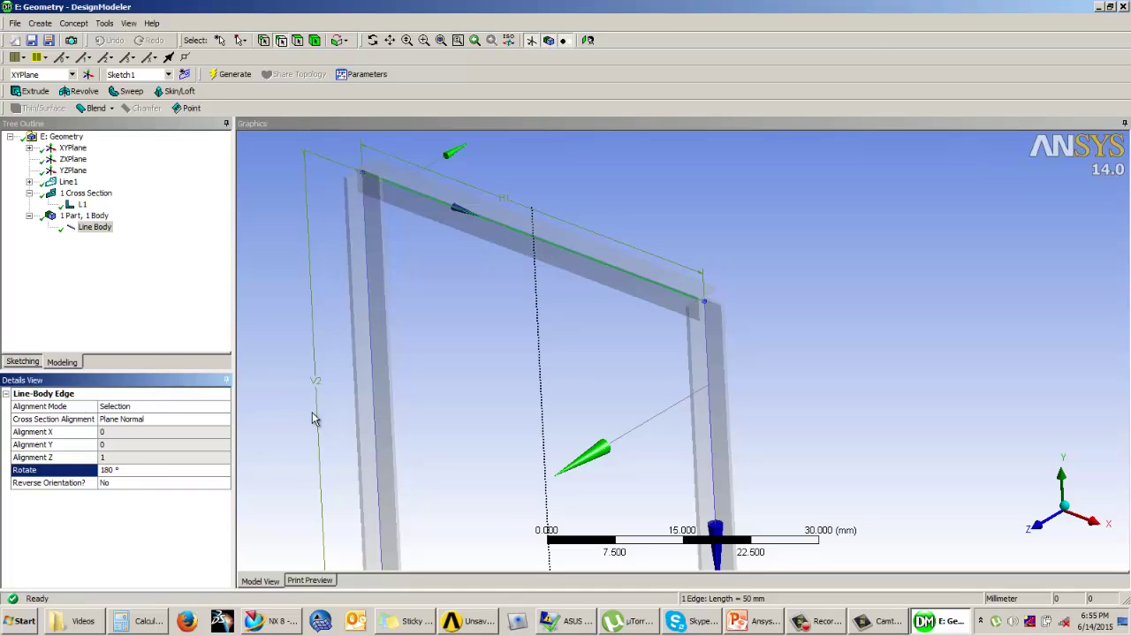
# Rotate the cross section of the positive X leg so its alignment arrow points inward along negative X, and check the whole frame.
pyautogui.click(708, 382)
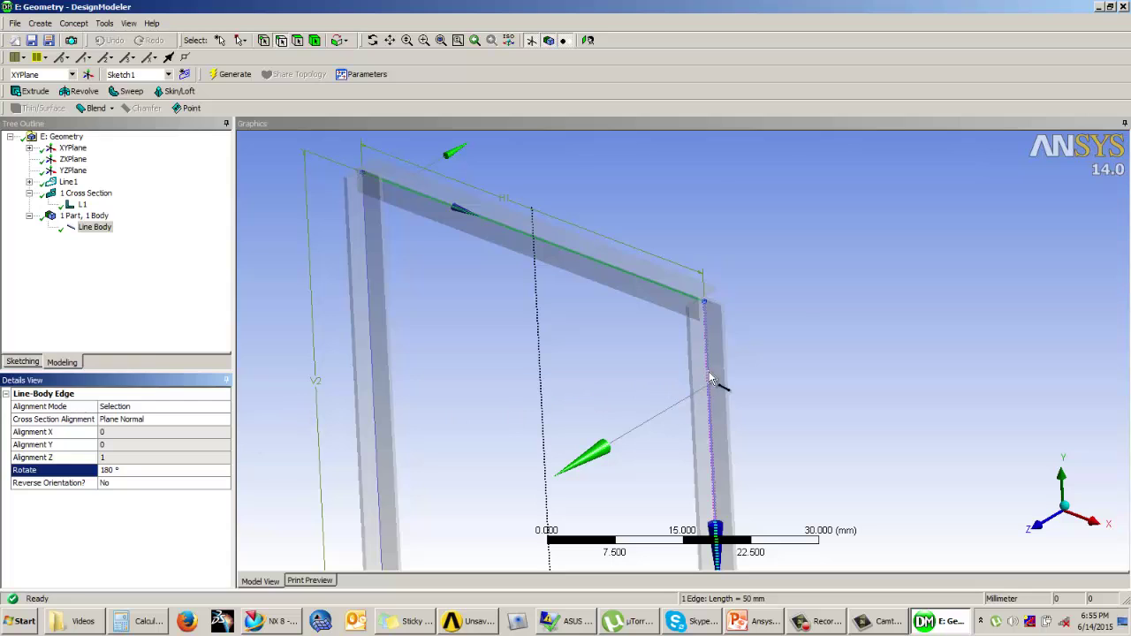
pyautogui.click(183, 470)
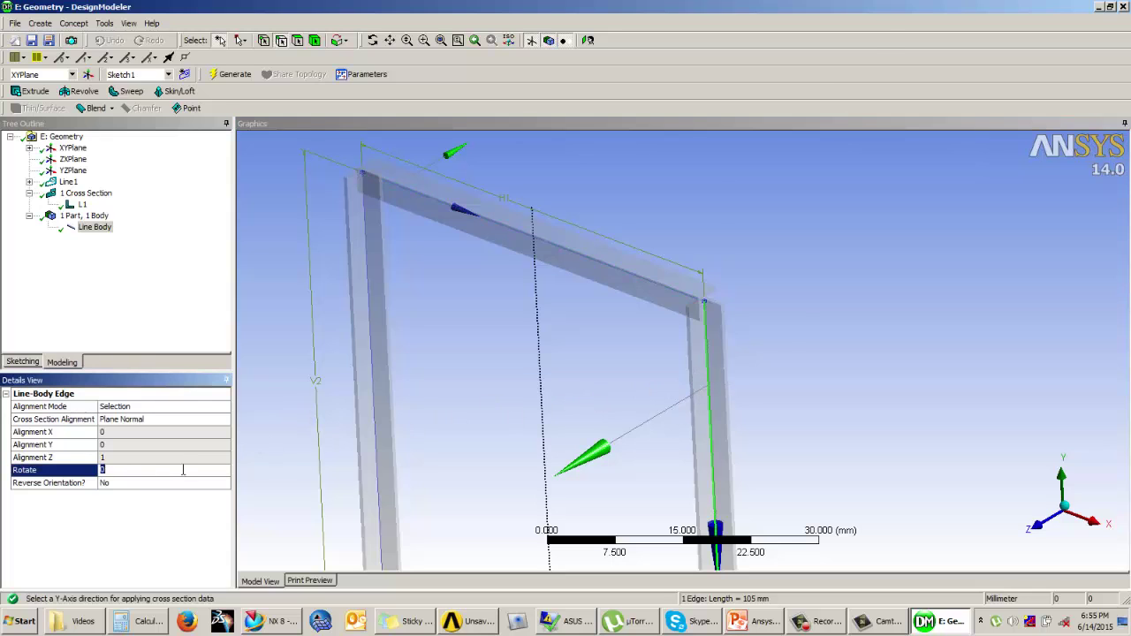
pyautogui.press('Return')
pyautogui.click(477, 334)
pyautogui.moveTo(476, 334)
pyautogui.mouseDown(button='middle')
pyautogui.moveTo(470, 323)
pyautogui.moveTo(480, 348)
pyautogui.moveTo(586, 373)
pyautogui.moveTo(478, 319)
pyautogui.mouseUp(button='middle')
pyautogui.scroll(-6, 518, 316)
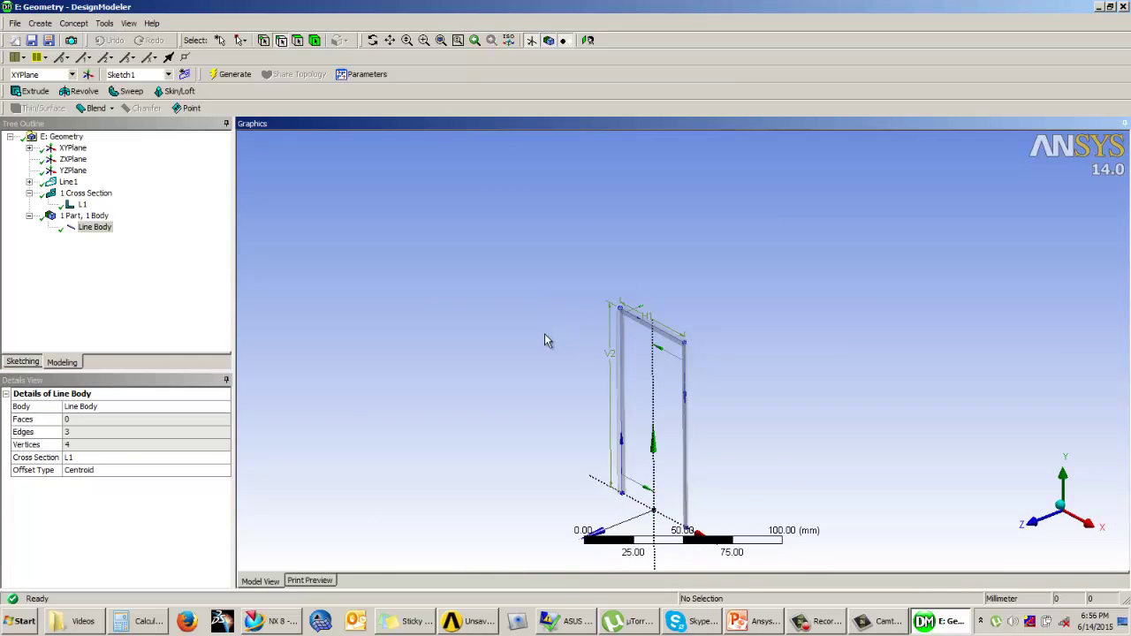
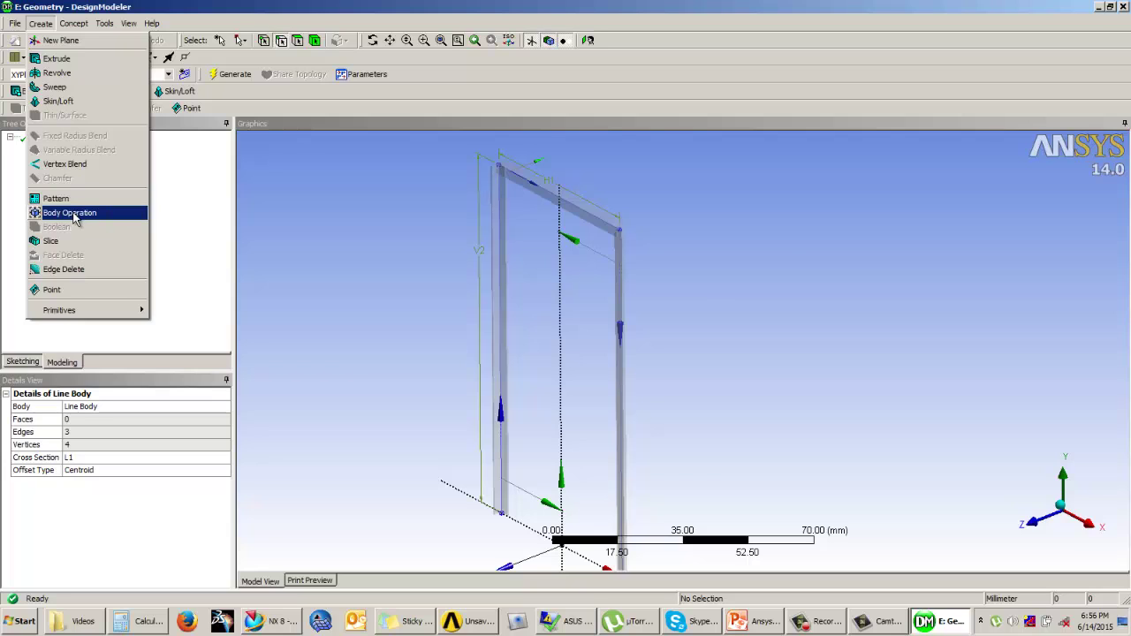
# Start a body operation of type Translate and apply the frame's line body as the body to move.
pyautogui.click(67, 214)
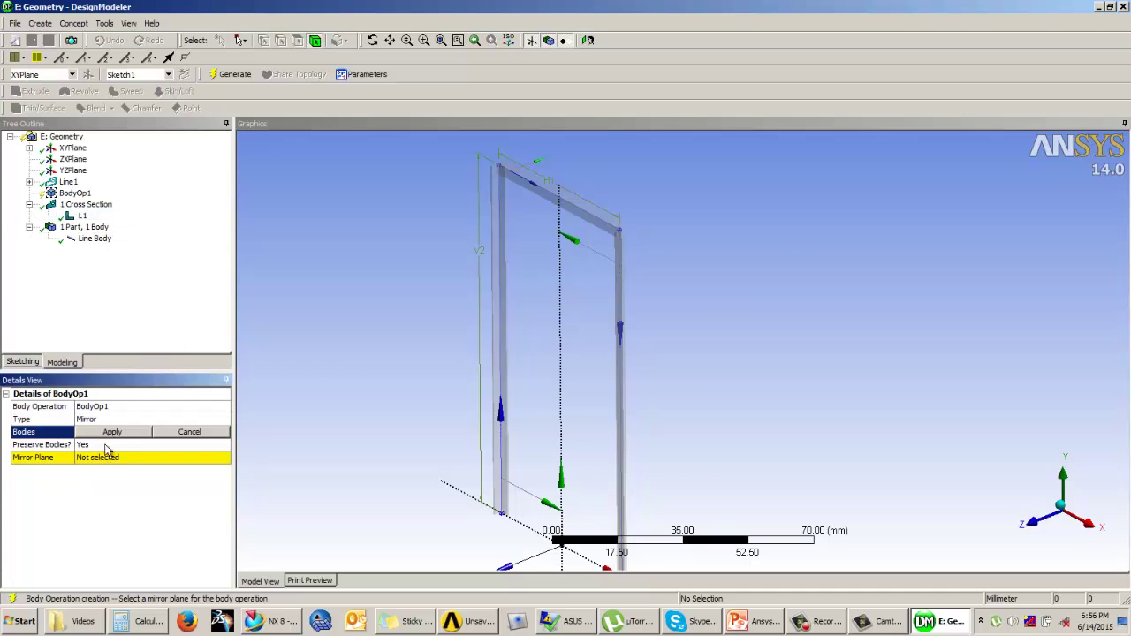
pyautogui.click(209, 422)
pyautogui.click(226, 421)
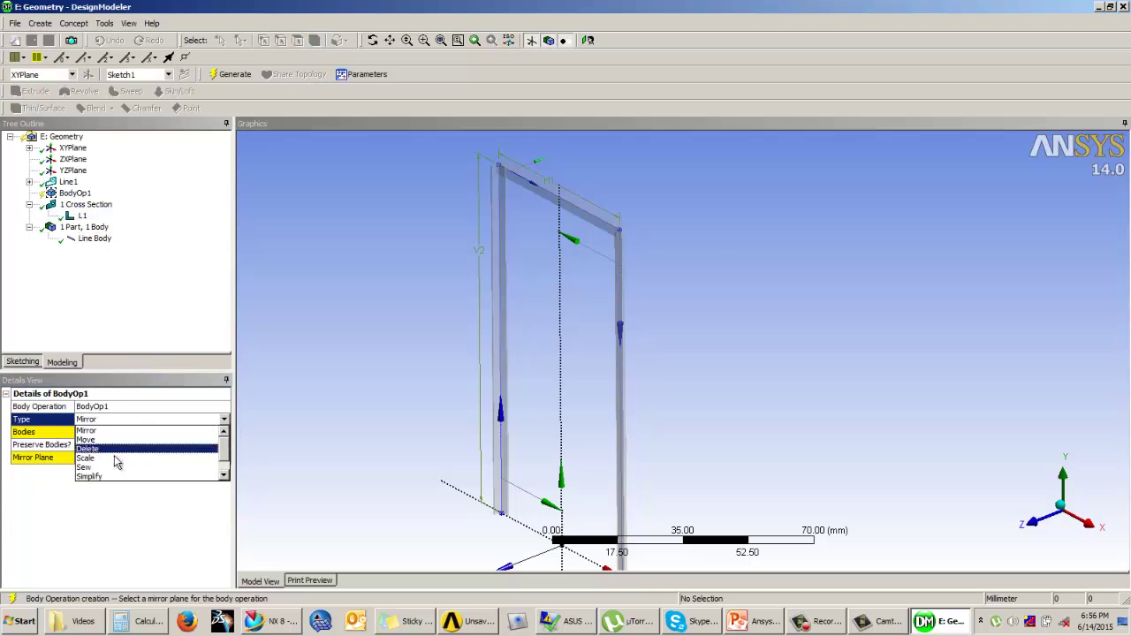
pyautogui.scroll(-2, 226, 464)
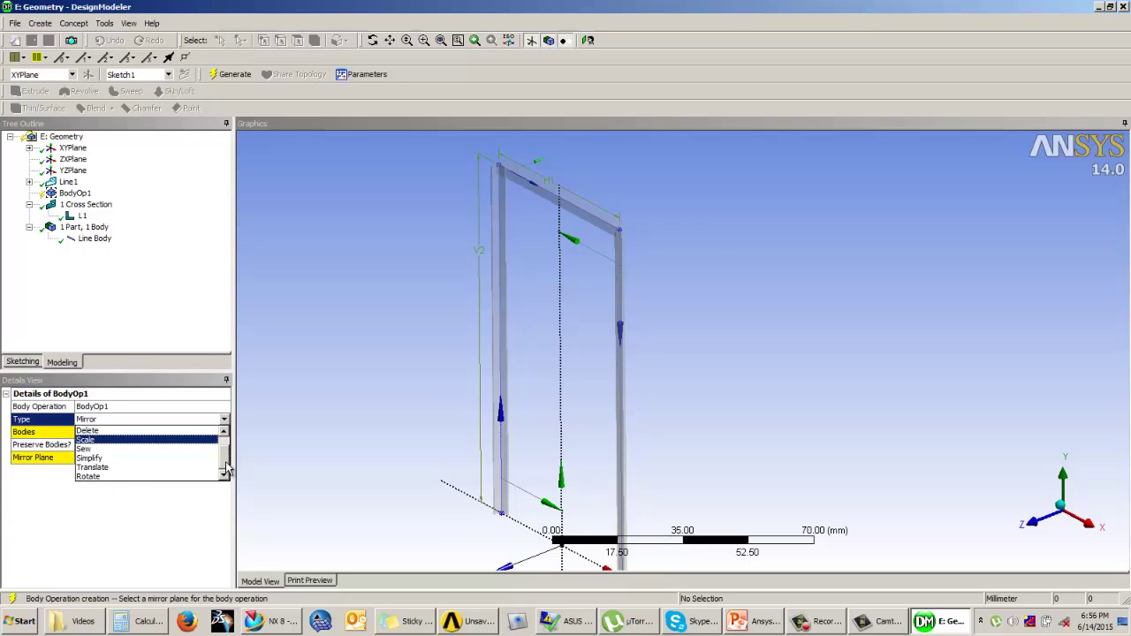
pyautogui.click(128, 467)
pyautogui.click(99, 432)
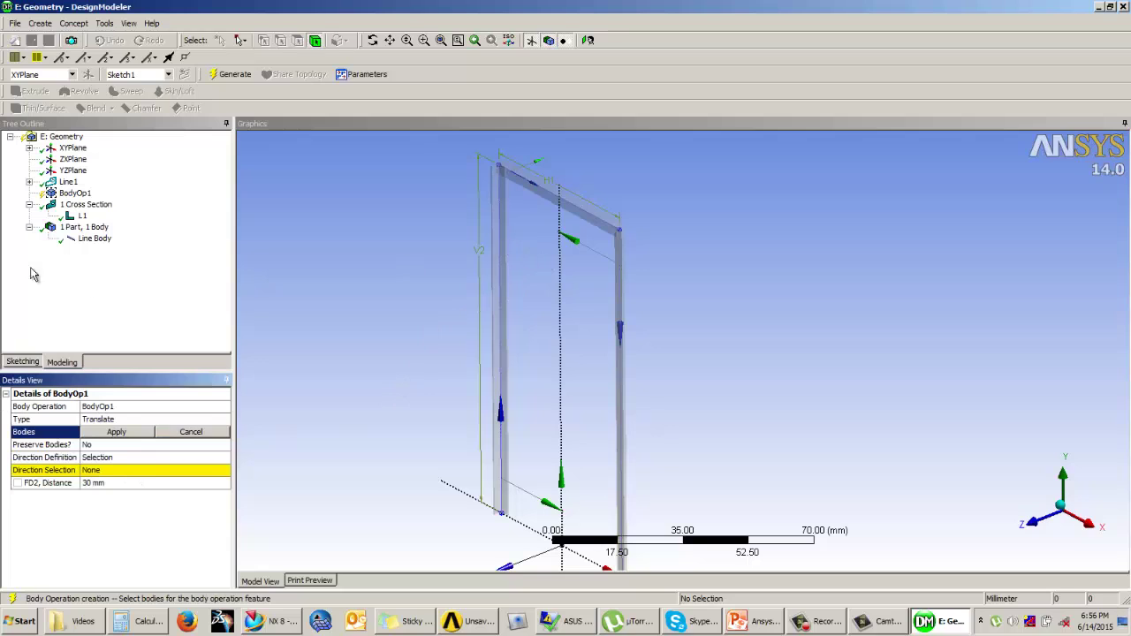
pyautogui.click(99, 240)
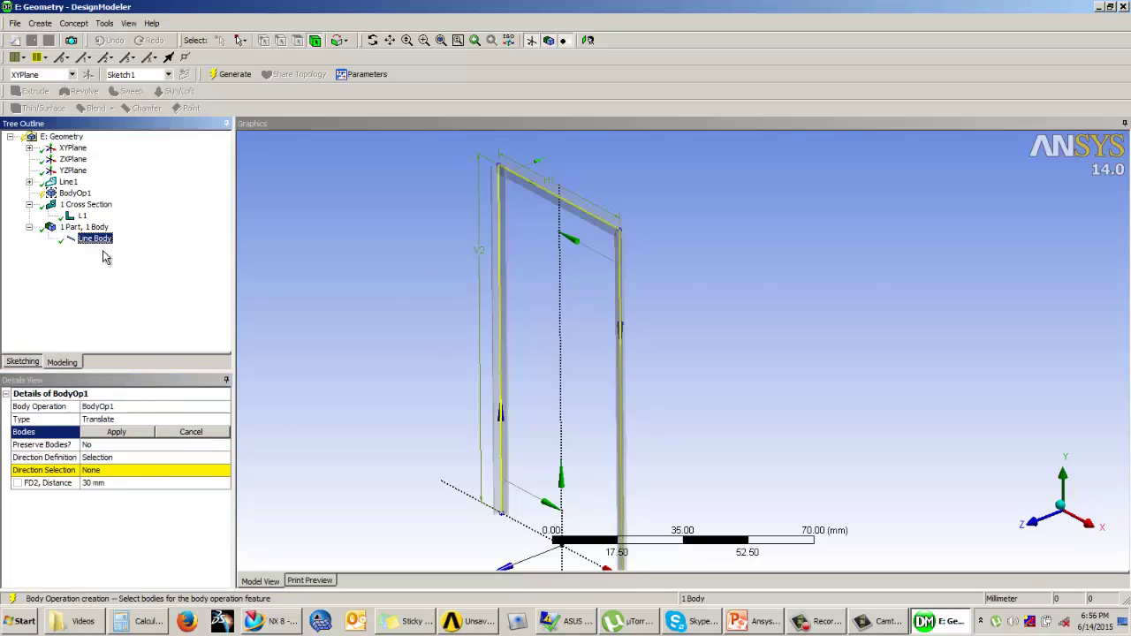
pyautogui.click(97, 433)
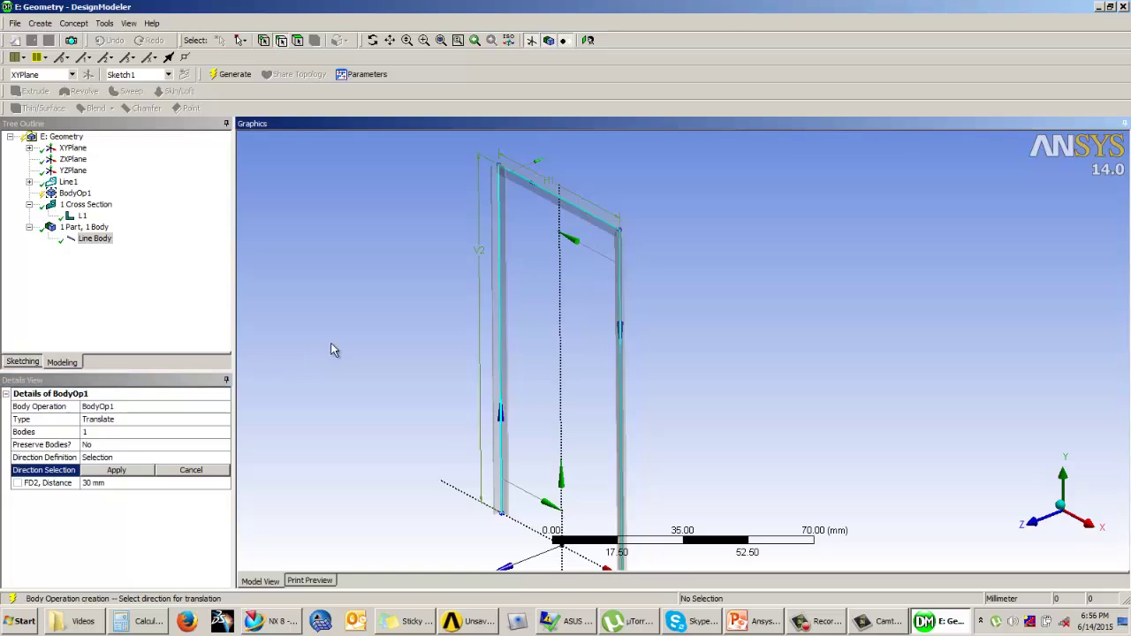
# Define the translation direction by coordinates with a Z offset of 50 mm and generate the moved frame.
pyautogui.scroll(-2, 337, 343)
pyautogui.scroll(-1, 337, 343)
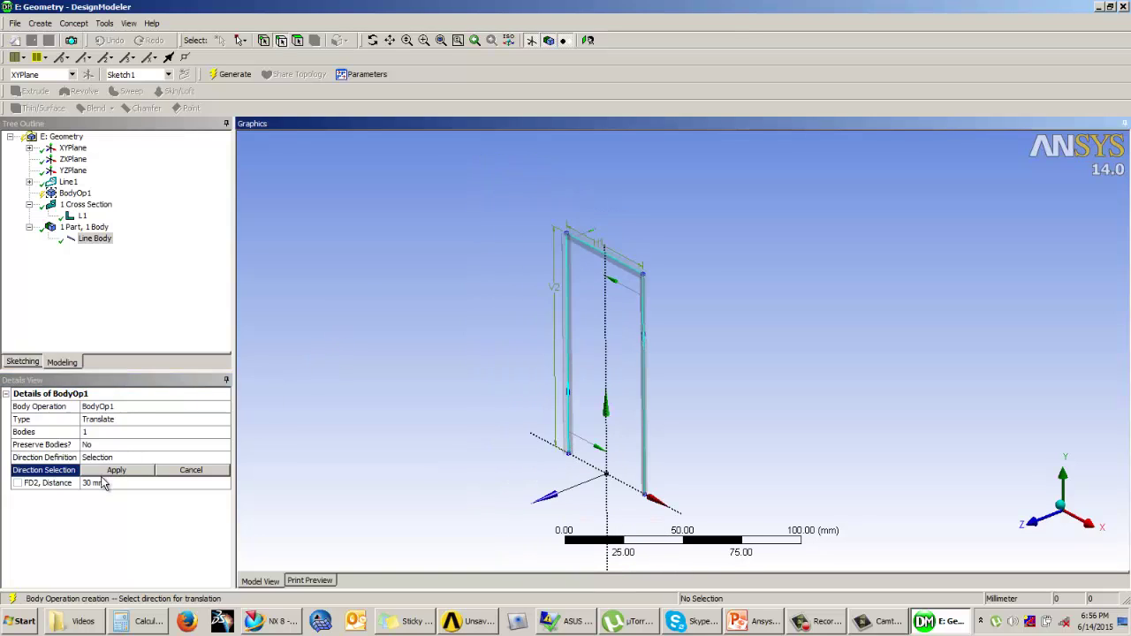
pyautogui.click(164, 458)
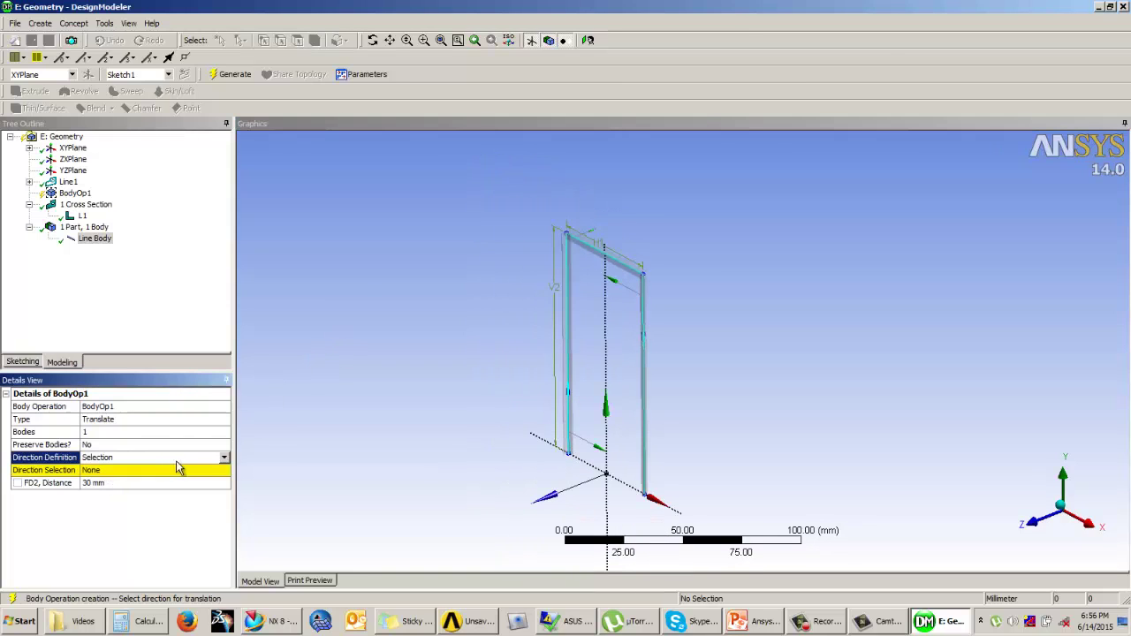
pyautogui.click(224, 458)
pyautogui.click(127, 483)
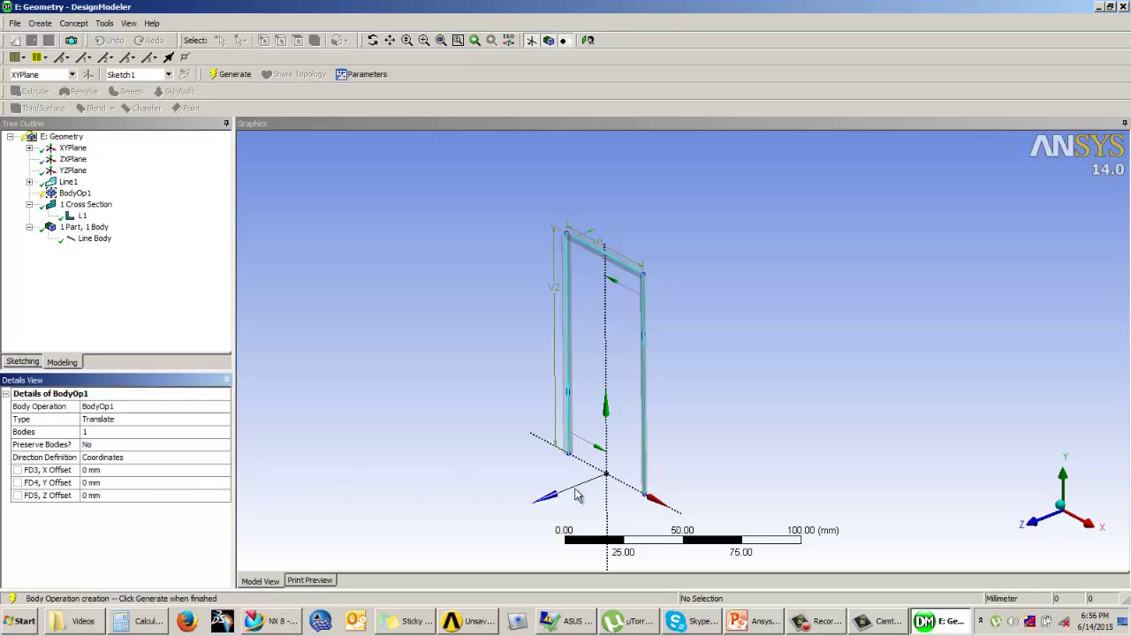
pyautogui.click(123, 495)
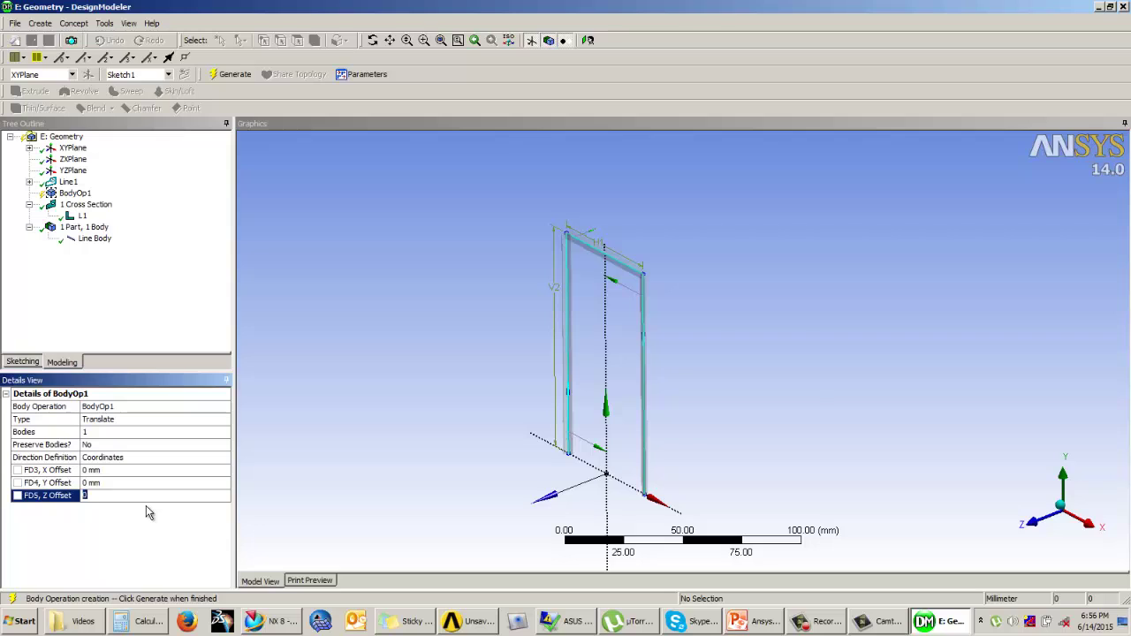
pyautogui.write('50')
pyautogui.press('Return')
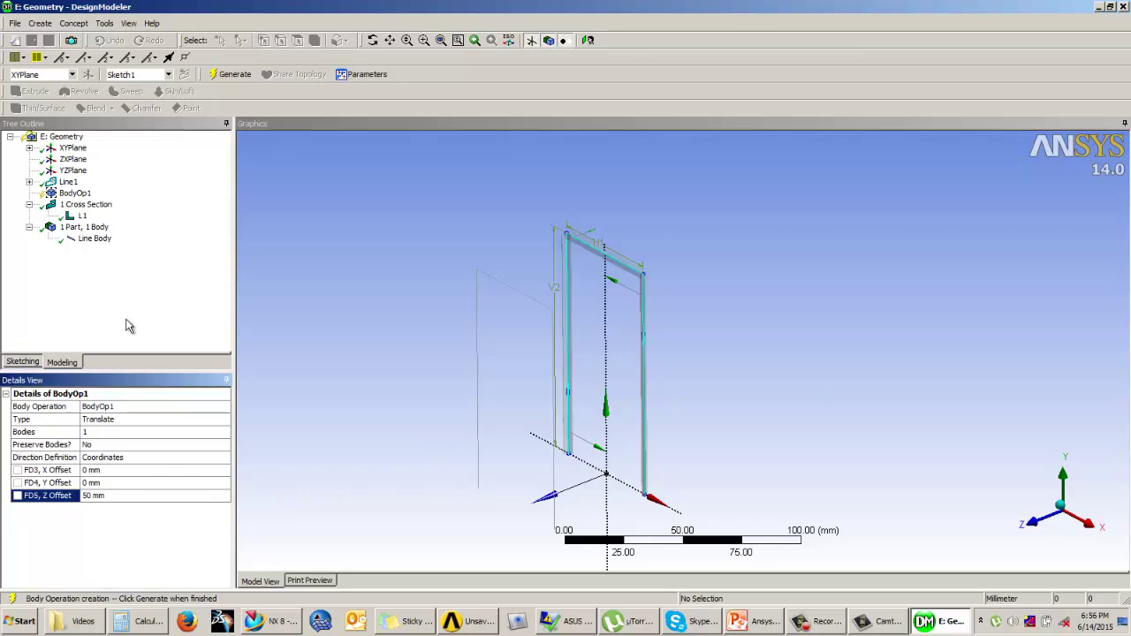
pyautogui.click(232, 74)
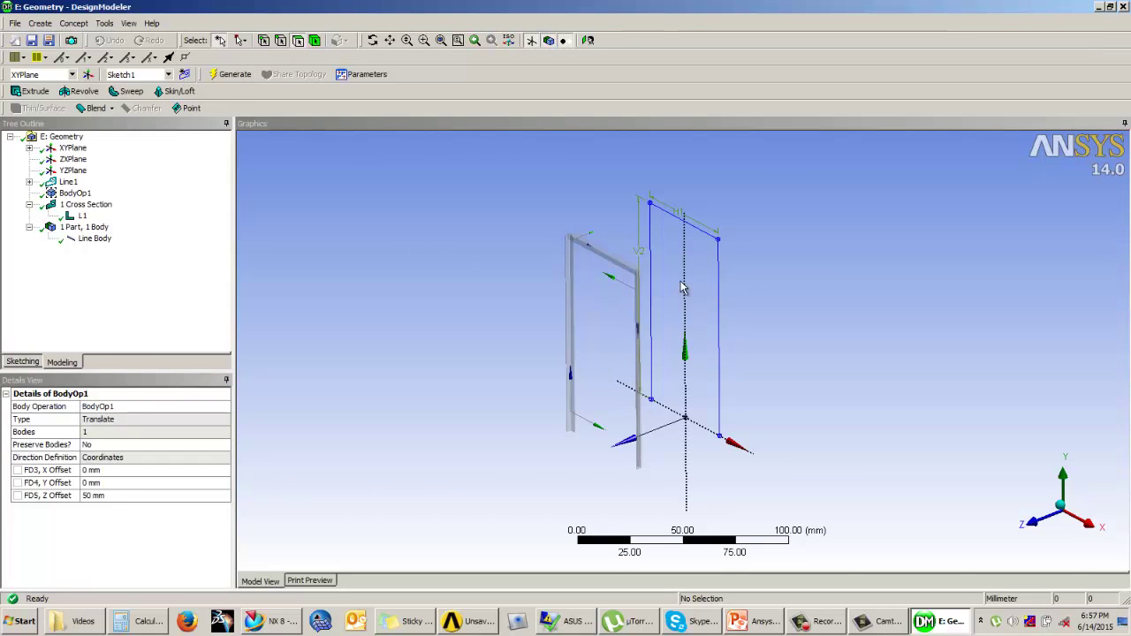
# Generate a new line body from the original frame sketch on the XY plane using Lines From Sketches.
pyautogui.click(733, 285)
pyautogui.scroll(2, 733, 283)
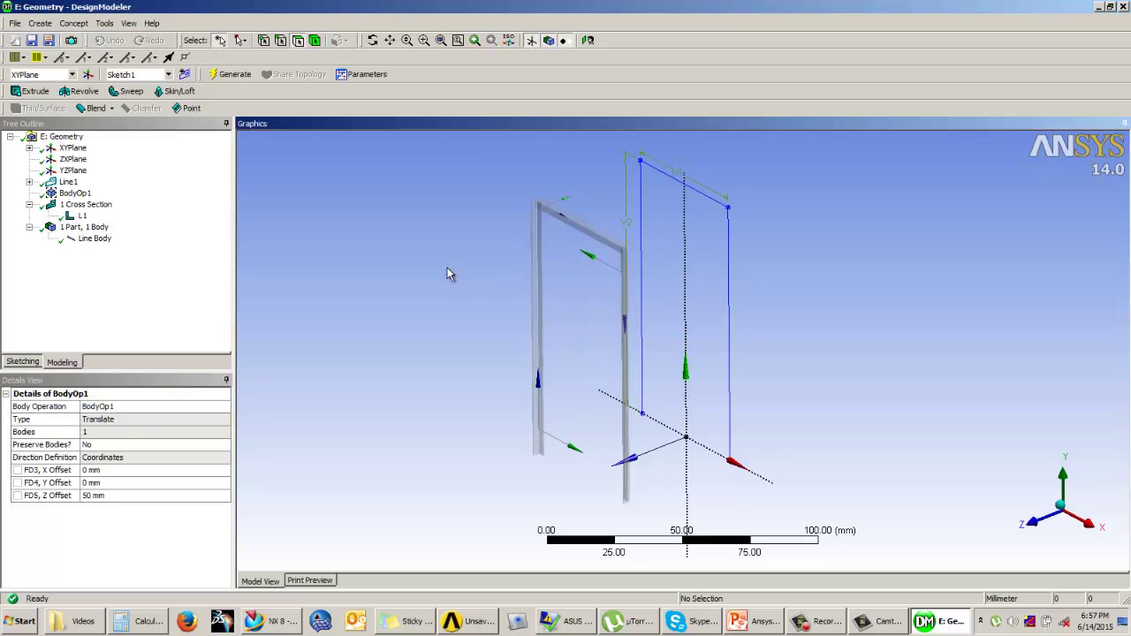
pyautogui.click(75, 23)
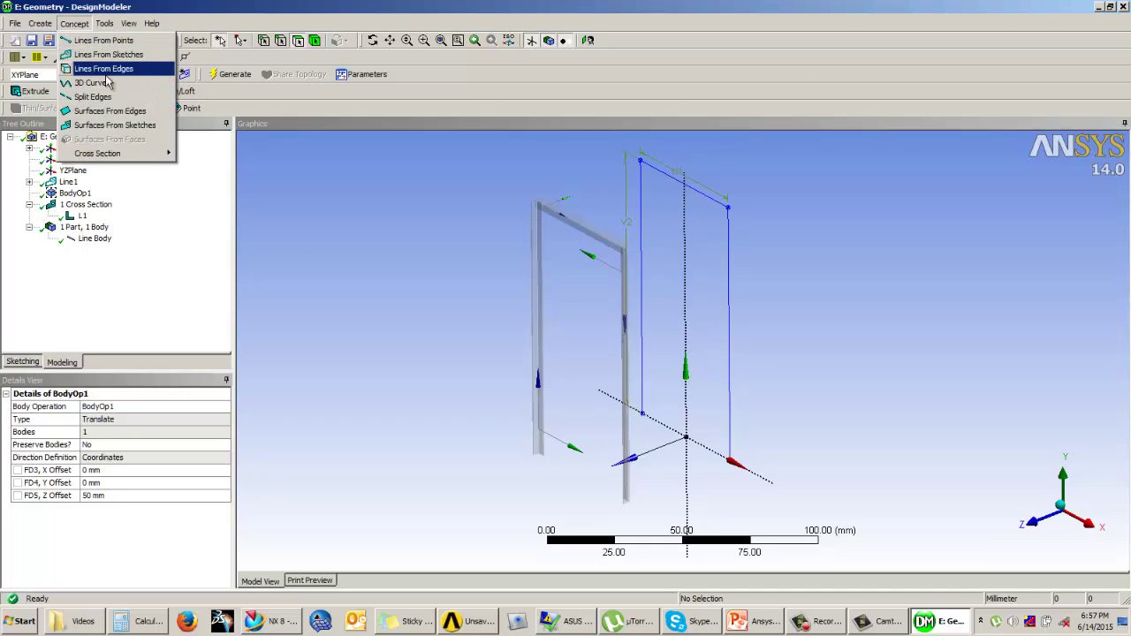
pyautogui.click(108, 54)
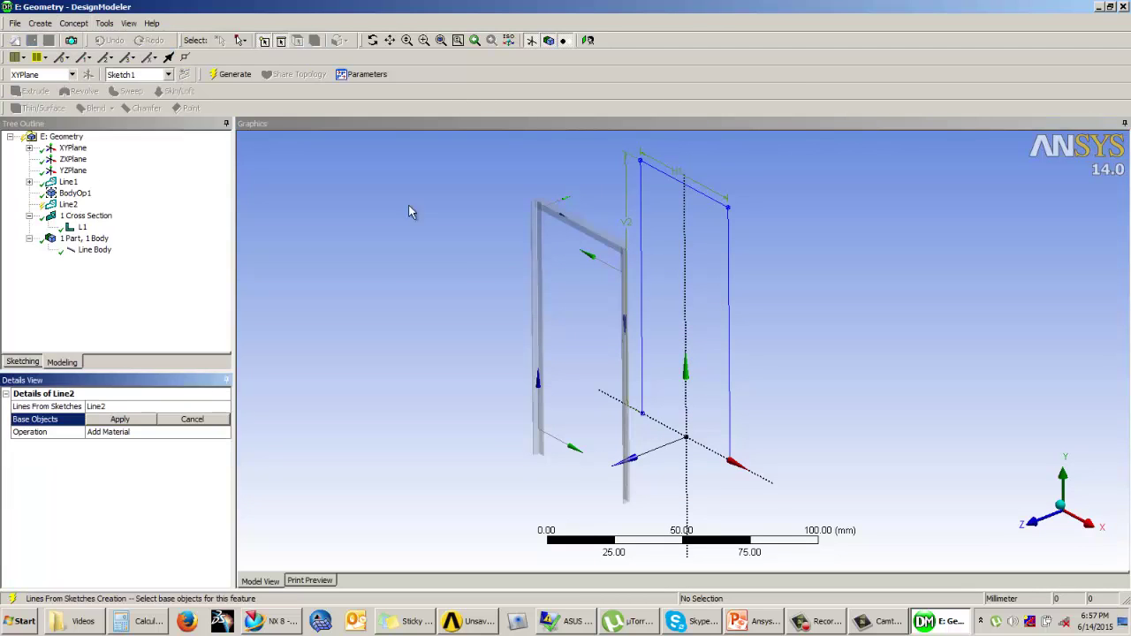
pyautogui.click(643, 226)
pyautogui.click(120, 420)
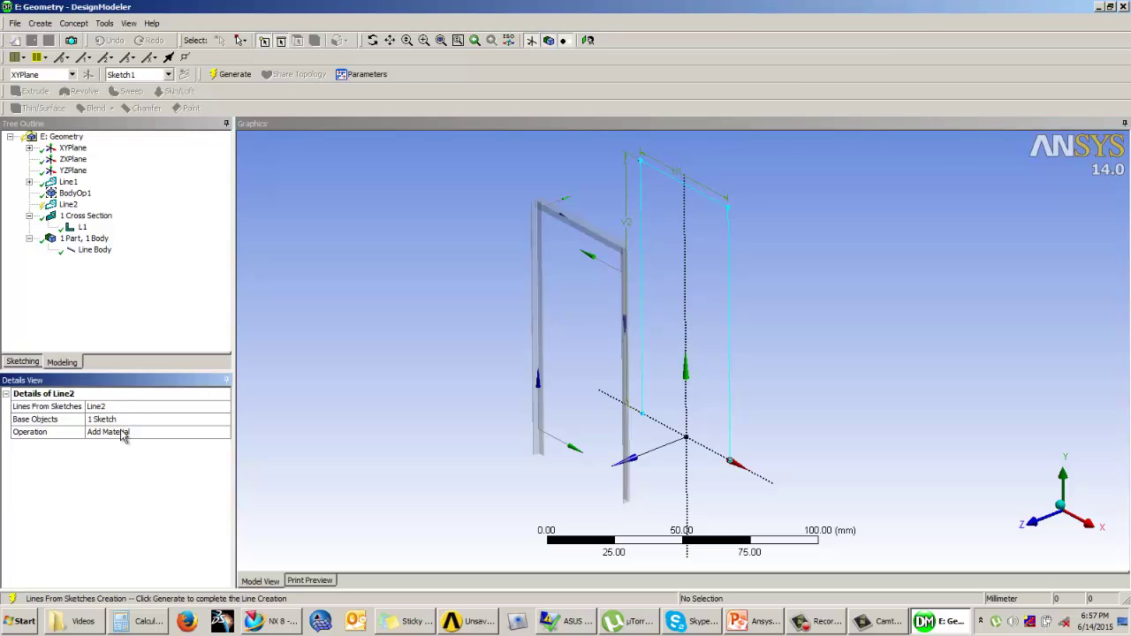
pyautogui.click(232, 75)
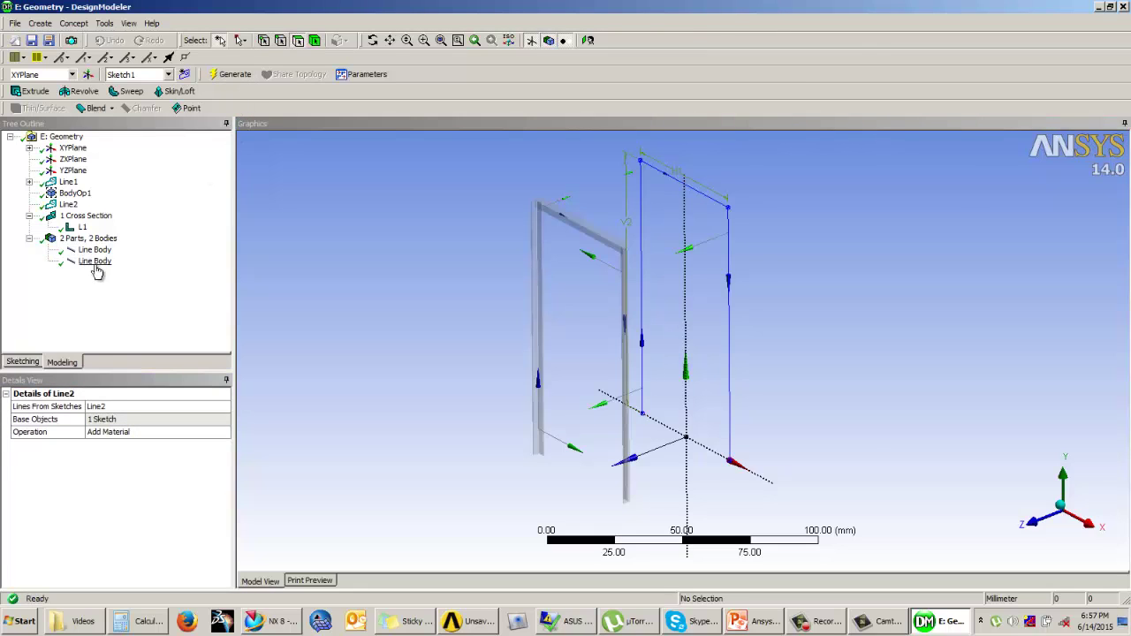
# Assign the cross section L1 to the new line body created from the sketch.
pyautogui.click(98, 263)
pyautogui.click(133, 458)
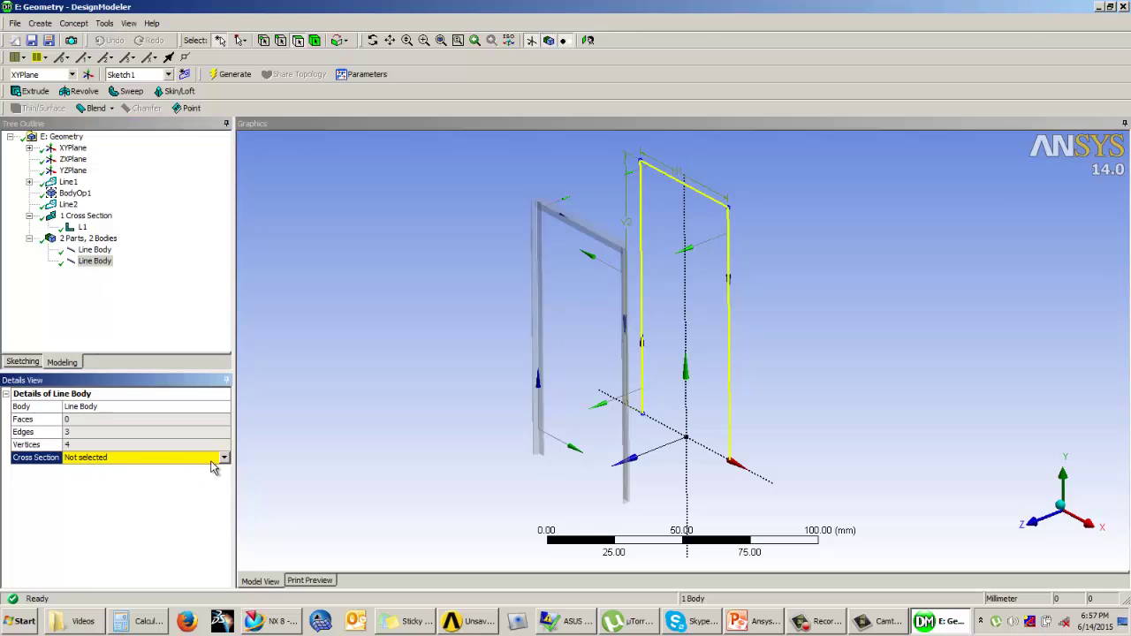
pyautogui.click(226, 457)
pyautogui.click(152, 479)
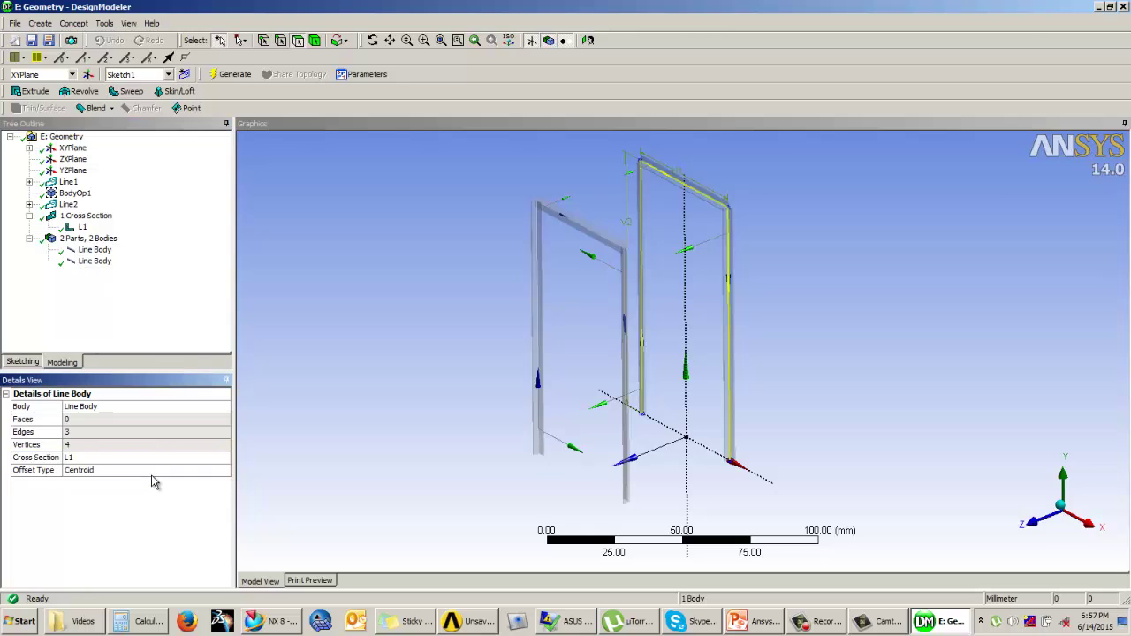
# Define a line from points joining the negative X upper corners of the translated frame and the original frame.
pyautogui.scroll(5, 323, 392)
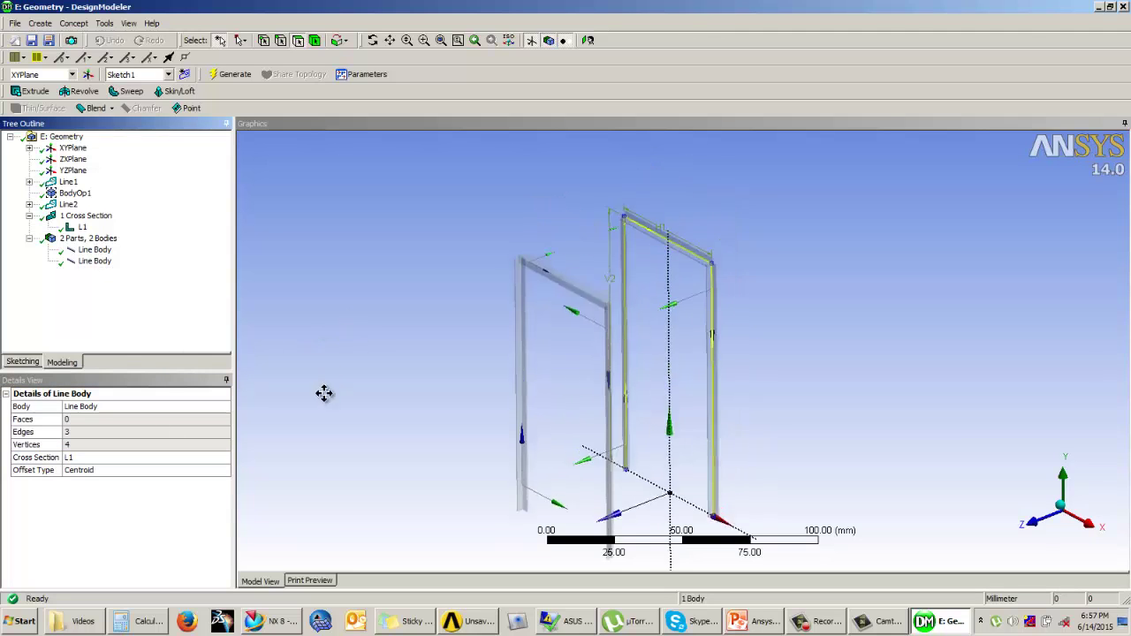
pyautogui.scroll(3, 423, 345)
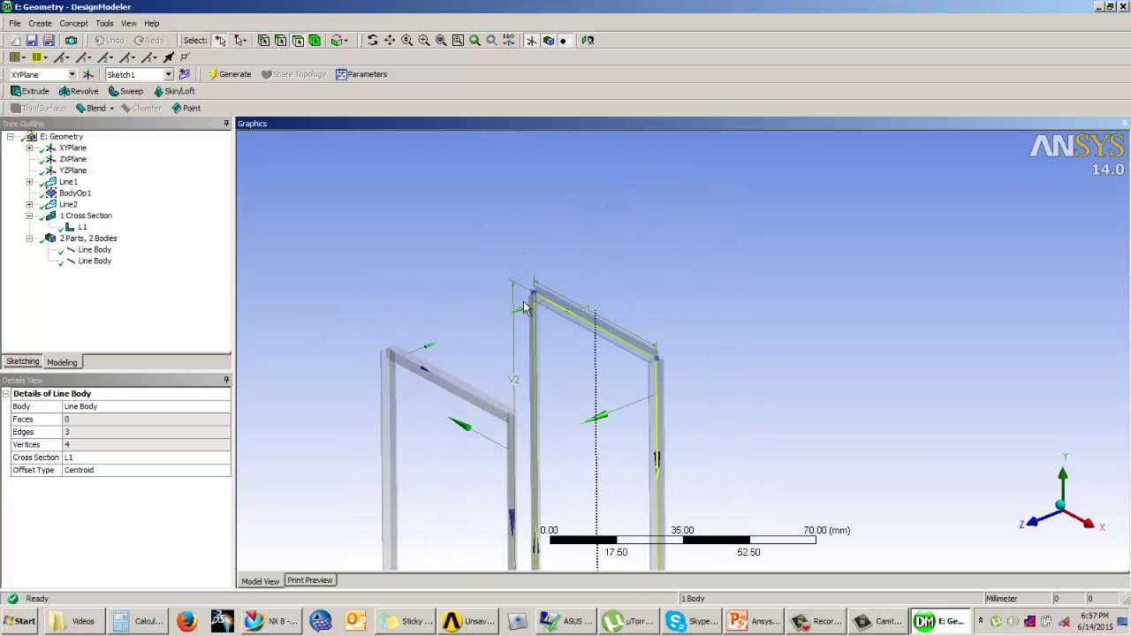
pyautogui.moveTo(637, 256); pyautogui.dragTo(669, 335, button='middle')
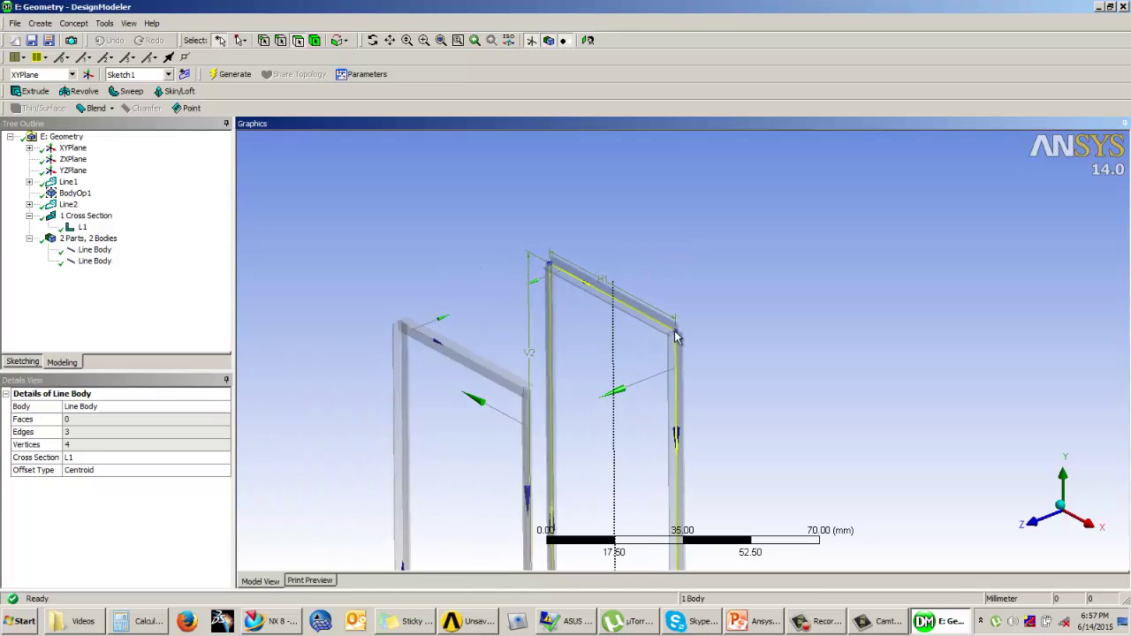
pyautogui.moveTo(527, 297); pyautogui.dragTo(593, 253, button='middle')
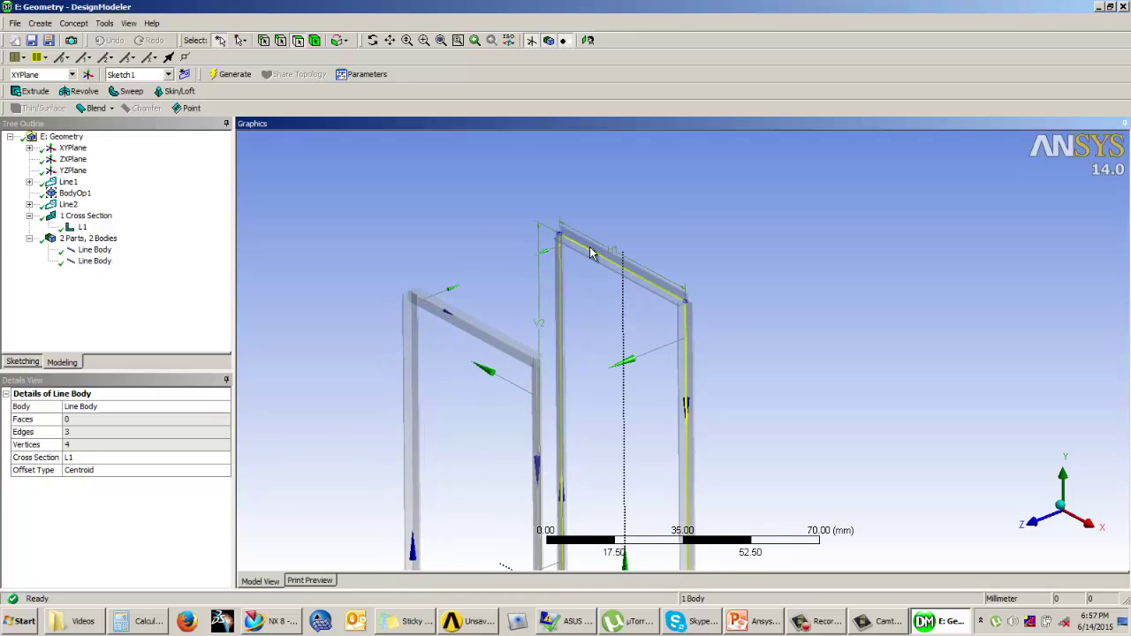
pyautogui.click(74, 23)
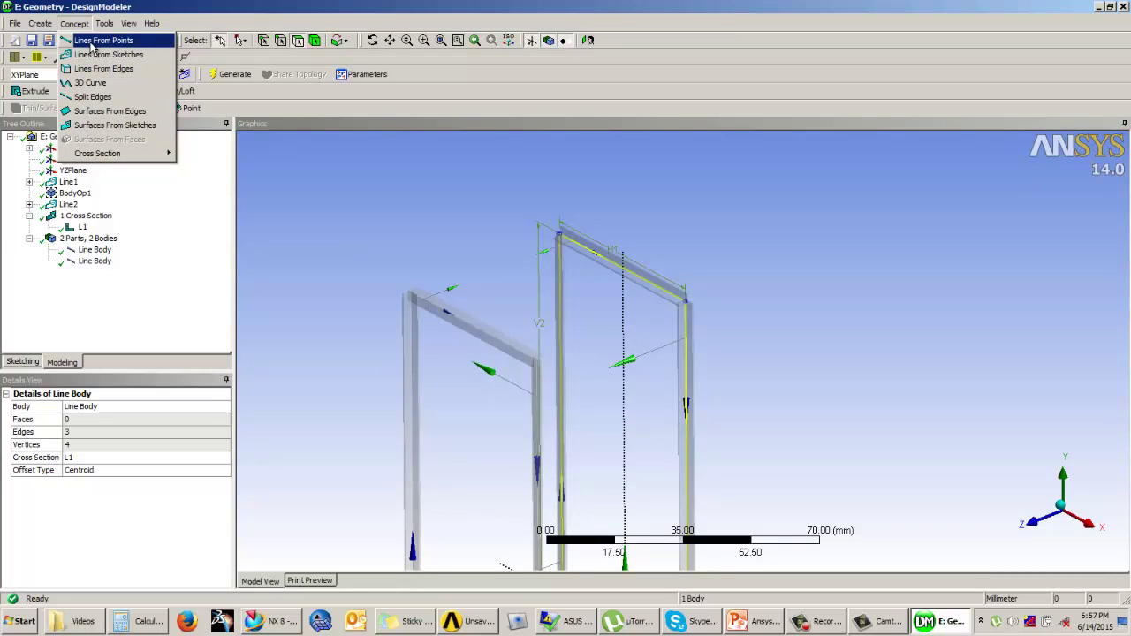
pyautogui.click(97, 40)
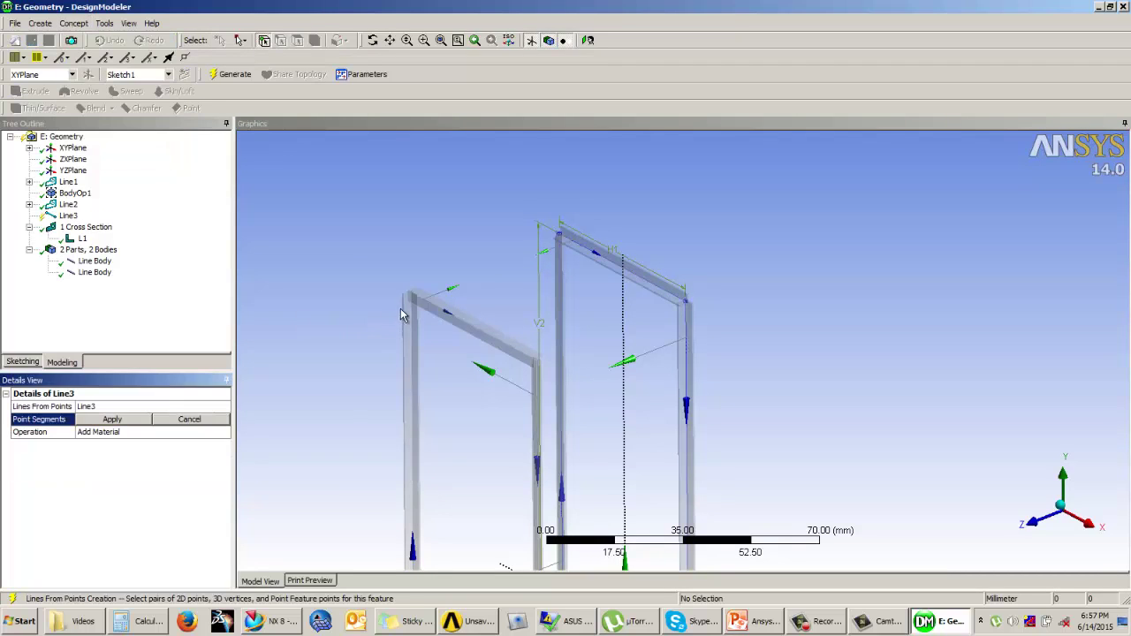
pyautogui.click(438, 307)
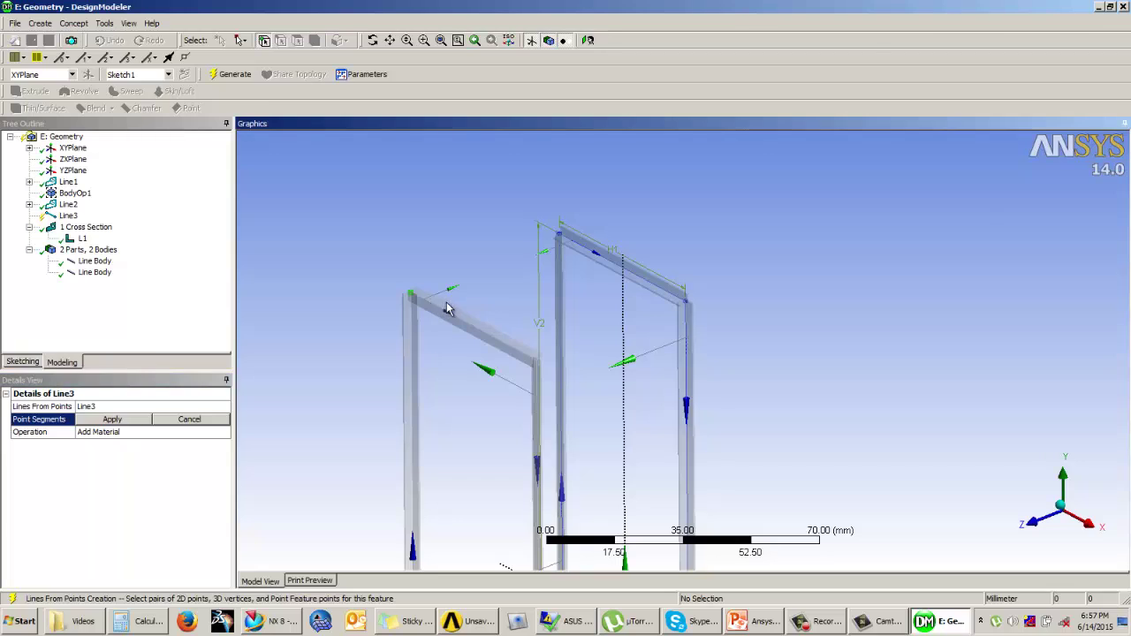
pyautogui.click(561, 240)
pyautogui.click(111, 420)
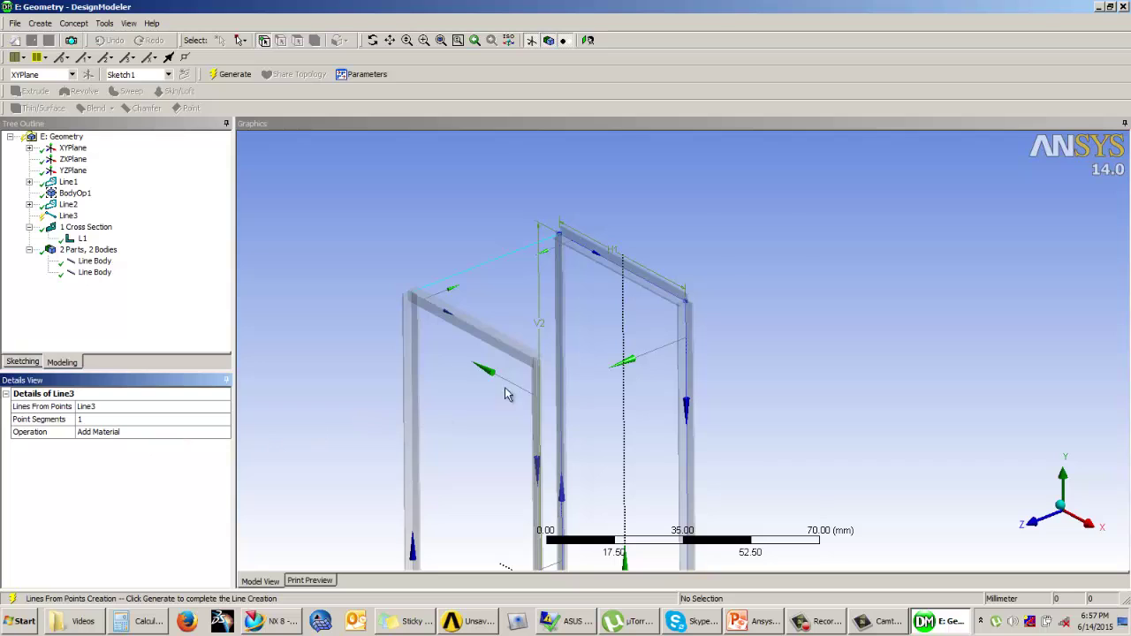
# Try to pick the two frames' positive X upper corners as another segment, and generate the connecting line feature.
pyautogui.click(538, 364)
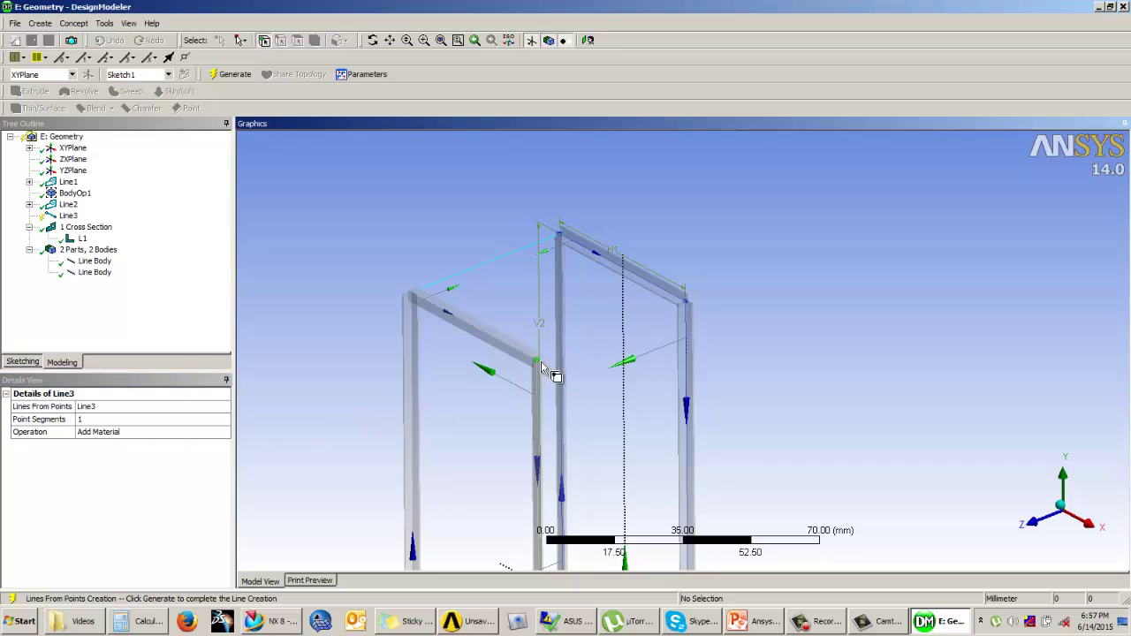
pyautogui.click(691, 305)
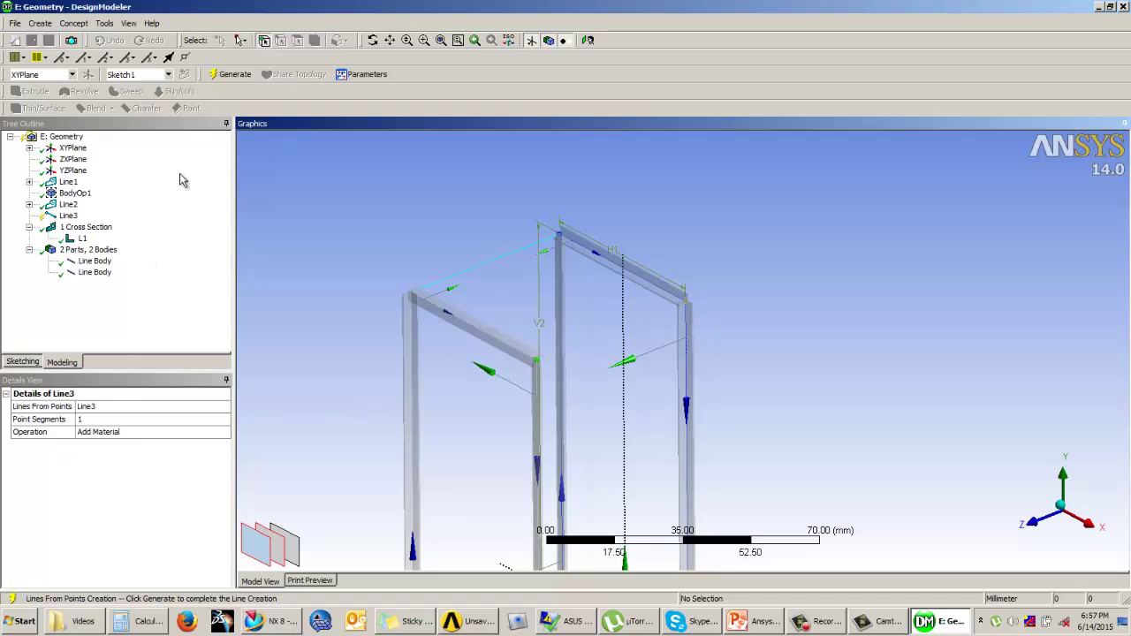
pyautogui.click(226, 76)
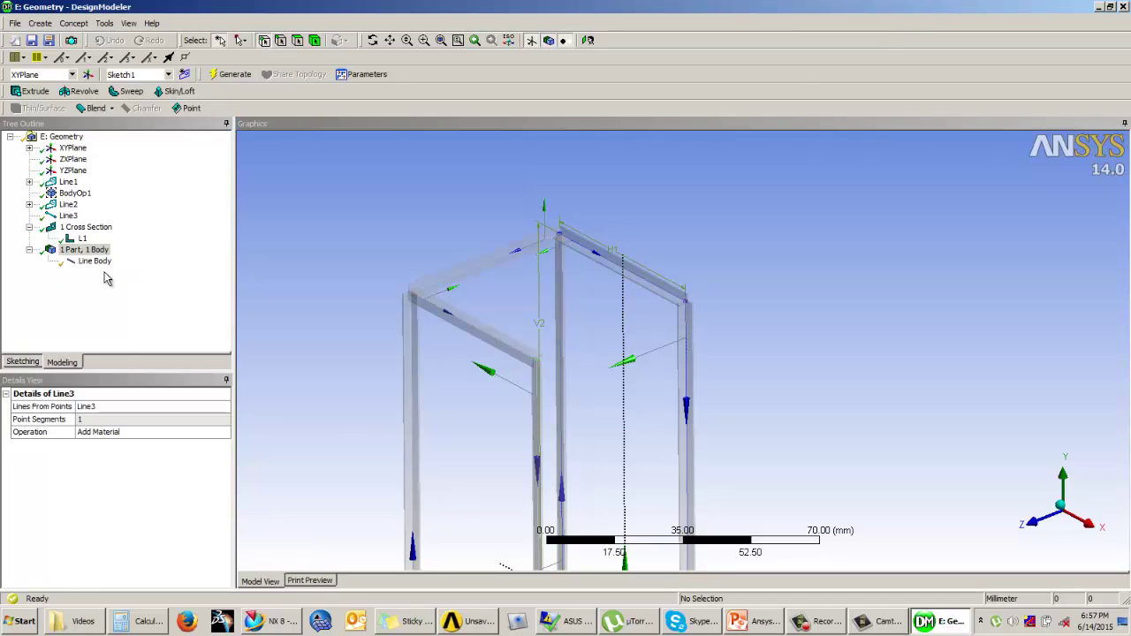
# Generate a line from points joining the two frames' positive X upper corners, with the operation kept at Add Material.
pyautogui.click(73, 23)
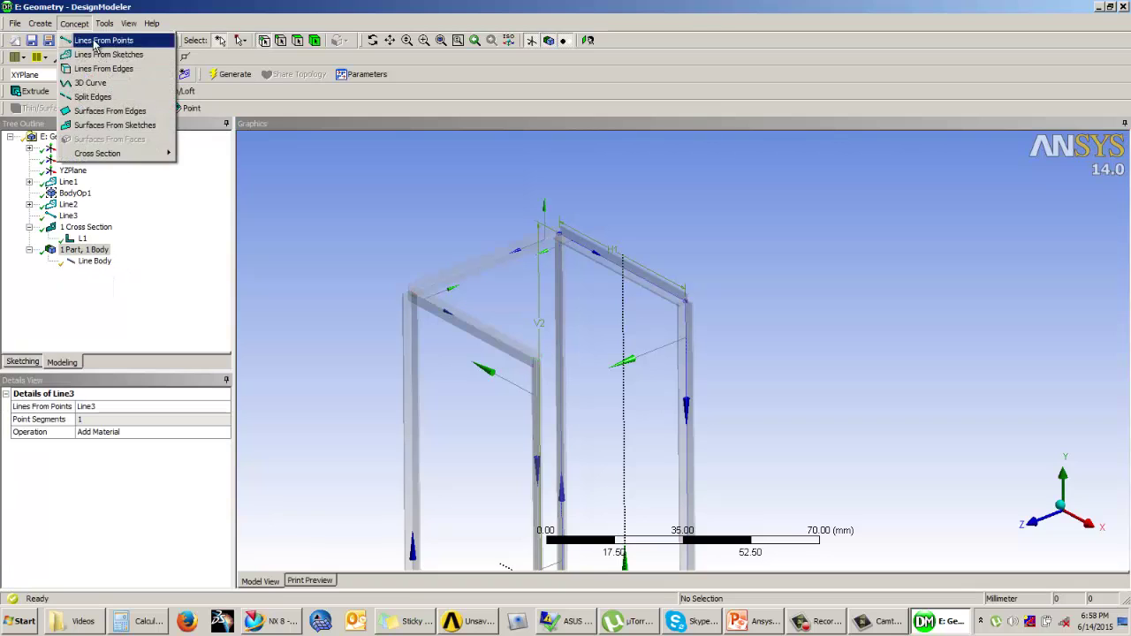
pyautogui.click(99, 40)
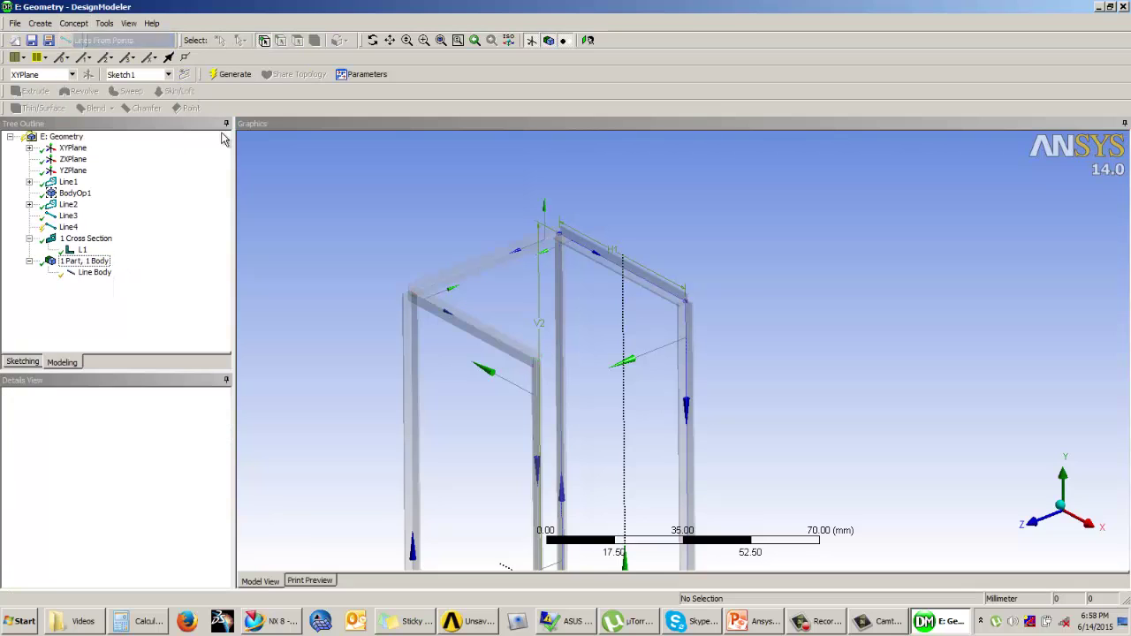
pyautogui.click(535, 361)
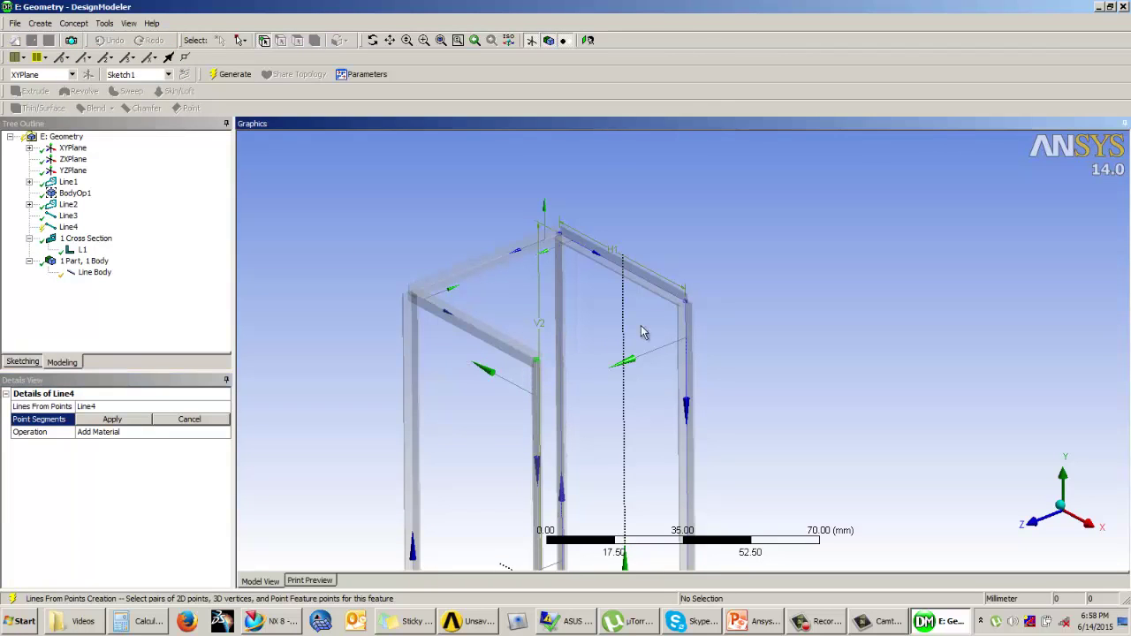
pyautogui.click(684, 301)
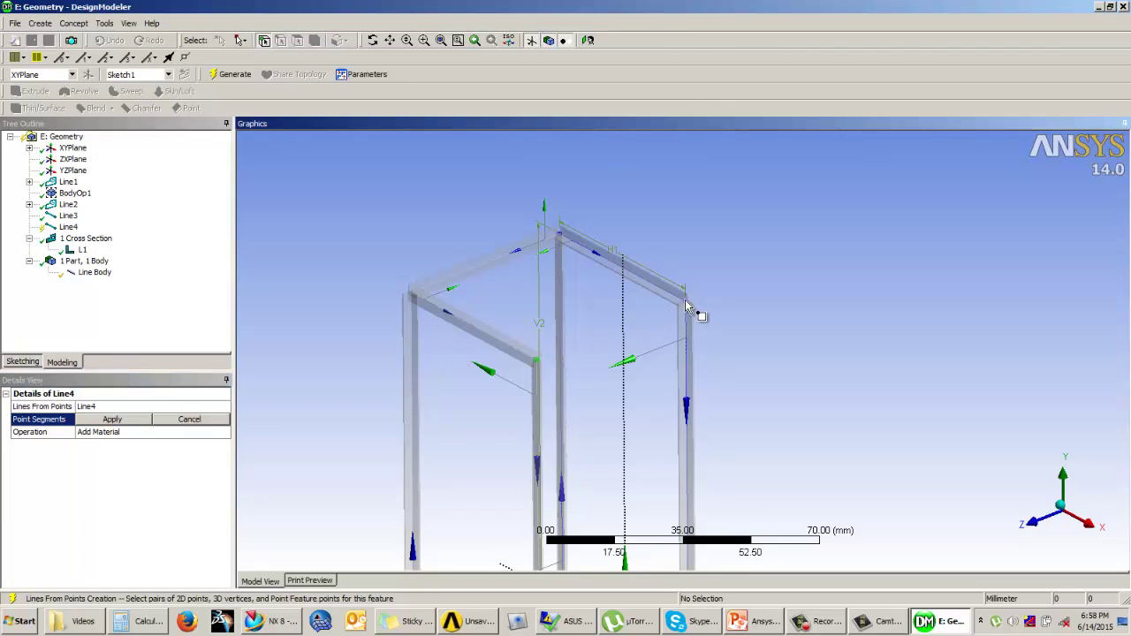
pyautogui.click(99, 421)
pyautogui.click(104, 432)
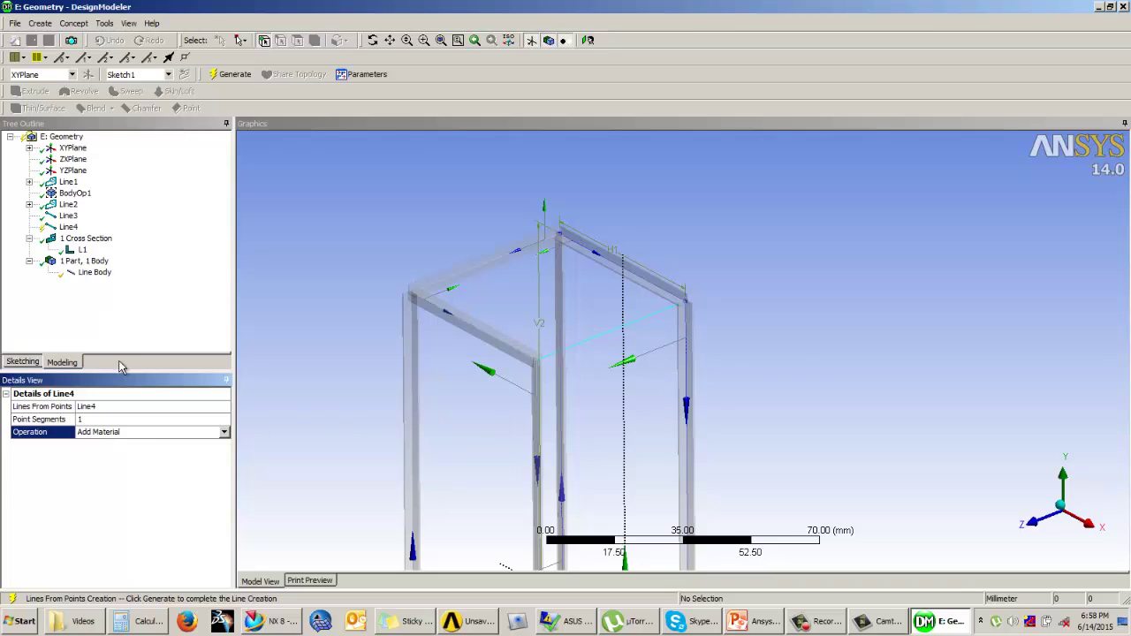
pyautogui.click(229, 73)
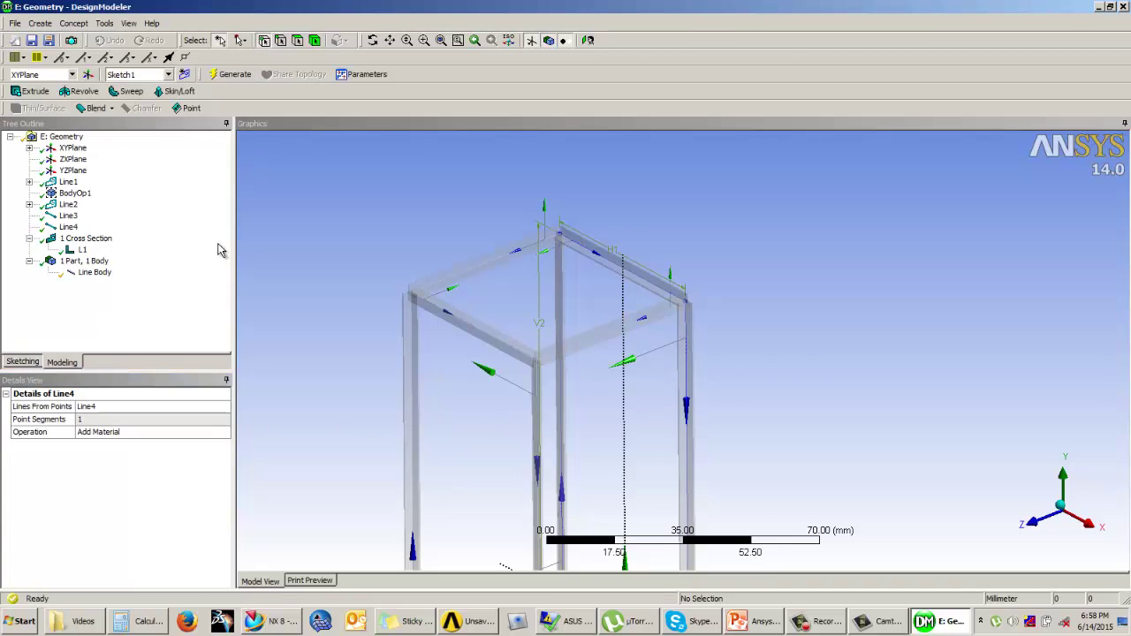
# Turn off the solid cross section display to show the truss members as plain lines.
pyautogui.scroll(-2, 480, 212)
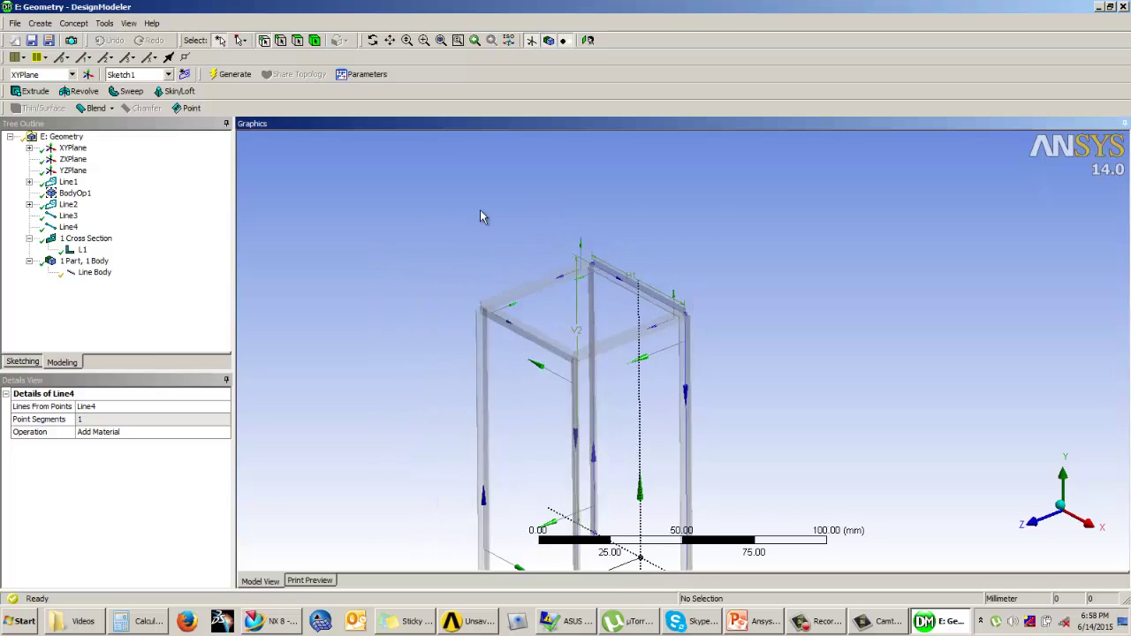
pyautogui.keyDown('ctrl'); pyautogui.moveTo(503, 233); pyautogui.dragTo(599, 270, button='middle'); pyautogui.keyUp('ctrl')
pyautogui.scroll(1, 598, 271)
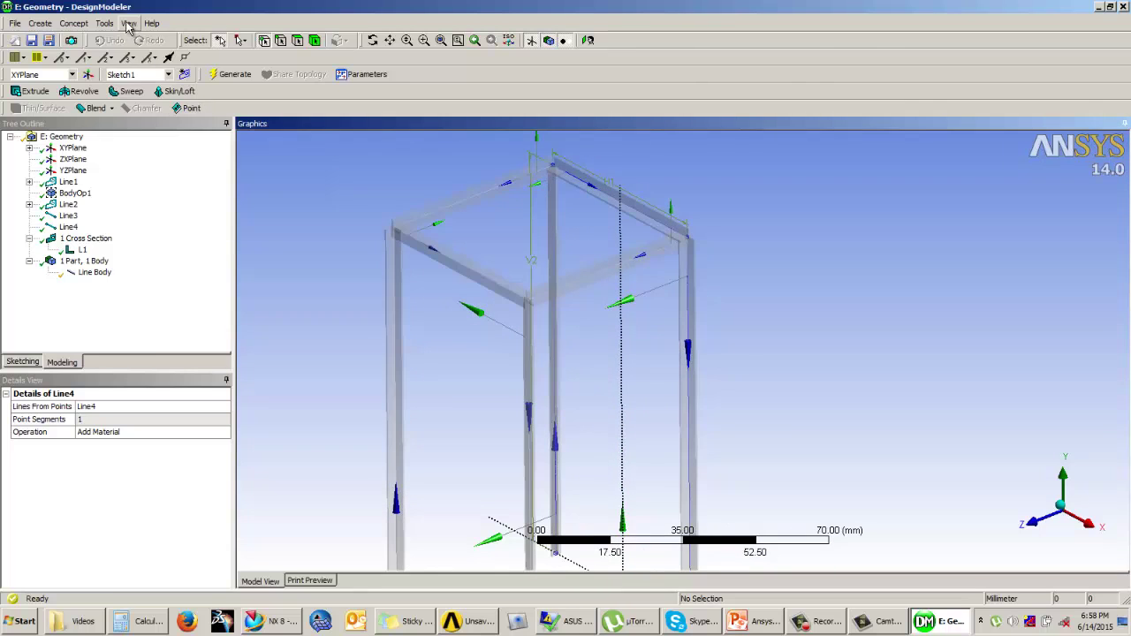
pyautogui.click(128, 23)
pyautogui.click(181, 172)
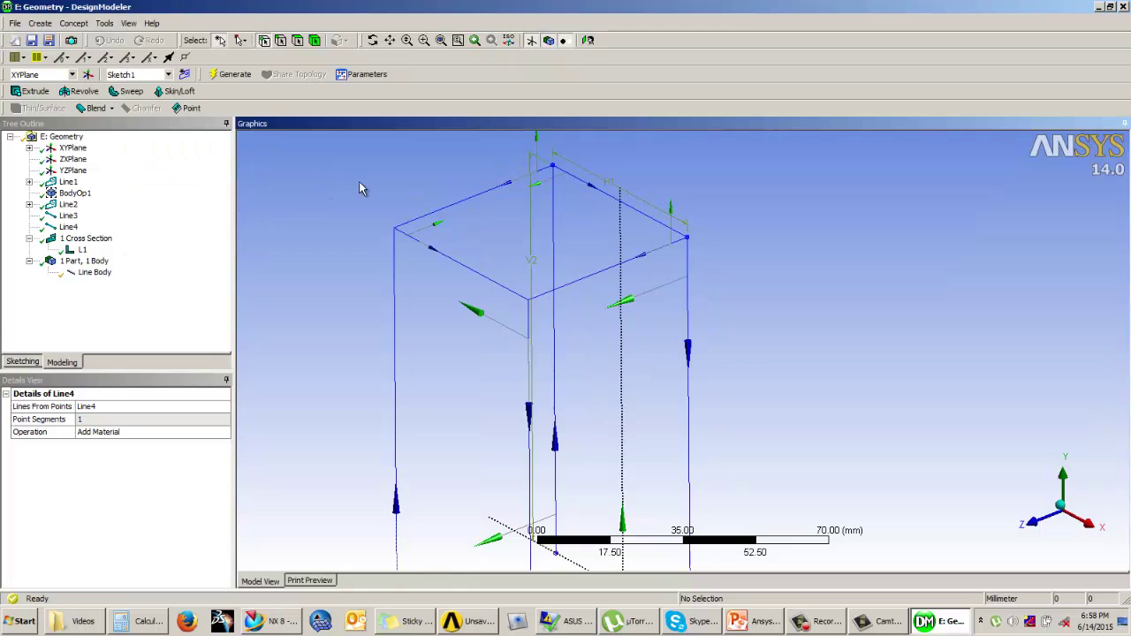
pyautogui.scroll(-2, 374, 178)
pyautogui.moveTo(398, 191); pyautogui.dragTo(563, 225, button='middle')
pyautogui.scroll(3, 518, 235)
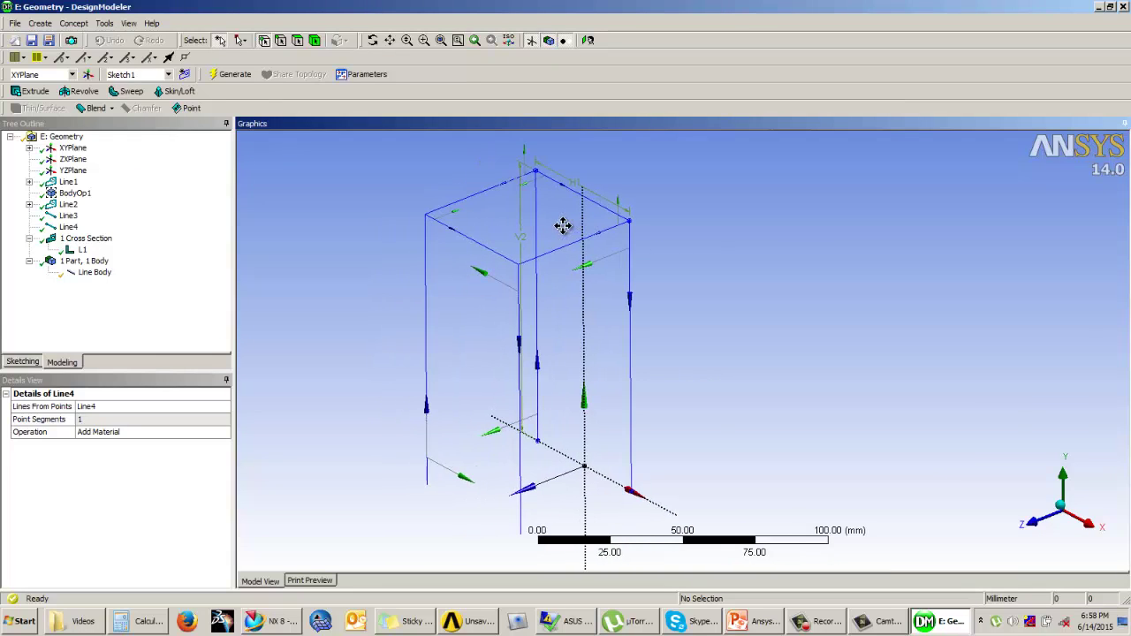
pyautogui.scroll(3, 563, 229)
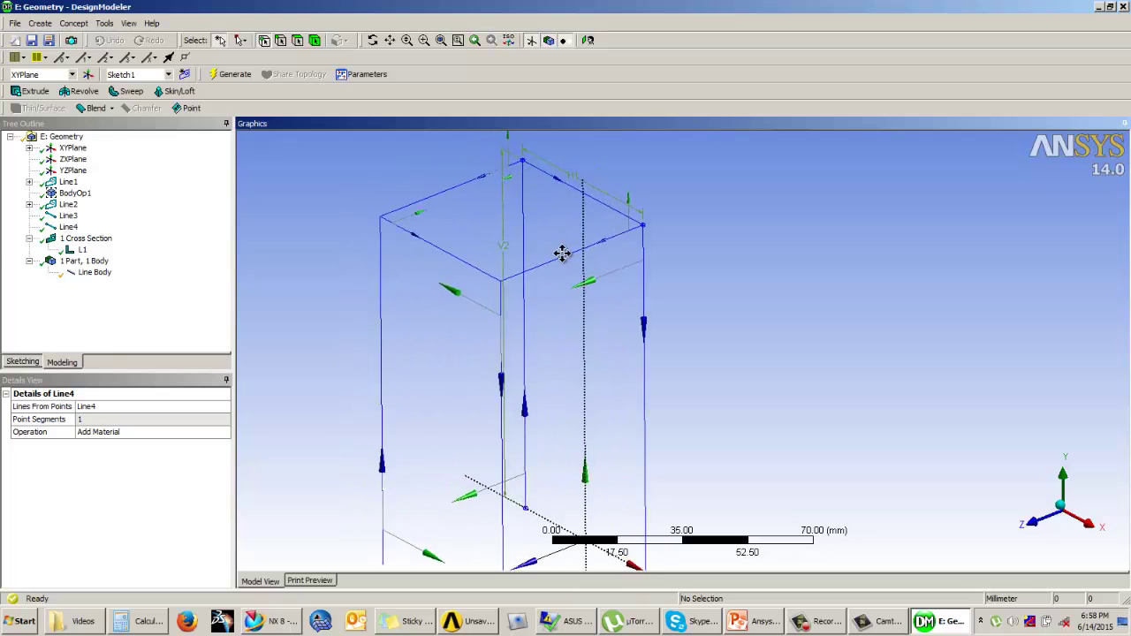
pyautogui.keyDown('ctrl'); pyautogui.moveTo(543, 245); pyautogui.dragTo(542, 283, button='middle'); pyautogui.keyUp('ctrl')
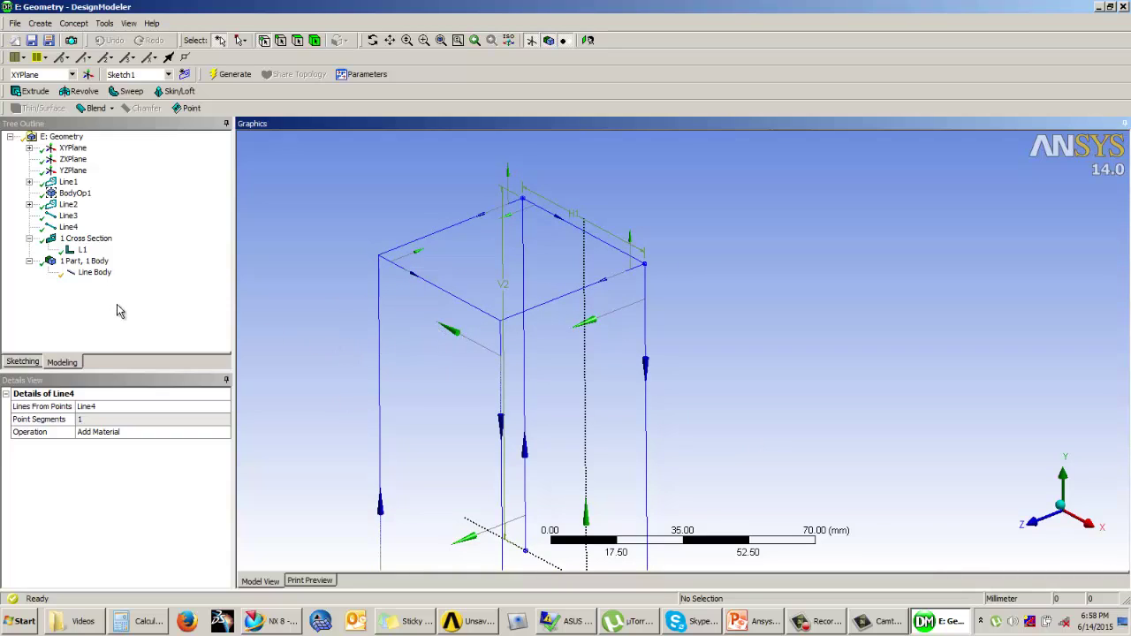
# Examine the line body's details and the operation options of the newest connecting line.
pyautogui.click(102, 277)
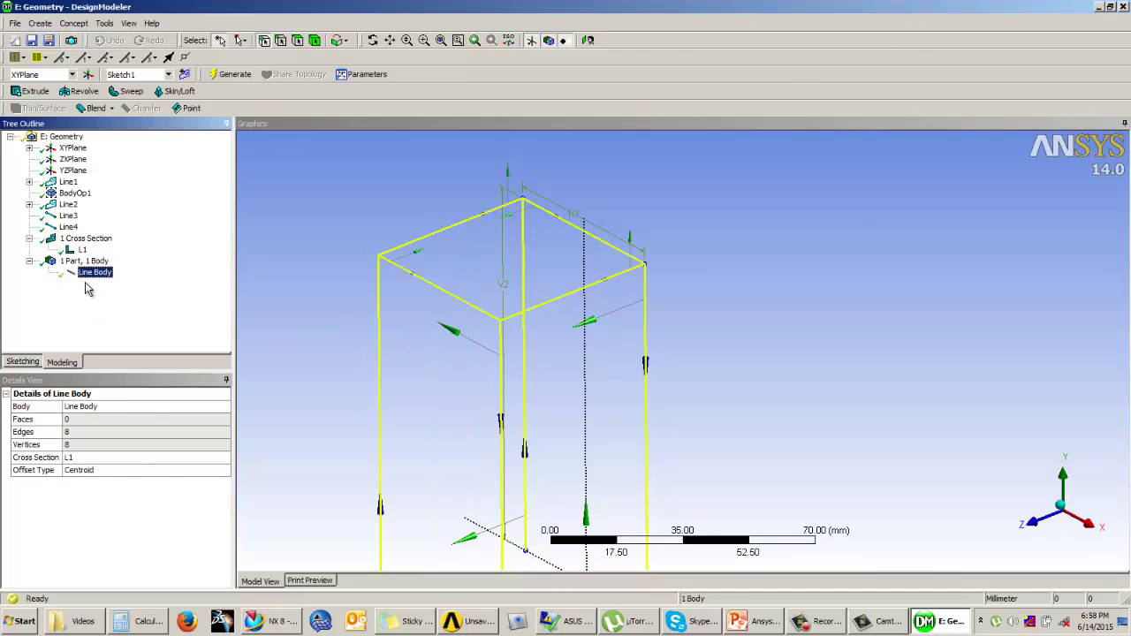
pyautogui.click(68, 228)
pyautogui.click(127, 431)
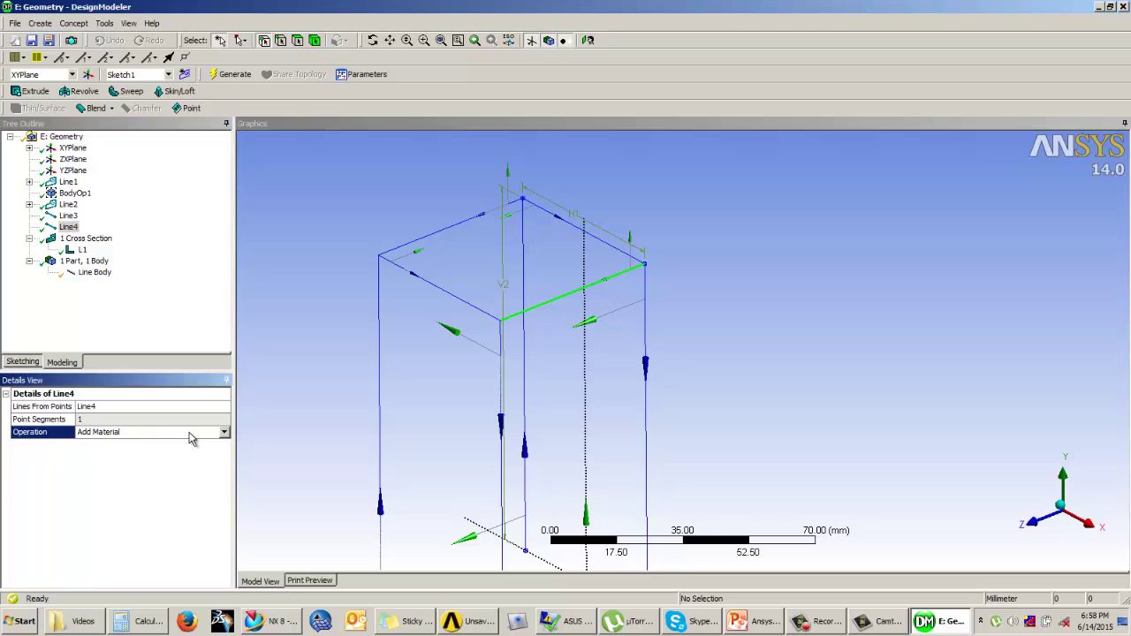
pyautogui.click(219, 433)
pyautogui.click(165, 470)
pyautogui.click(162, 340)
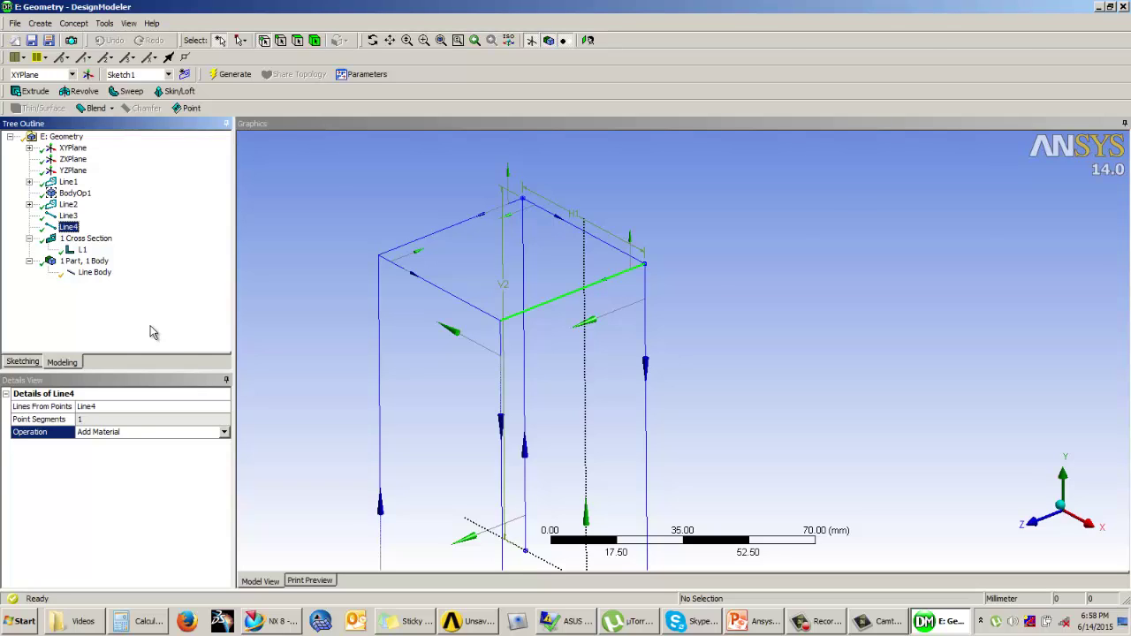
pyautogui.click(705, 203)
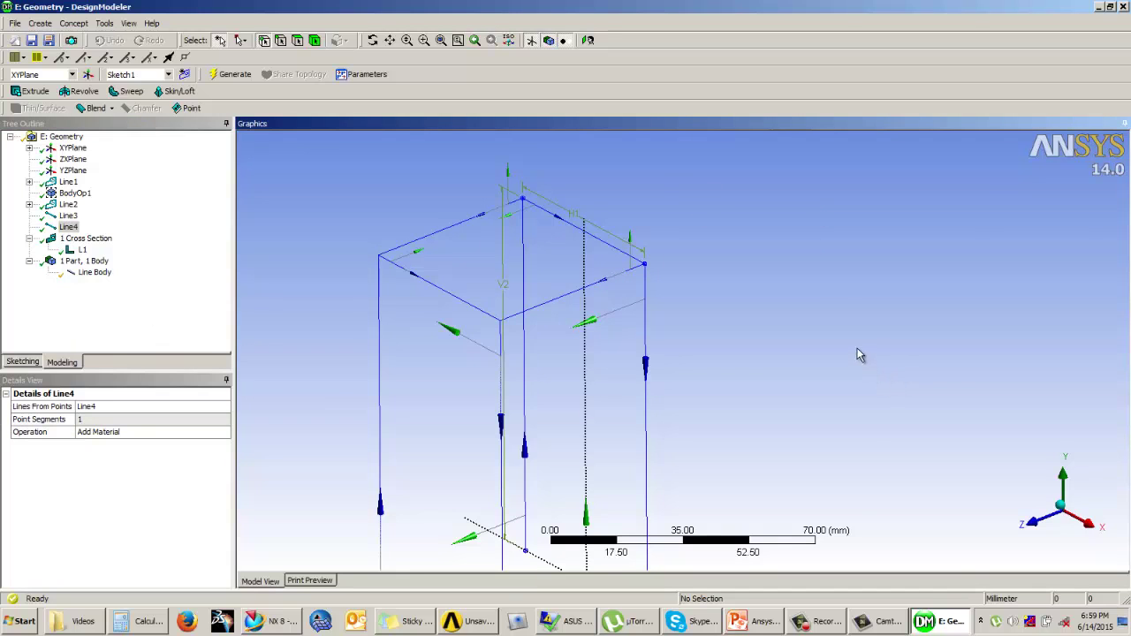
pyautogui.moveTo(833, 297); pyautogui.dragTo(798, 281, button='middle')
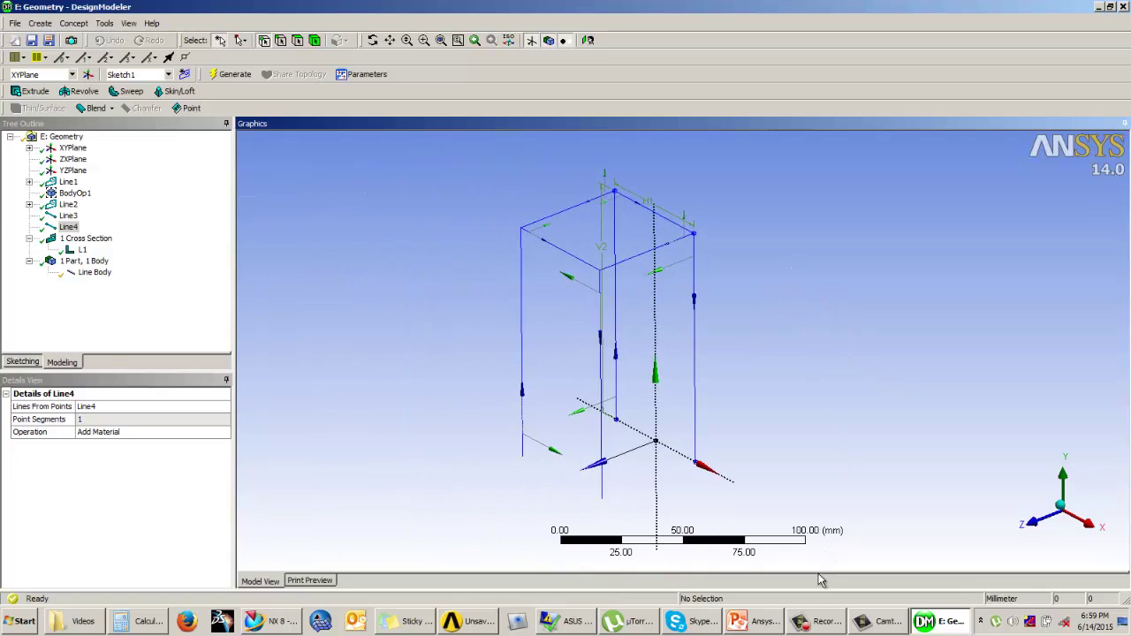
pyautogui.click(810, 623)
pyautogui.click(719, 326)
pyautogui.moveTo(408, 309); pyautogui.dragTo(415, 306, button='middle')
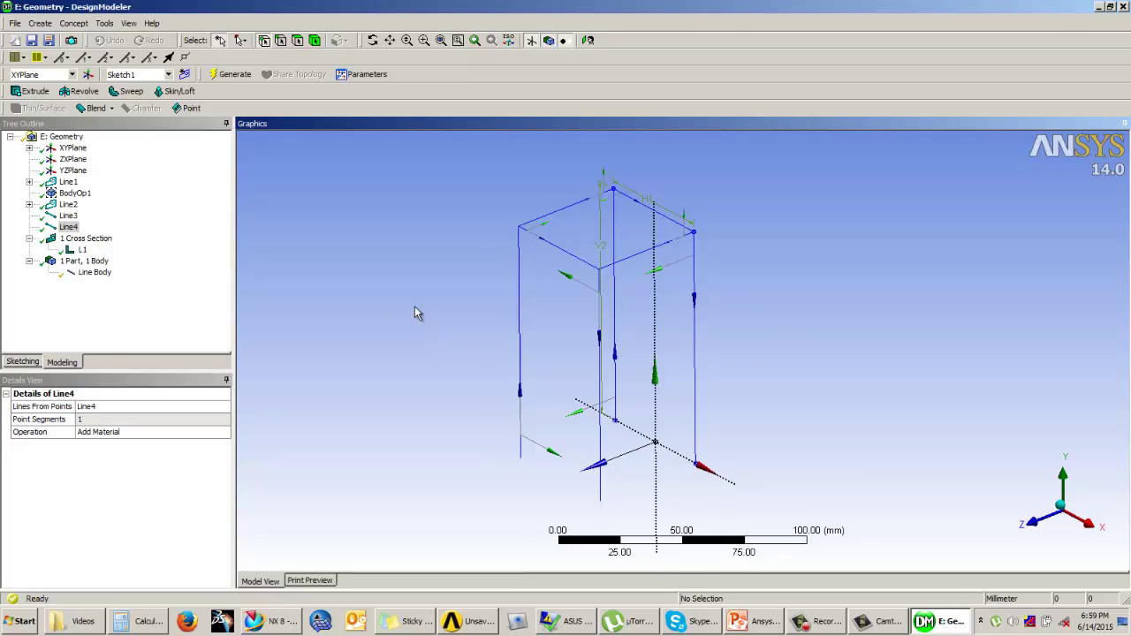
pyautogui.click(40, 23)
pyautogui.click(70, 214)
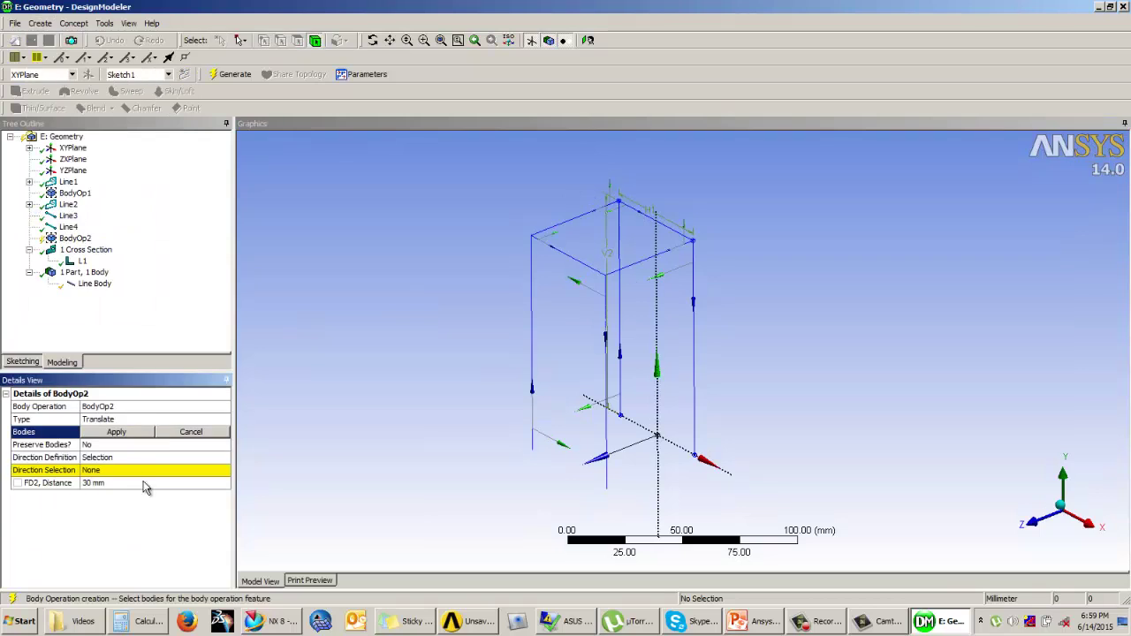
pyautogui.click(192, 419)
pyautogui.click(225, 419)
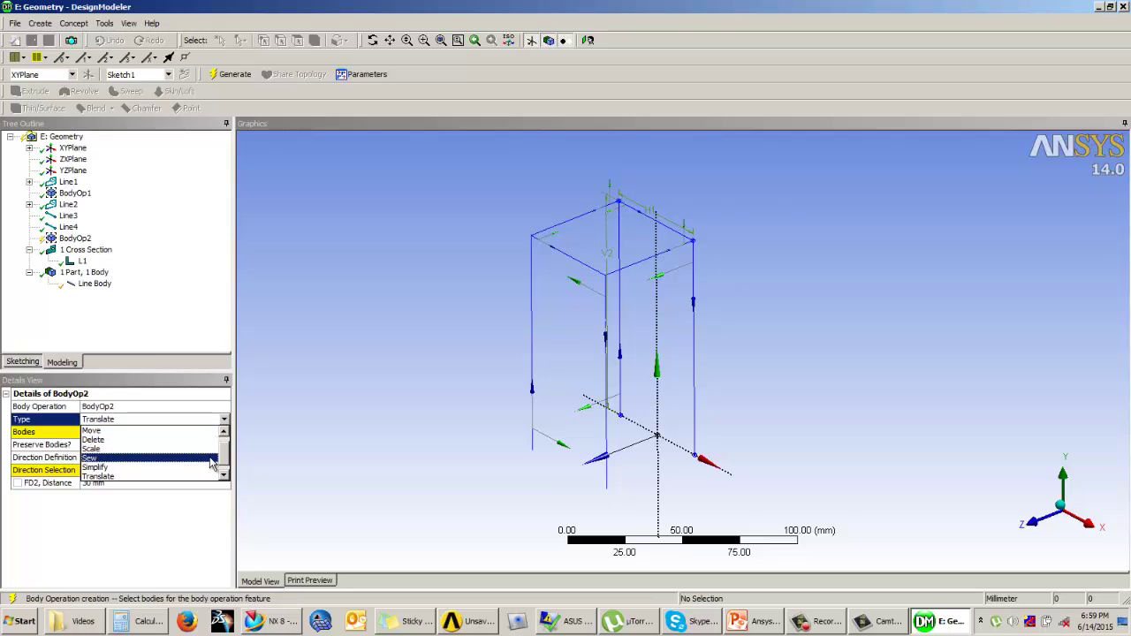
pyautogui.click(225, 432)
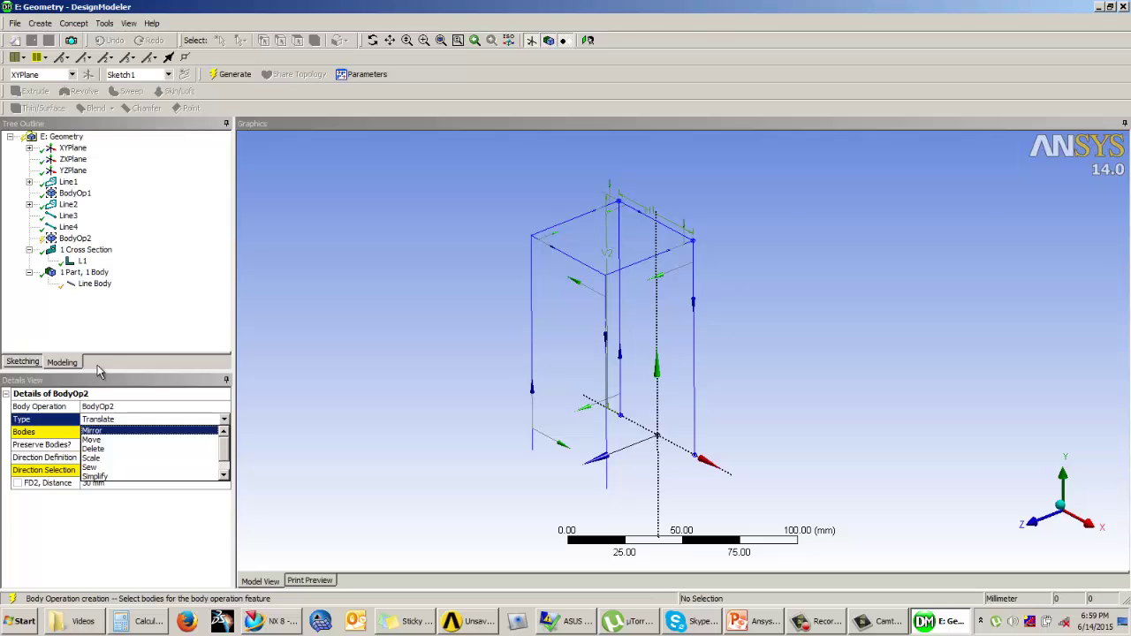
pyautogui.click(107, 310)
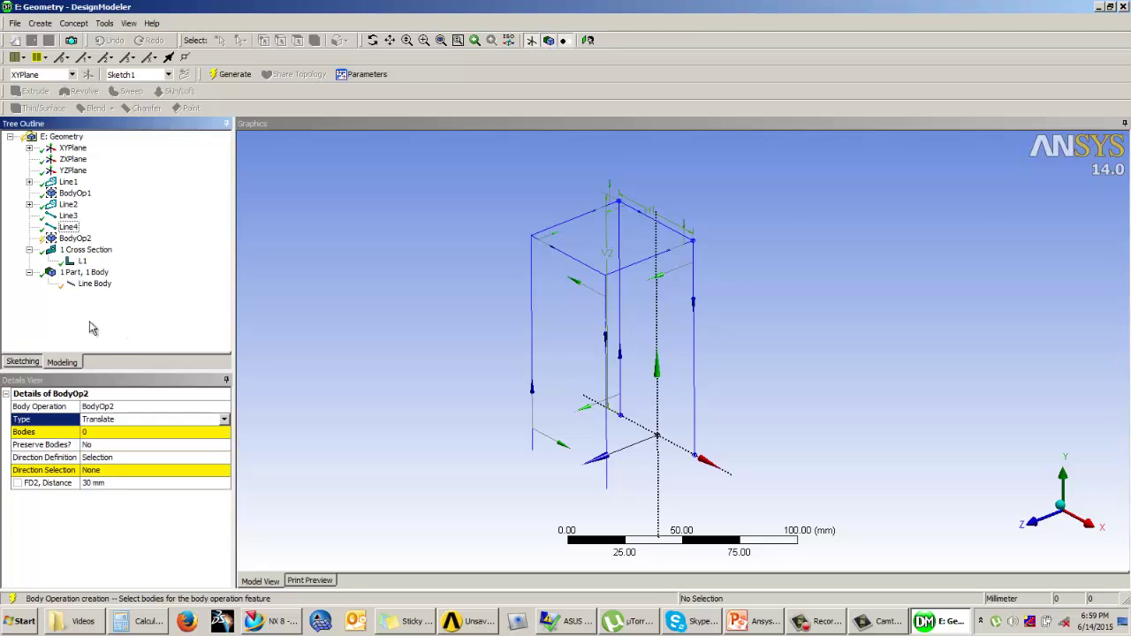
pyautogui.rightClick(78, 241)
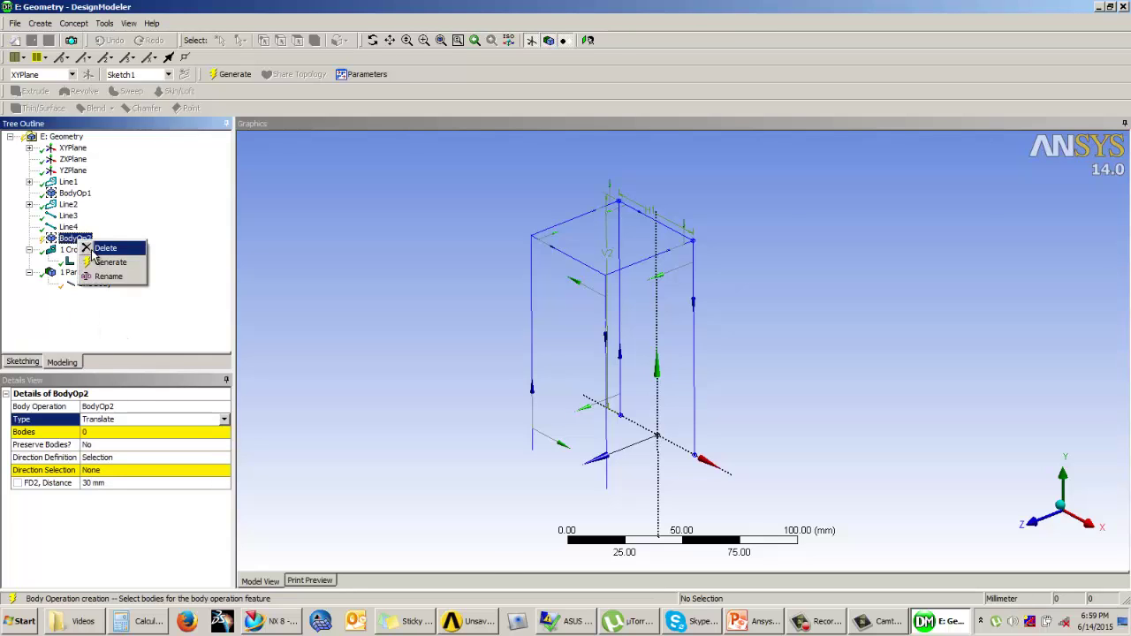
pyautogui.click(104, 248)
pyautogui.click(508, 356)
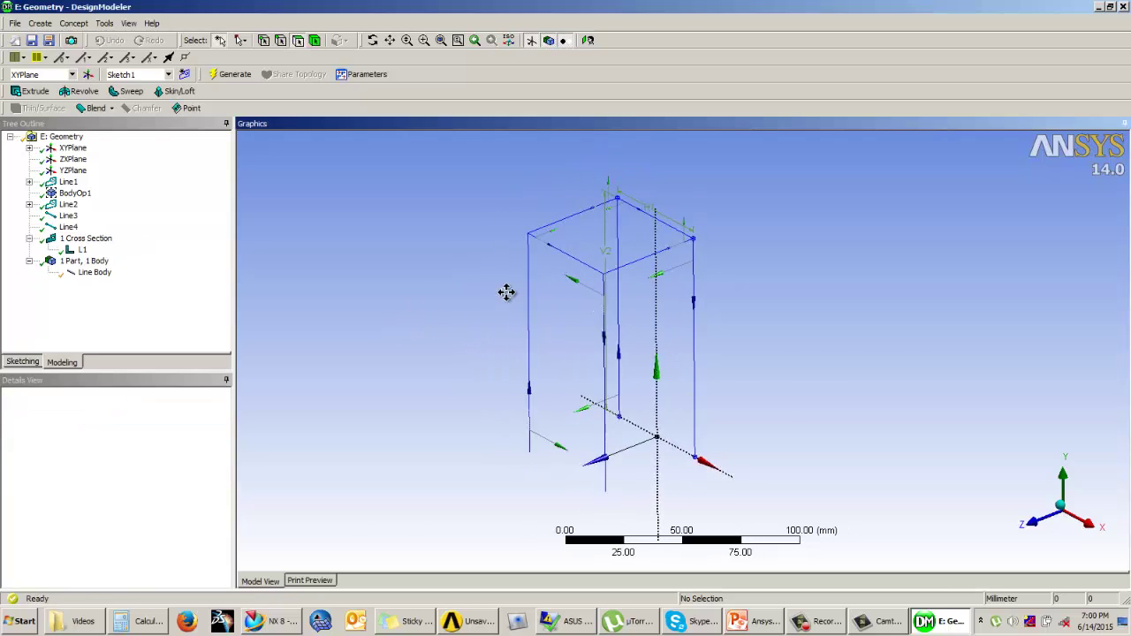
pyautogui.click(41, 23)
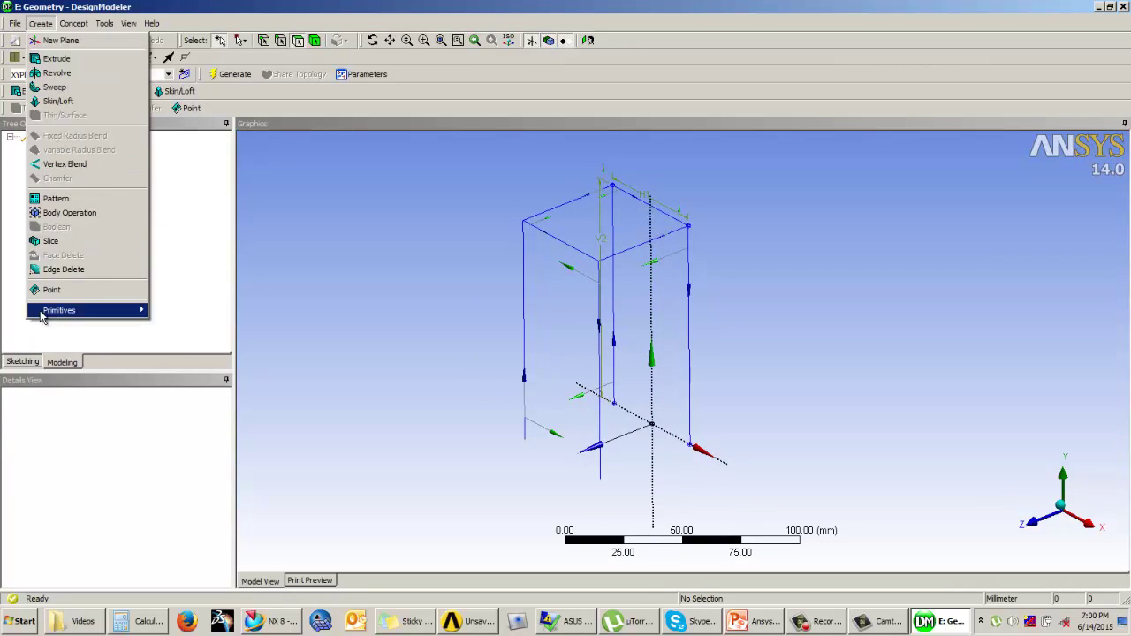
pyautogui.moveTo(51, 313)
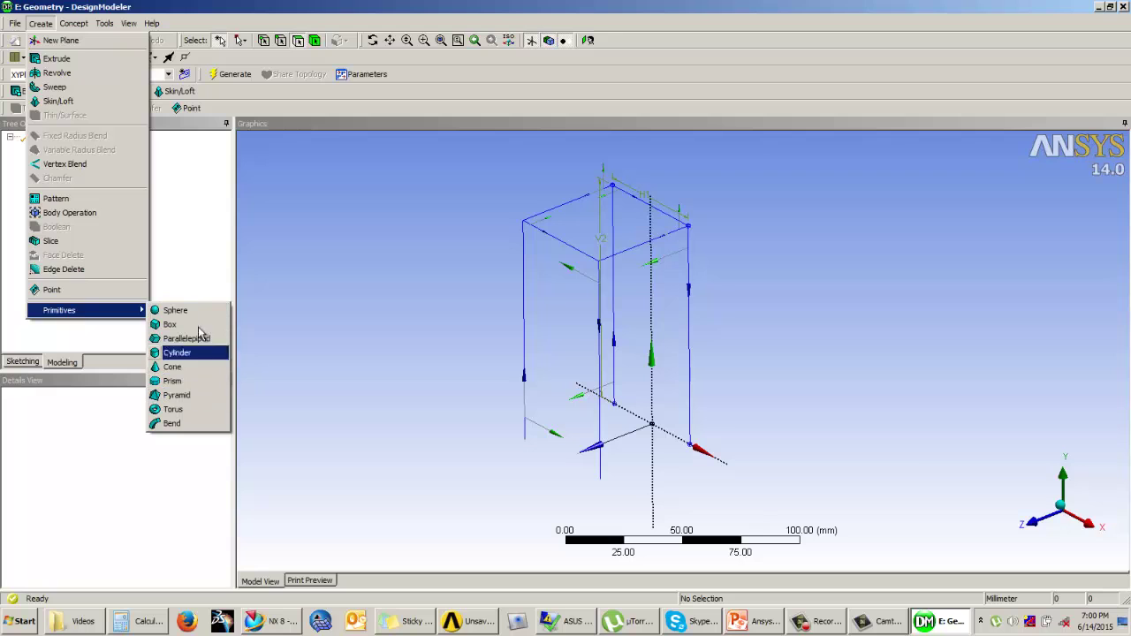
pyautogui.click(307, 290)
pyautogui.moveTo(337, 297); pyautogui.dragTo(389, 284, button='middle')
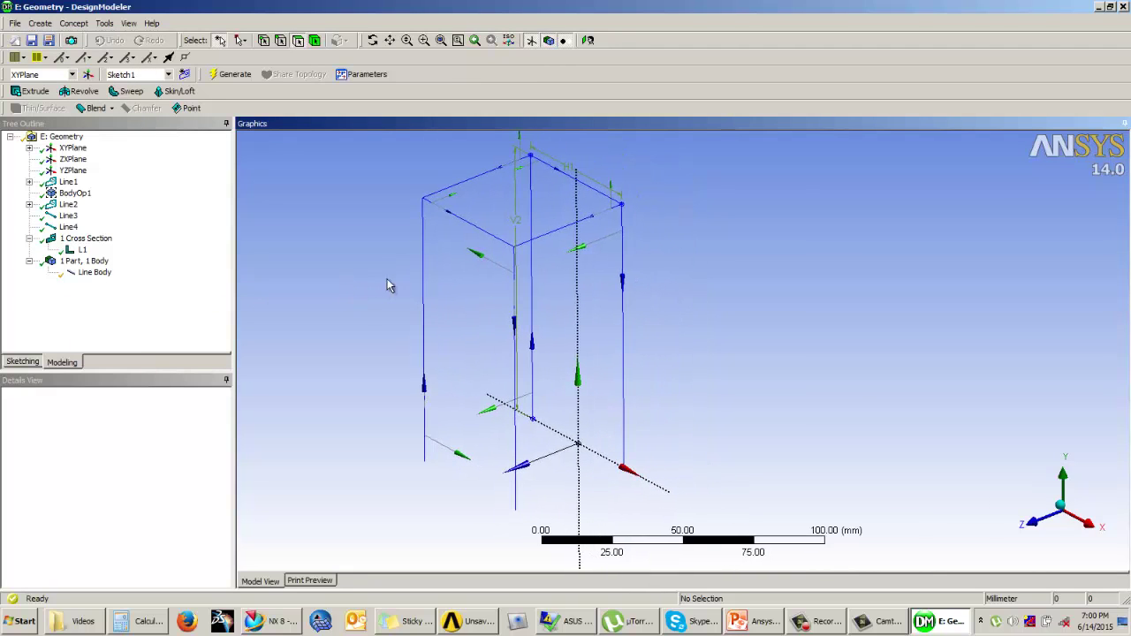